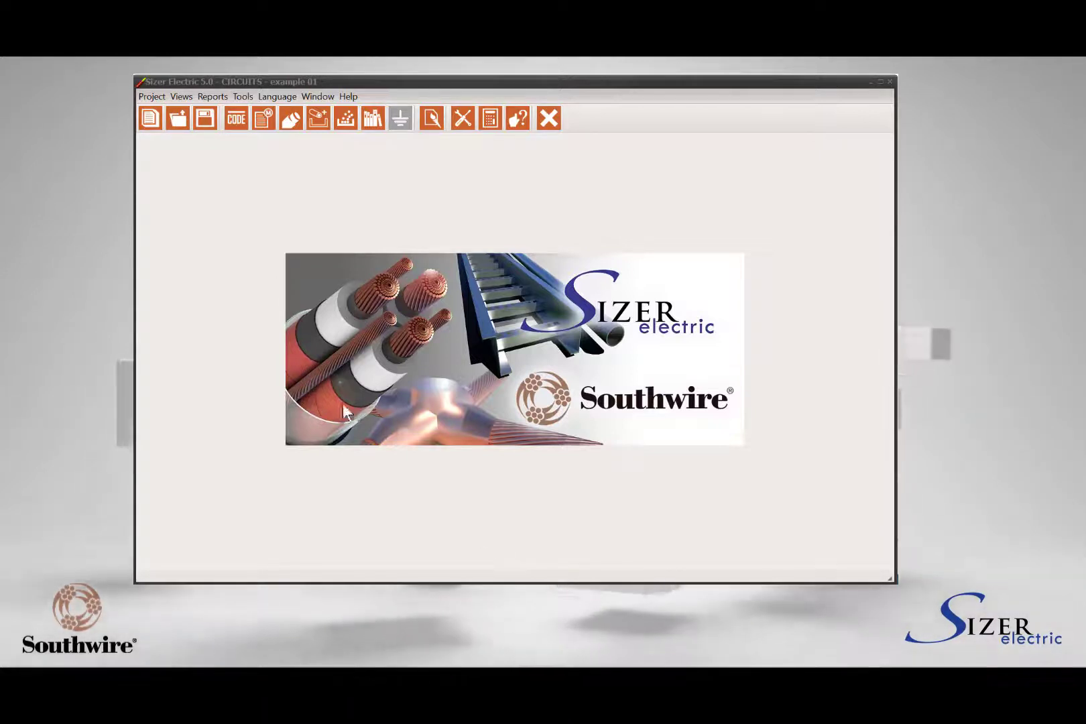
- Open the Project menu from the Sizer Electric menu bar
left_click(158, 96)
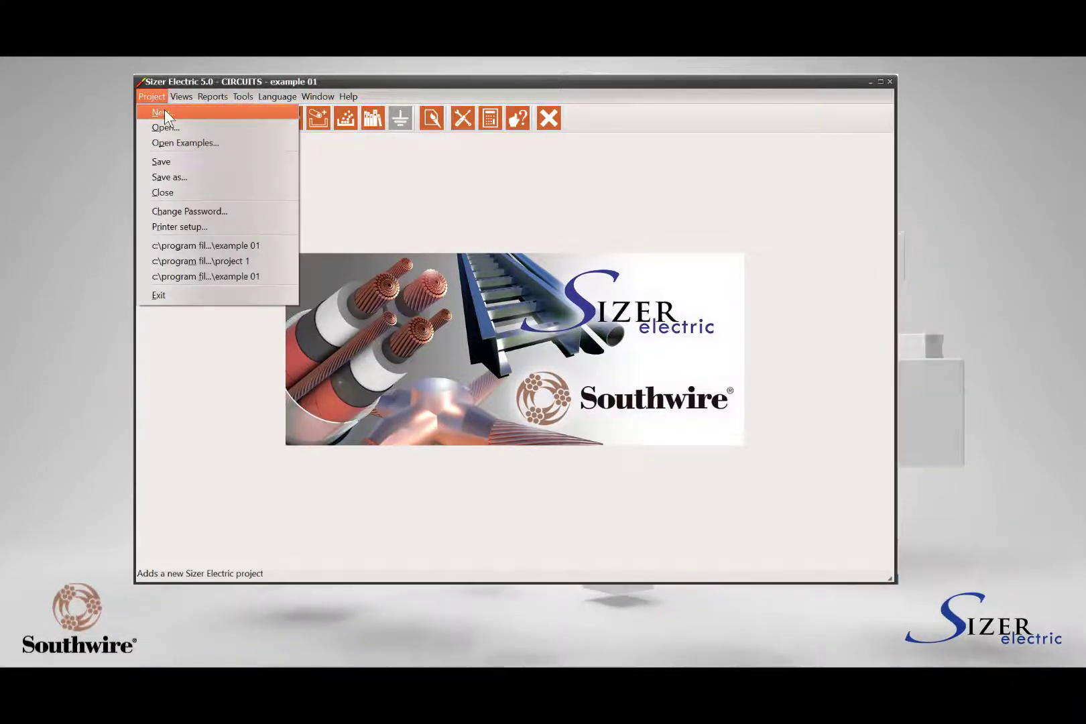
- Start a new Ground grid project named 'Grid Project'
left_click(161, 112)
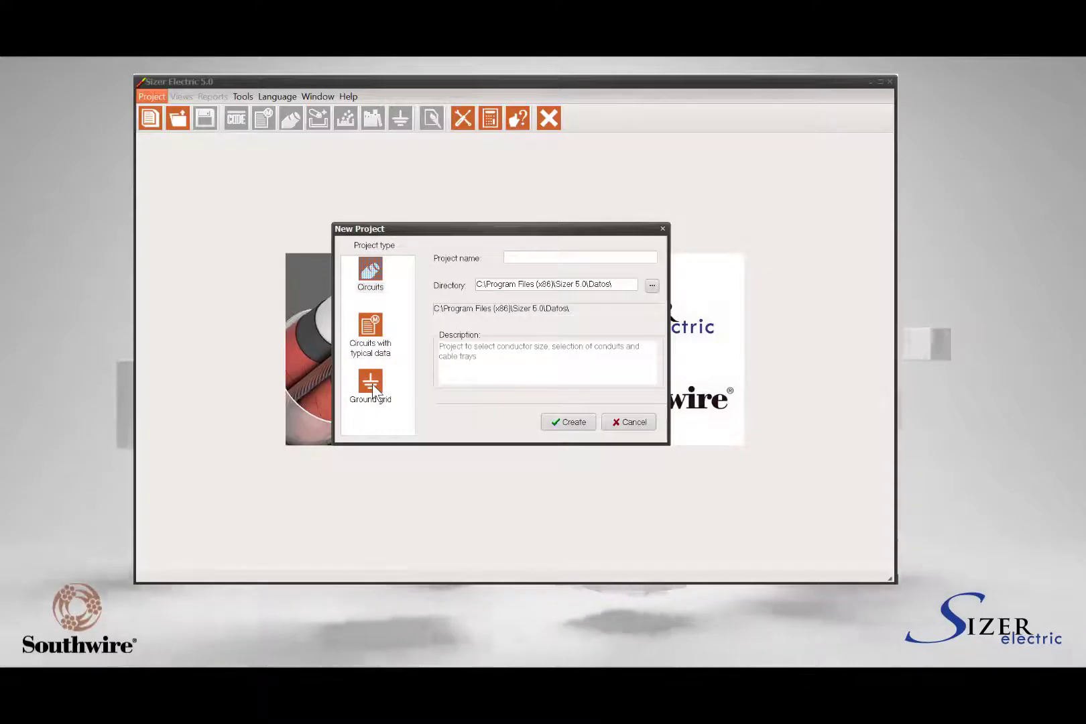
left_click(372, 384)
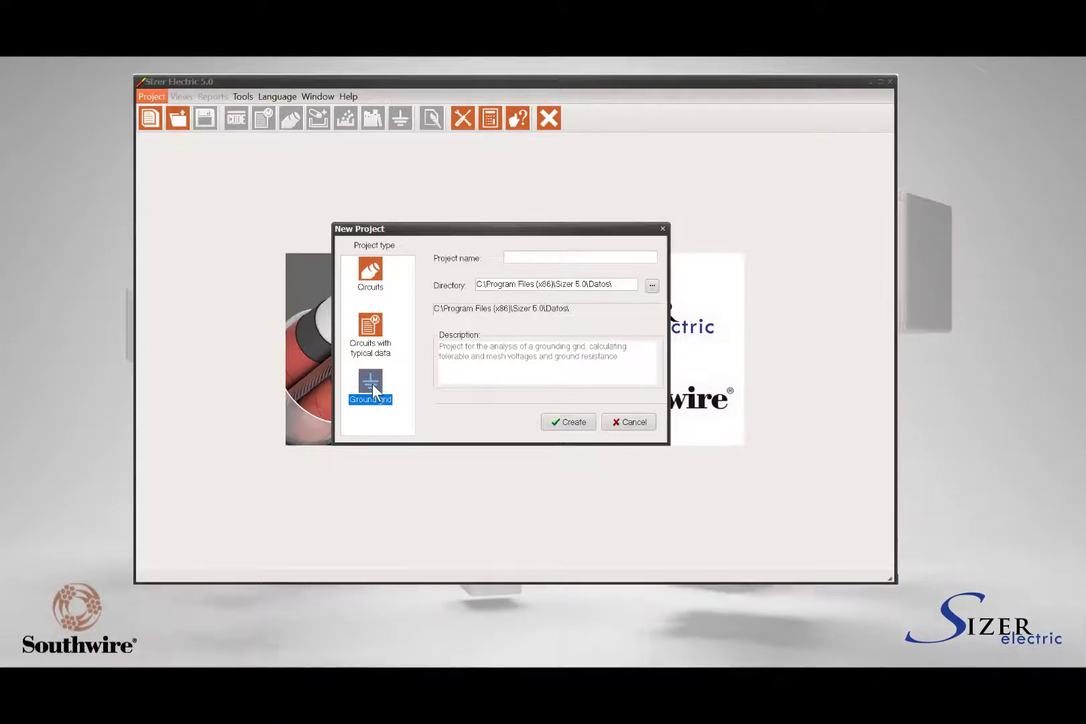
left_click(540, 256)
type("Grid Project")
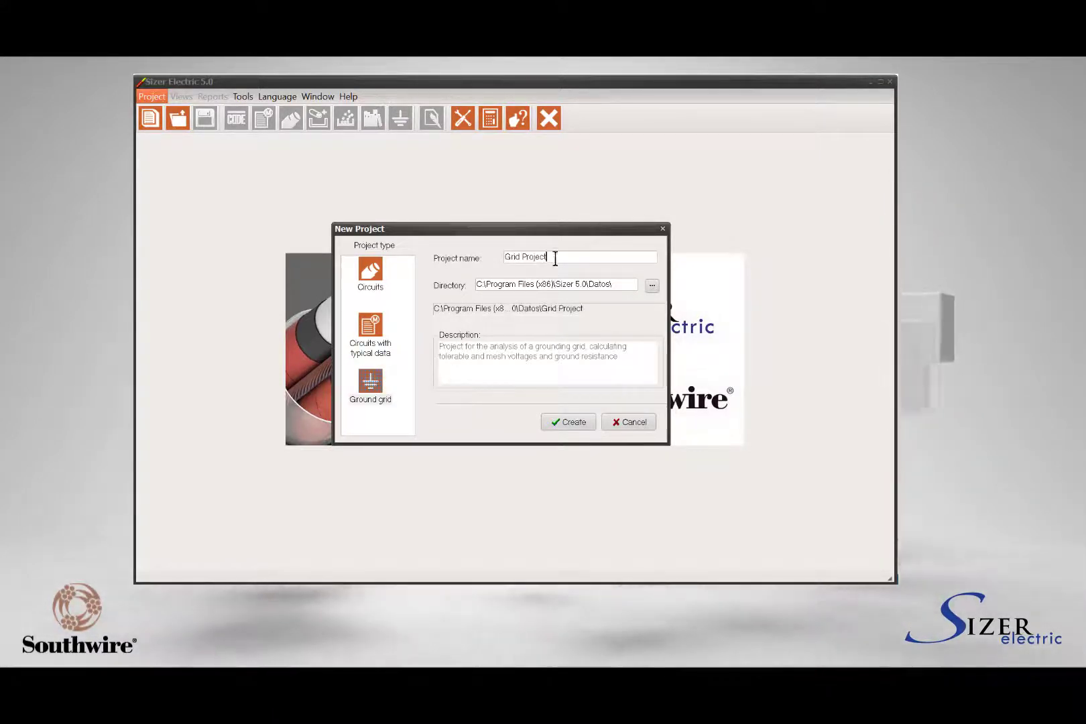
- Set the project directory to the Datos\test folder on drive c: and create the project
left_click(651, 286)
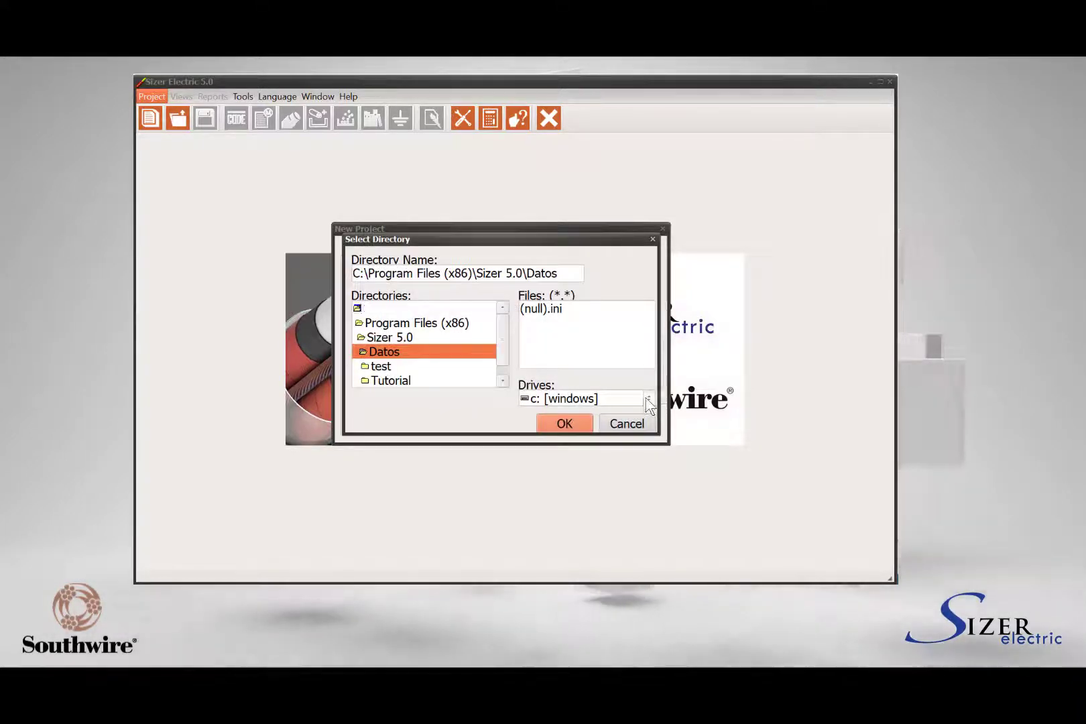
left_click(648, 401)
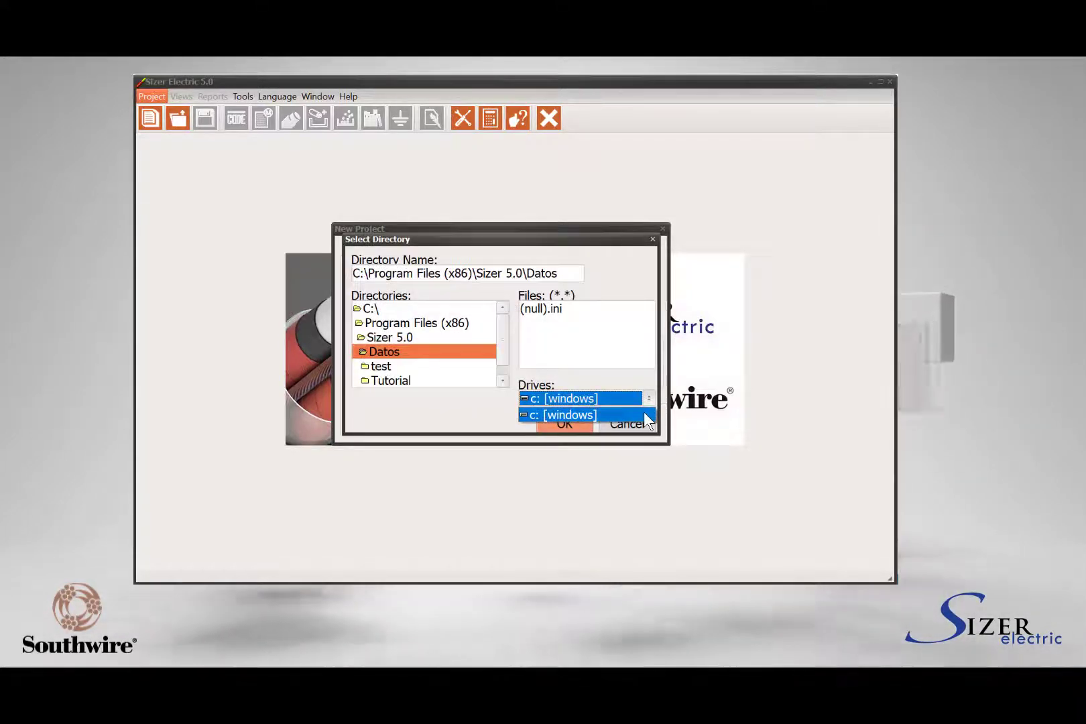
left_click(645, 413)
double_click(424, 368)
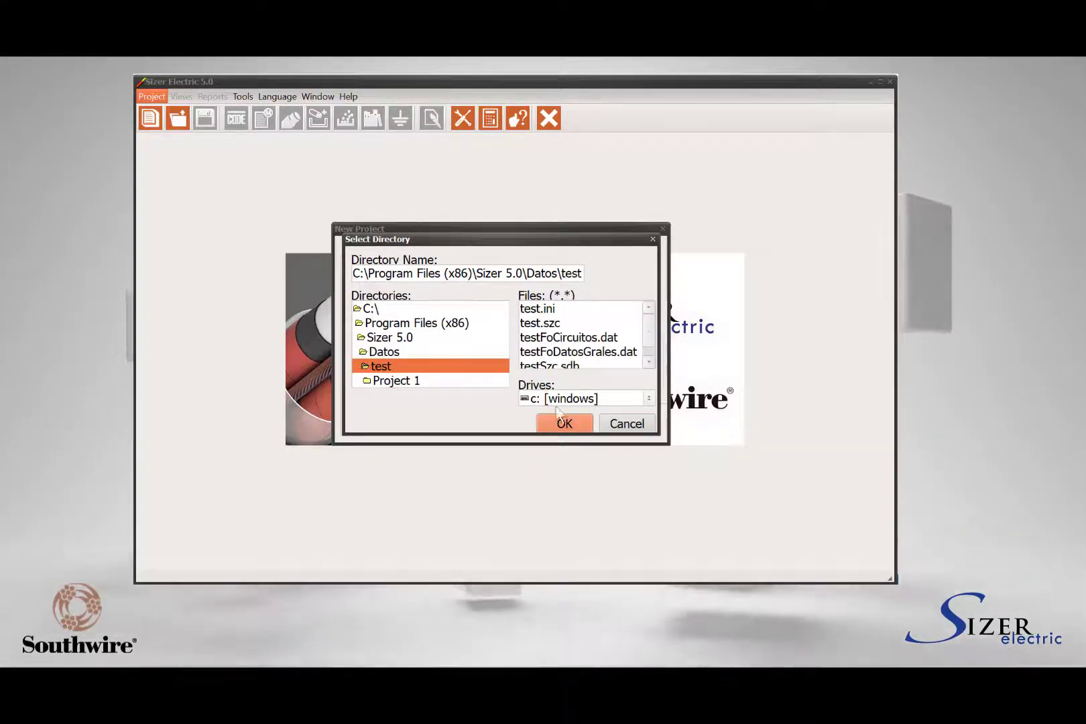
left_click(569, 423)
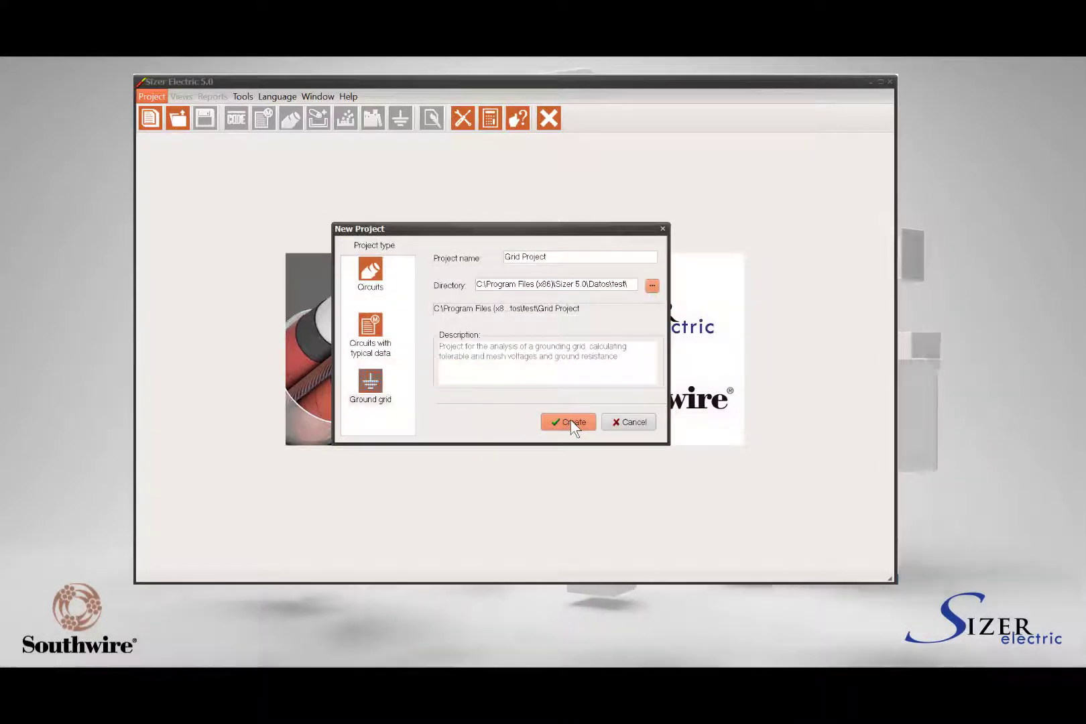
left_click(571, 421)
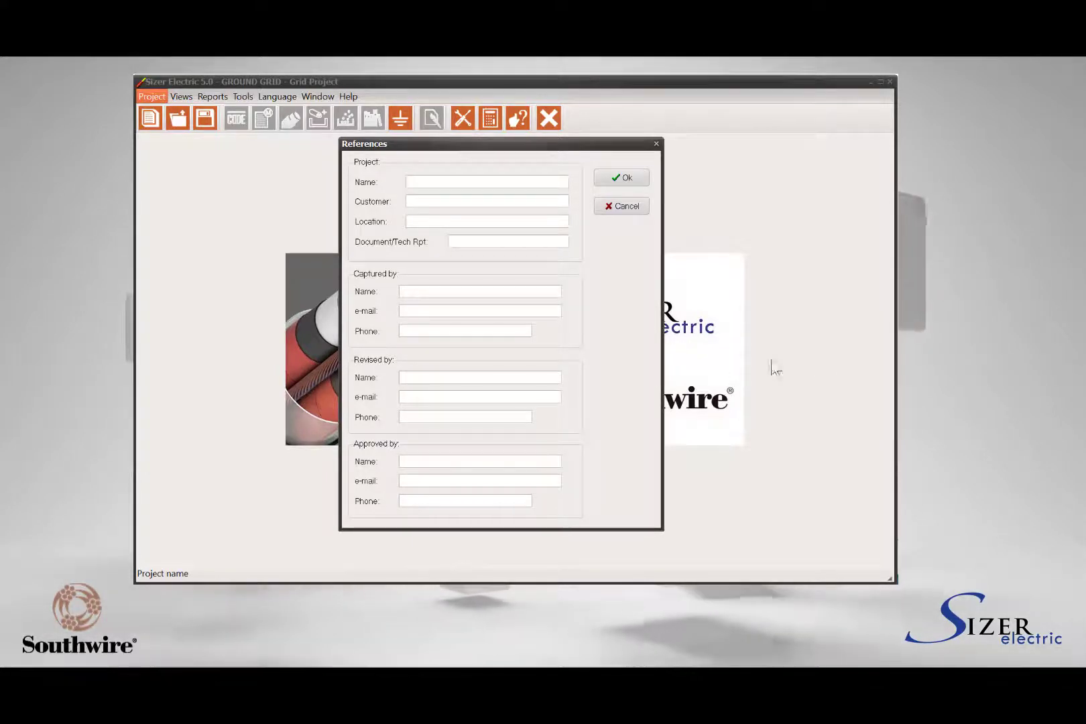
- Enter project Main Substation, customer Electrical United Industries, report 02-ELEC-02 and the contact names
type("Main Substation")
left_click(435, 201)
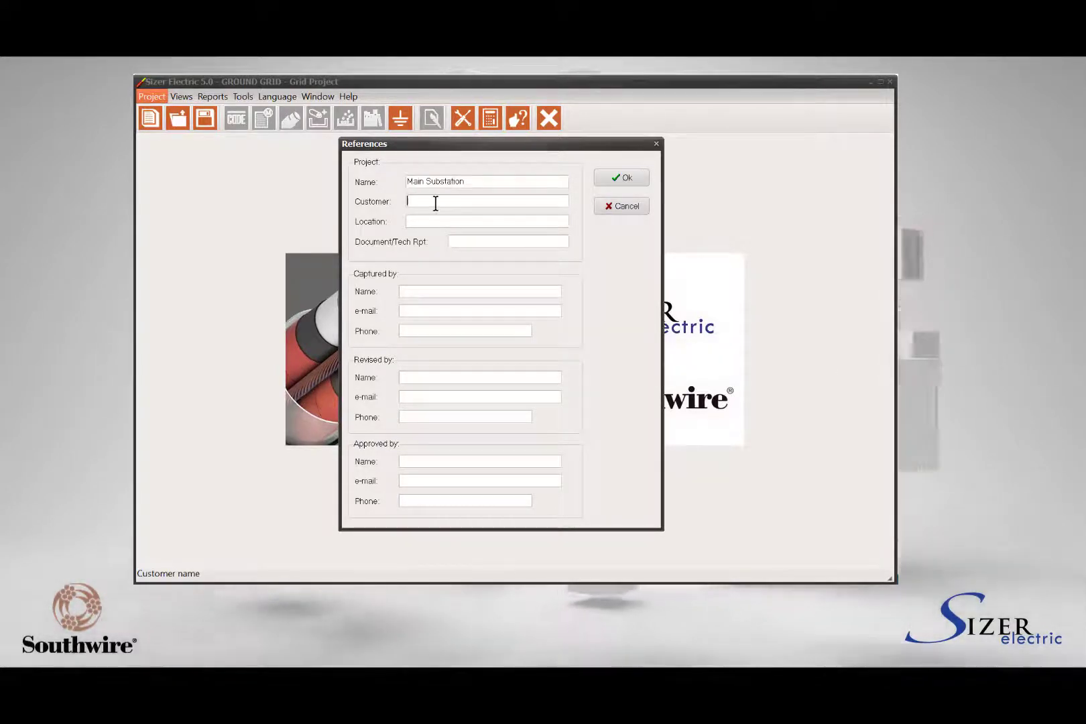
type("Electrical United Industries")
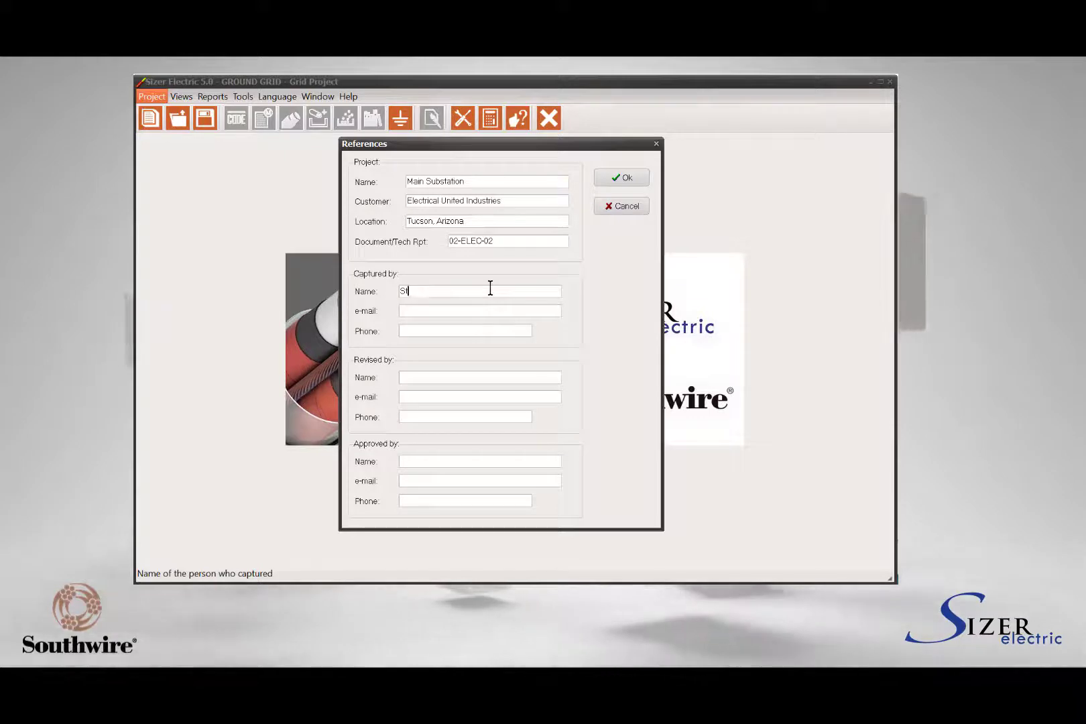
type("ven ")
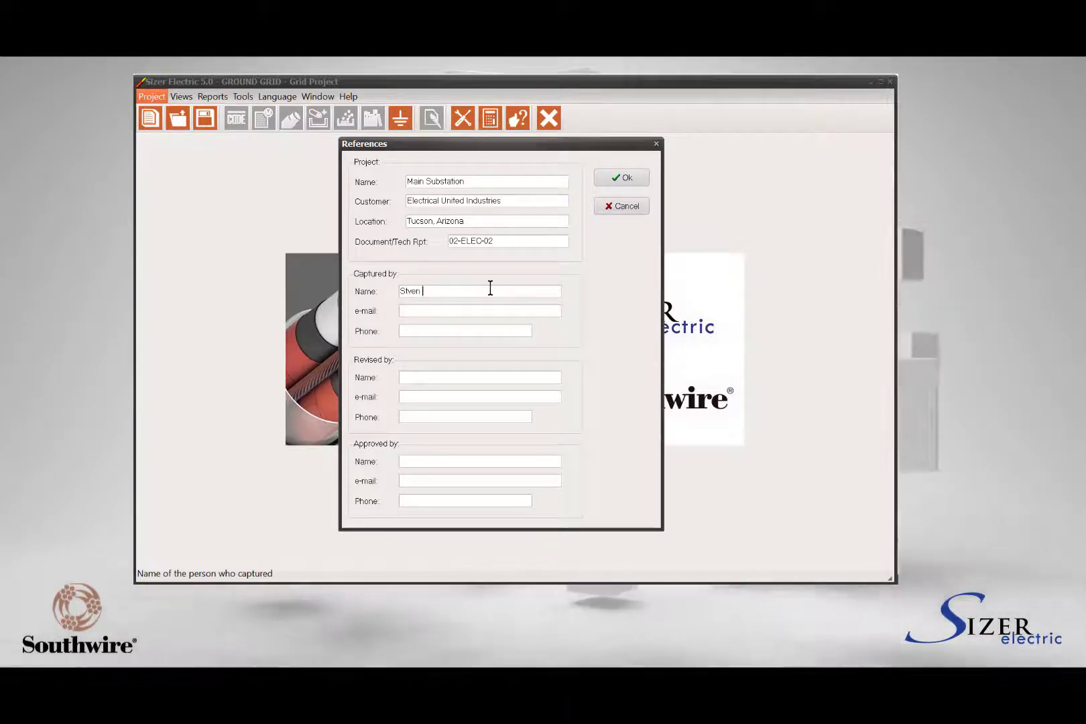
type("Jacobs")
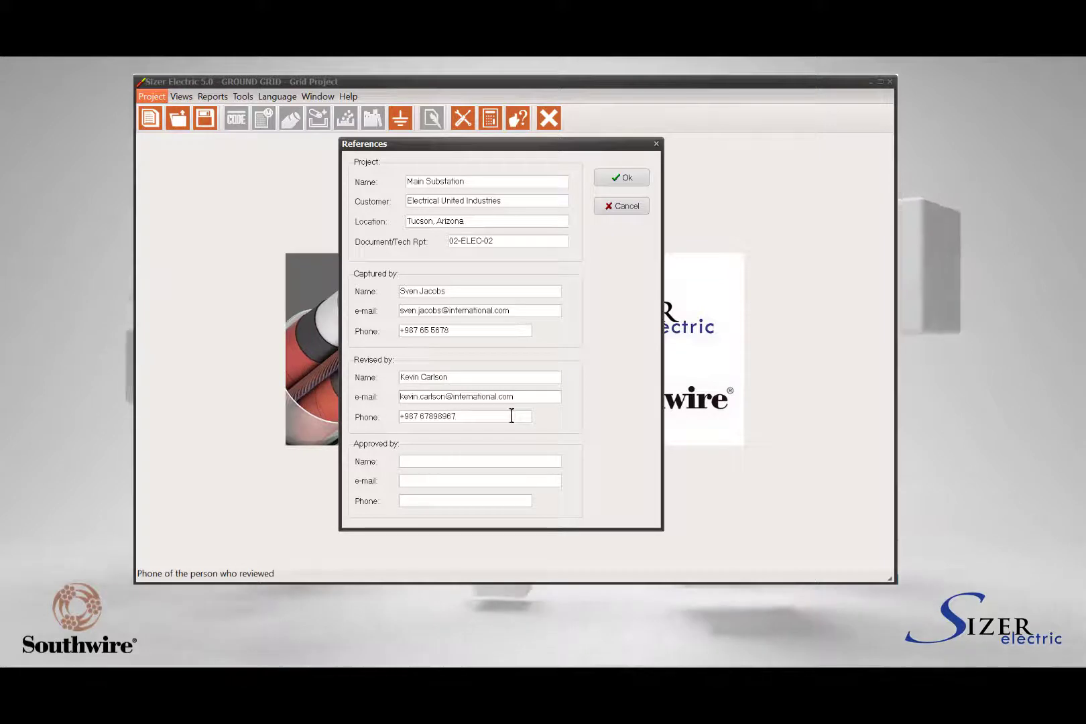
left_click(485, 463)
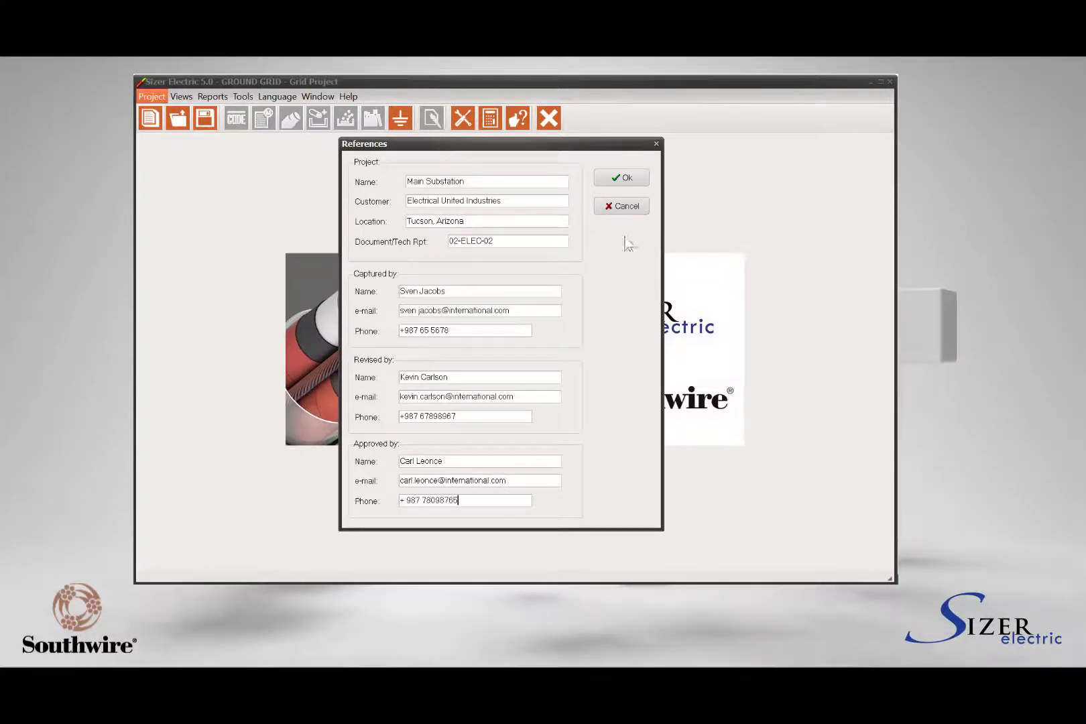
- Save the references, then reopen them from Views to verify and cancel
left_click(622, 179)
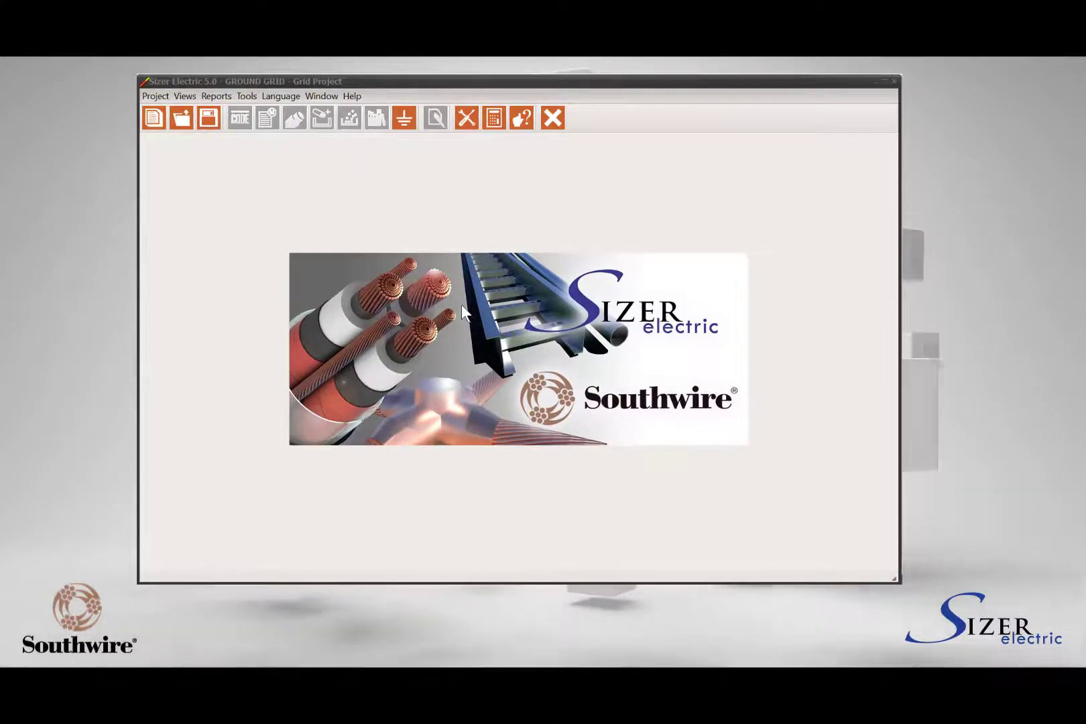
left_click(185, 99)
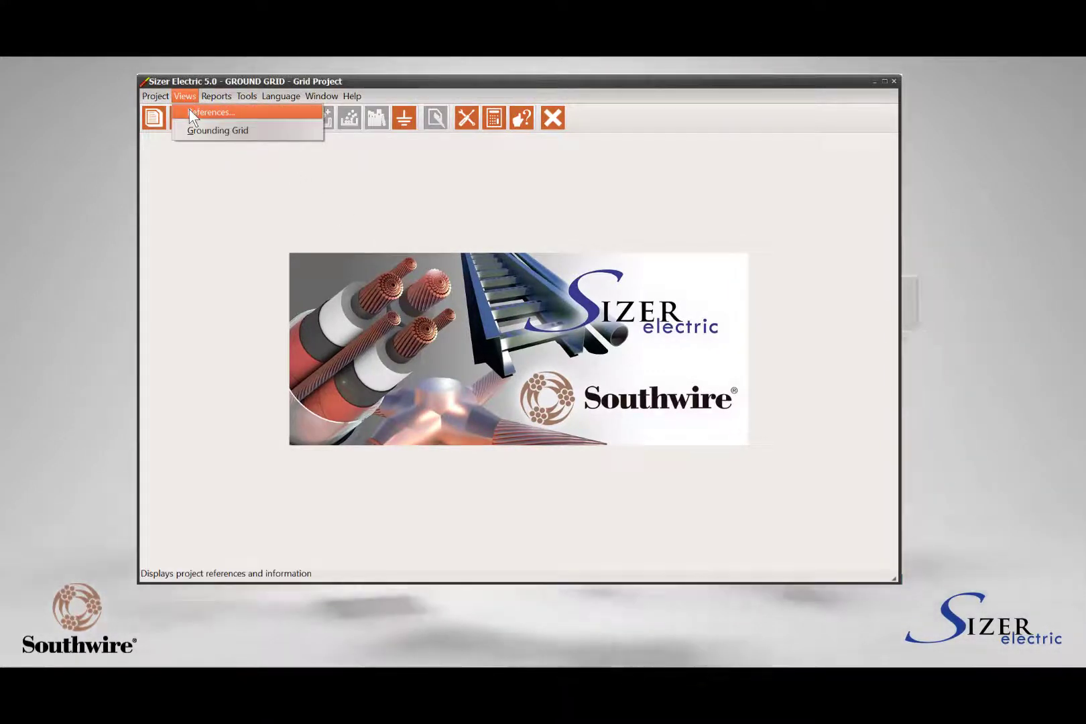
left_click(190, 112)
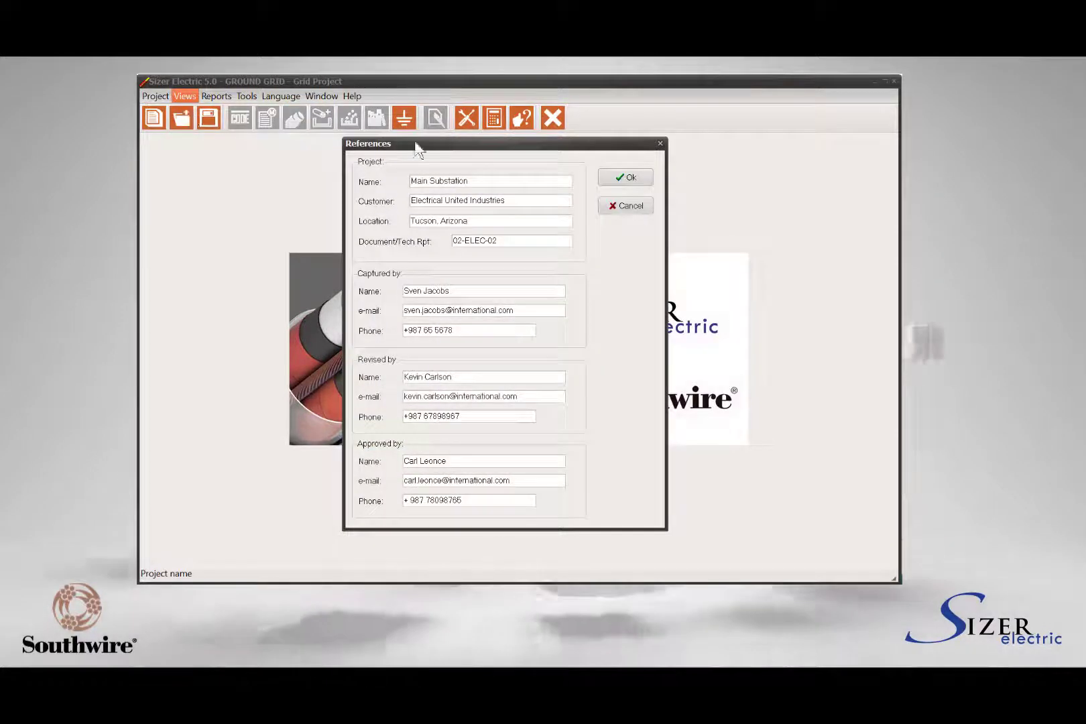
left_click(634, 207)
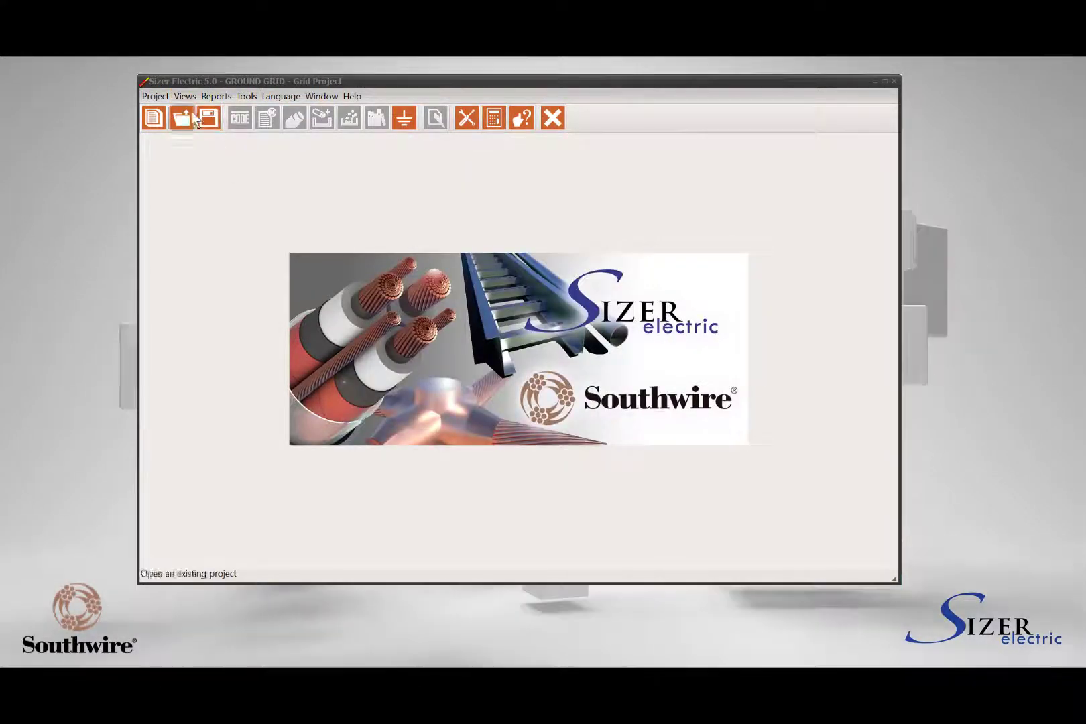
- Open the empty Grounding grid view for Grid Project
left_click(187, 98)
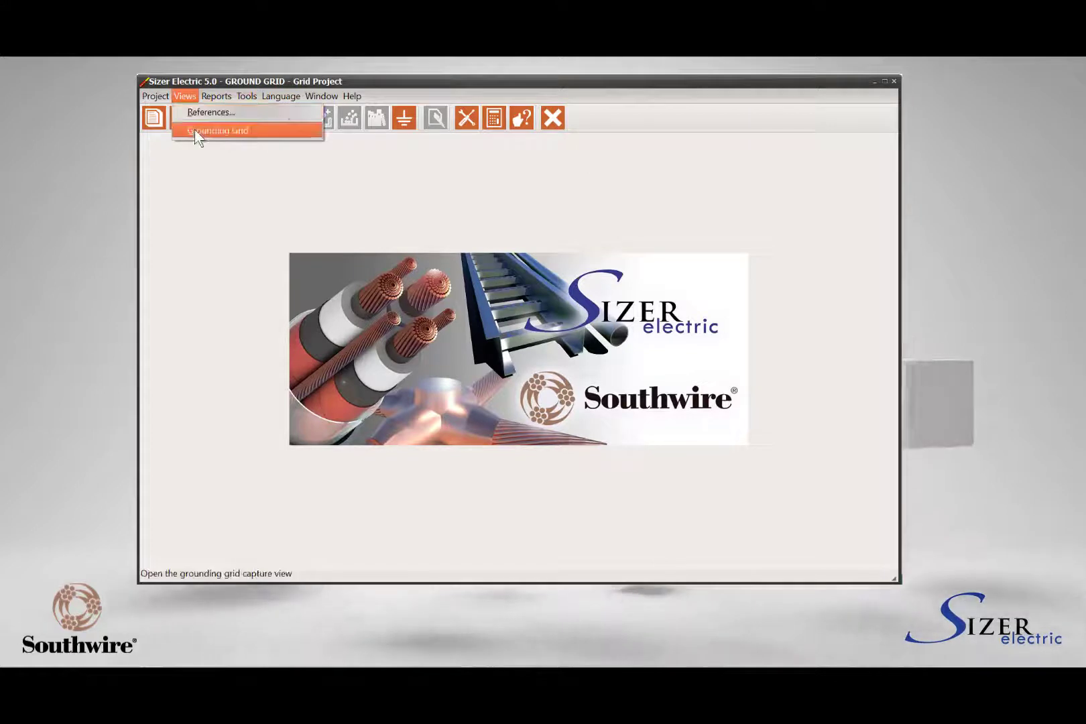
left_click(341, 182)
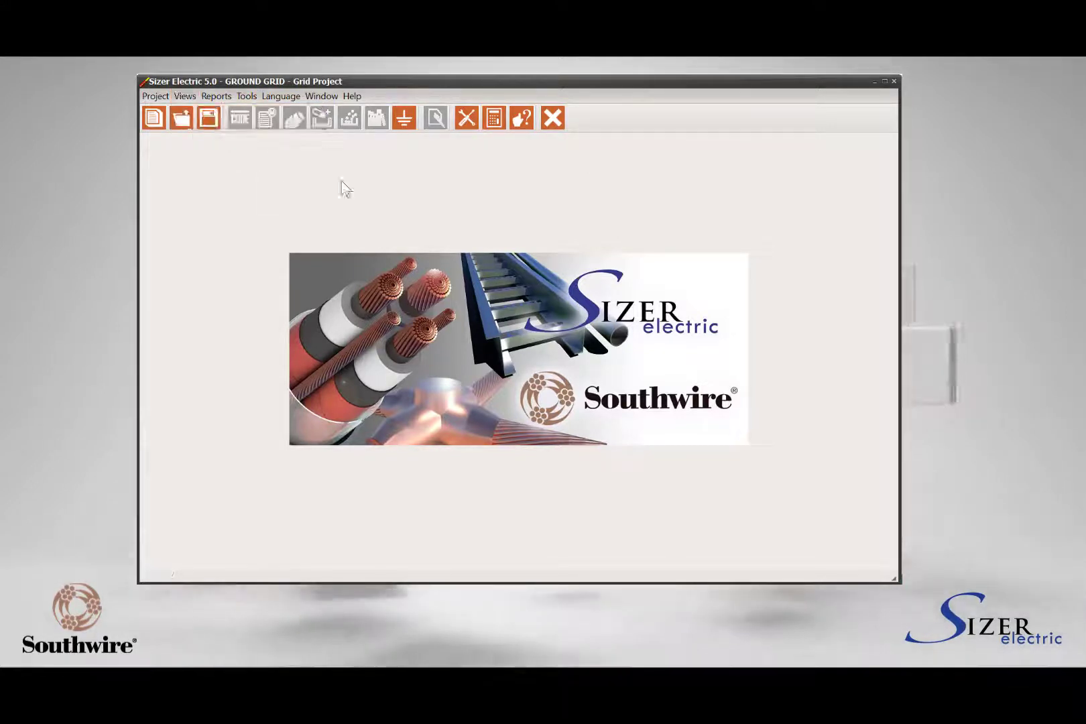
left_click(404, 124)
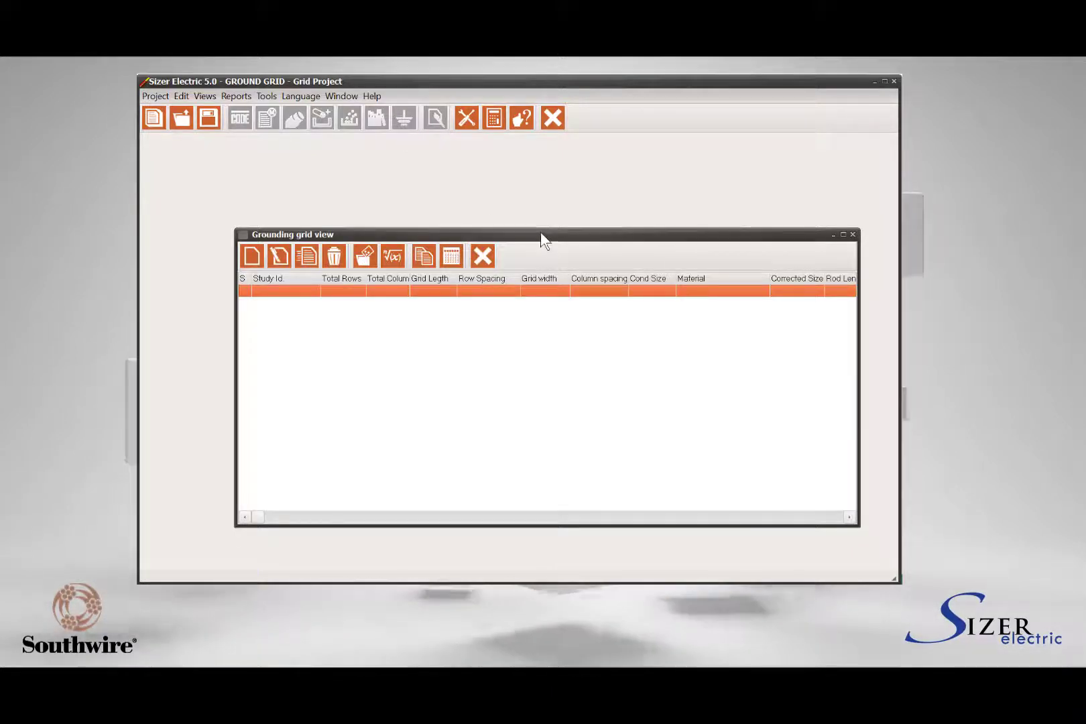
left_click_drag(537, 234, 507, 195)
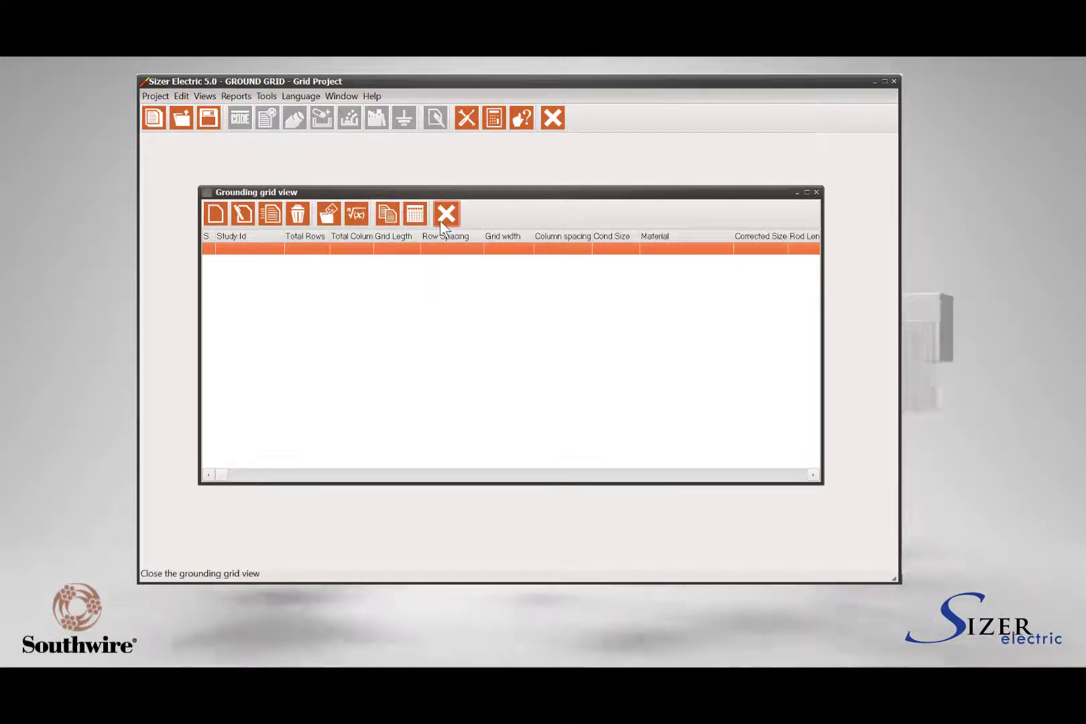
left_click(440, 220)
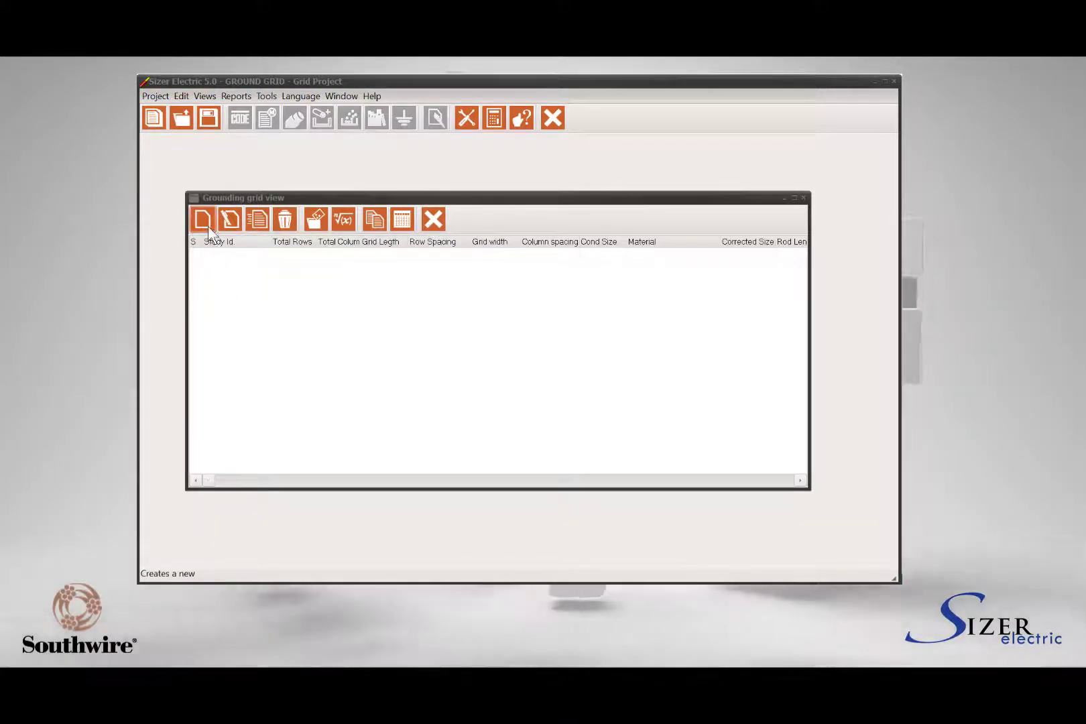
- Add a new 1.00 x 1.00 m grid study and center its design definitions dialog
left_click(208, 226)
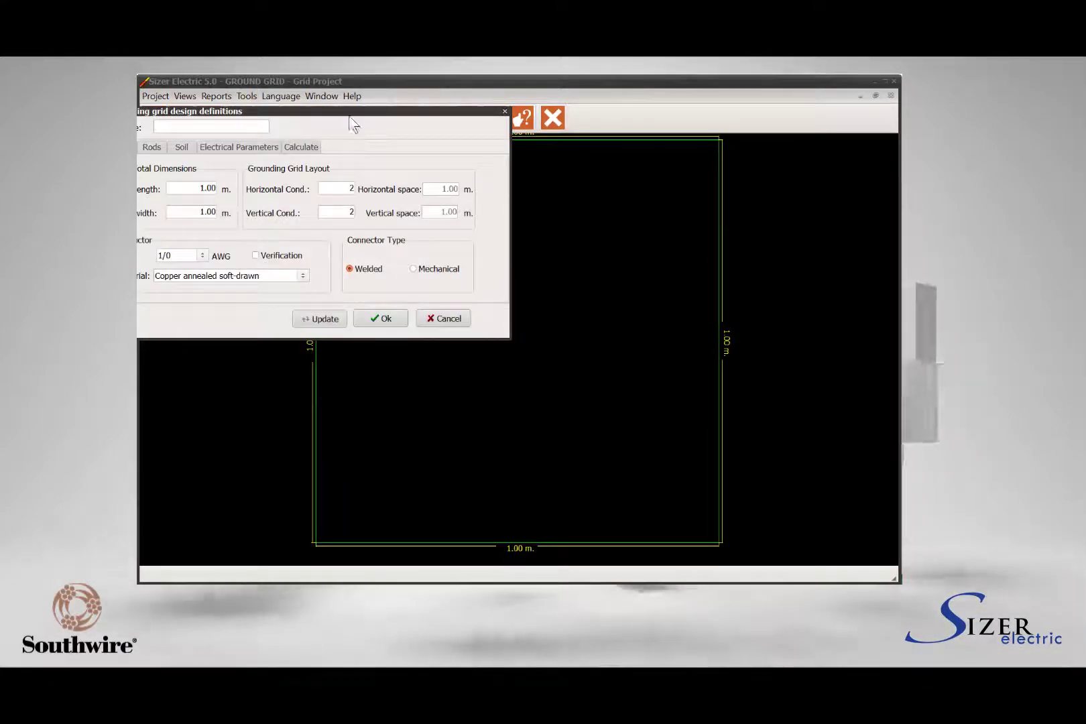
left_click_drag(356, 112, 556, 231)
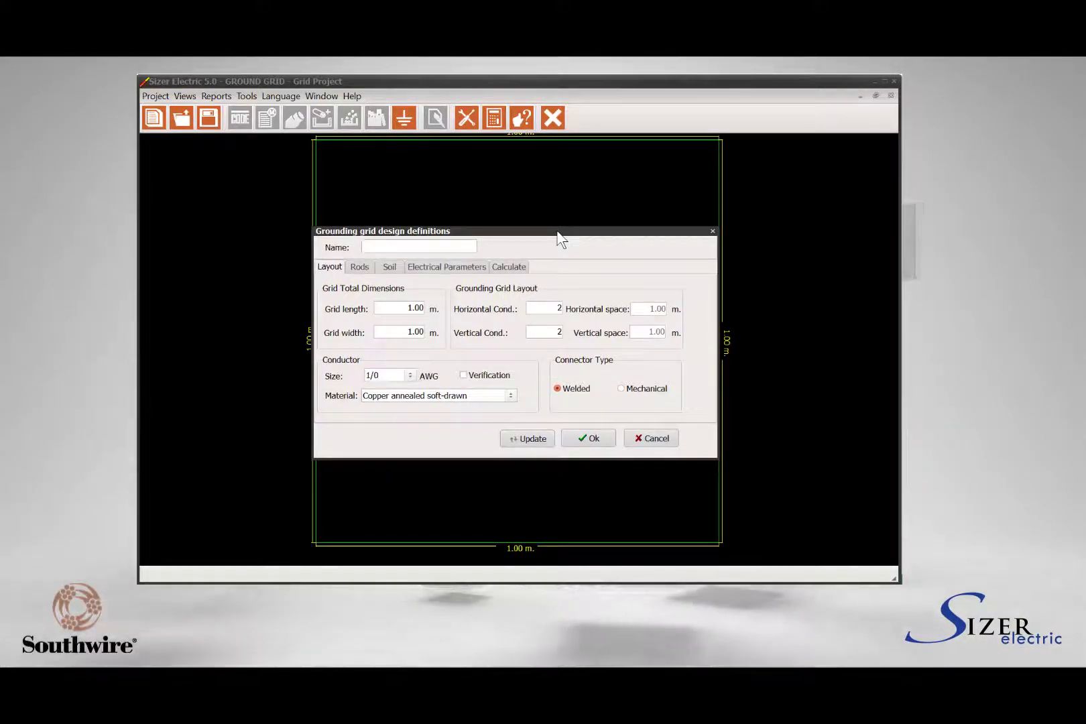
mouse_move(557, 233)
left_mouse_down()
mouse_move(514, 242)
mouse_move(602, 242)
mouse_move(551, 238)
left_mouse_up()
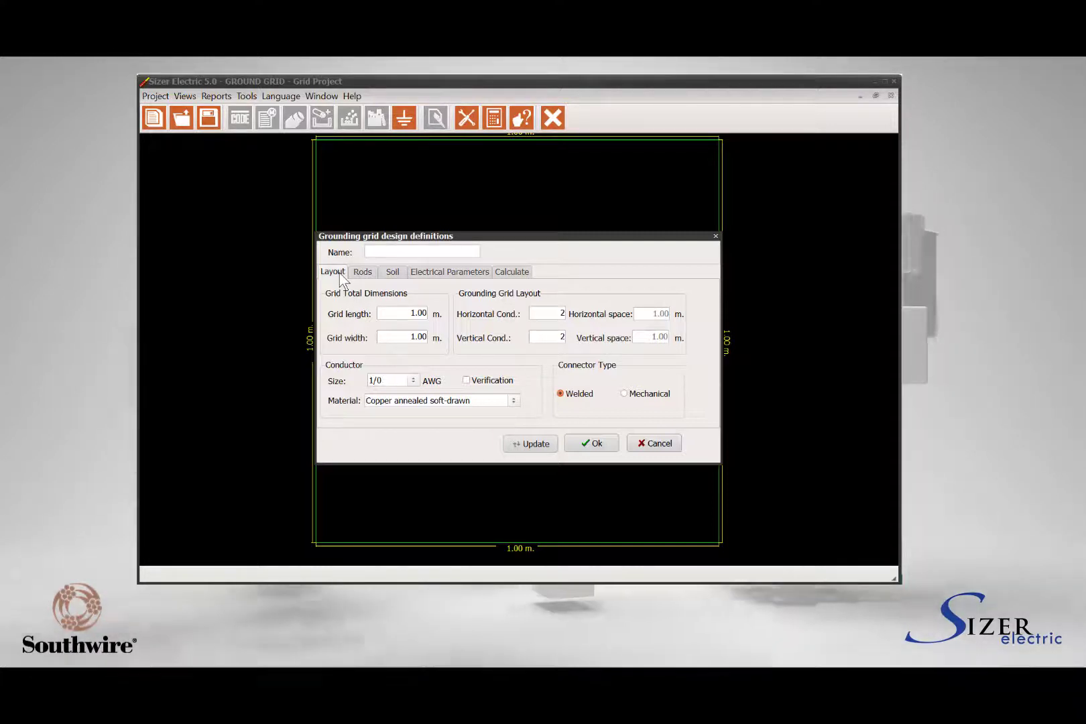
left_click_drag(496, 236, 684, 299)
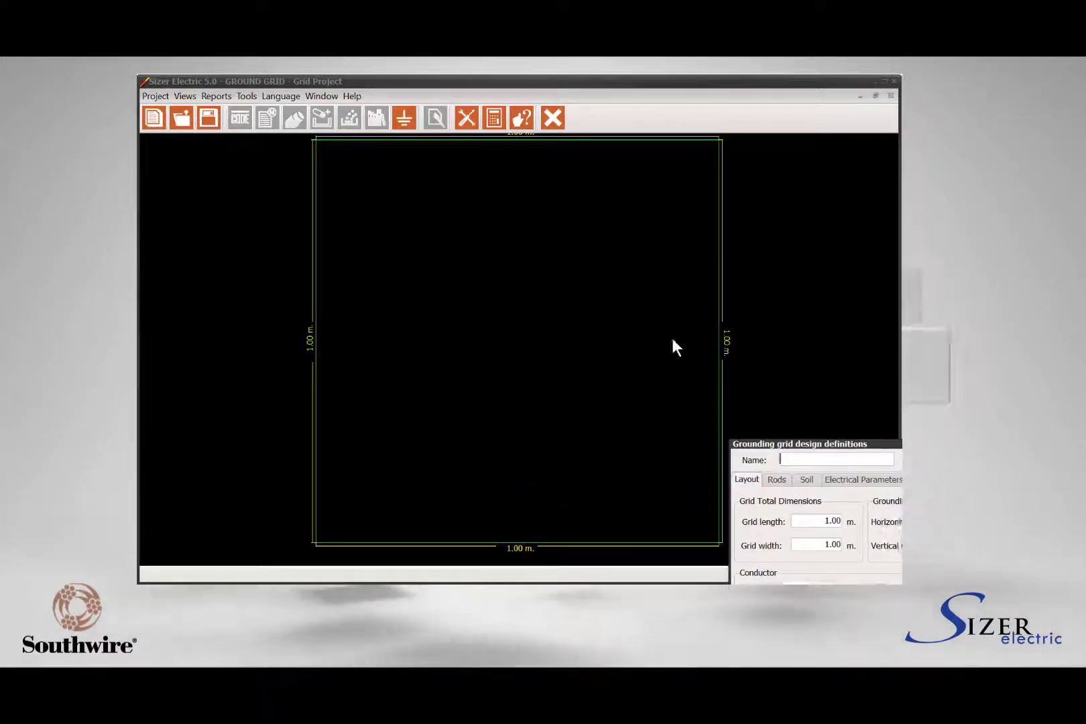
left_click(589, 398)
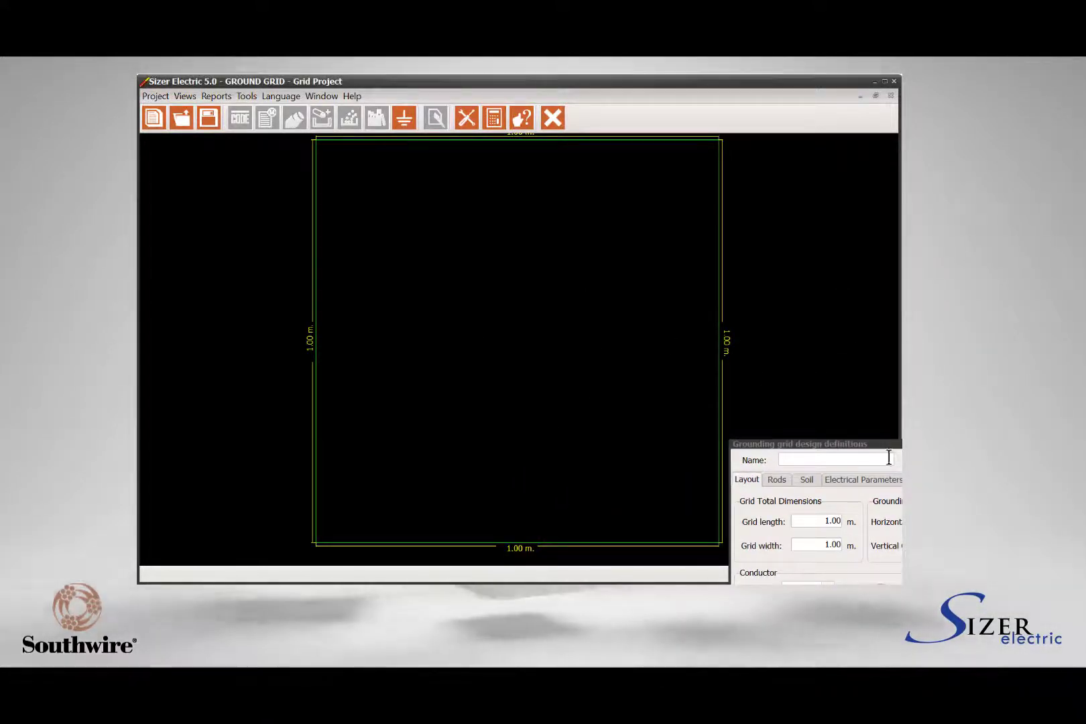
left_click_drag(871, 445, 520, 234)
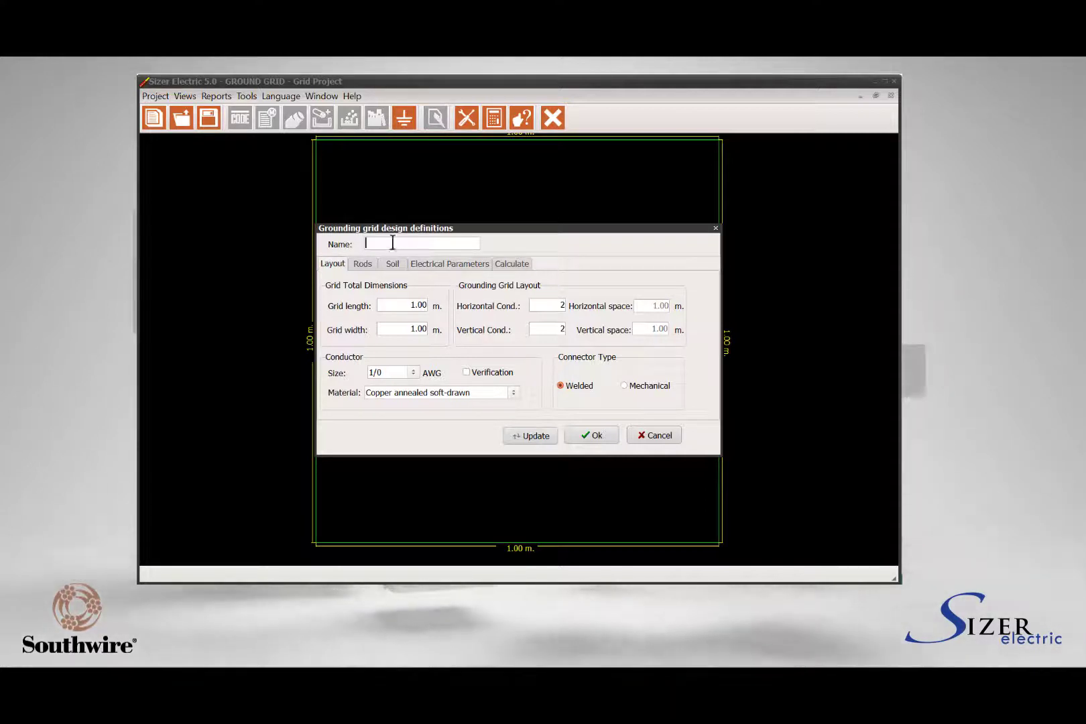
- Name the study STUDY-1 with a 70 x 70 m grid, 10 conductors each way at 7.78 m
type("TUDY")
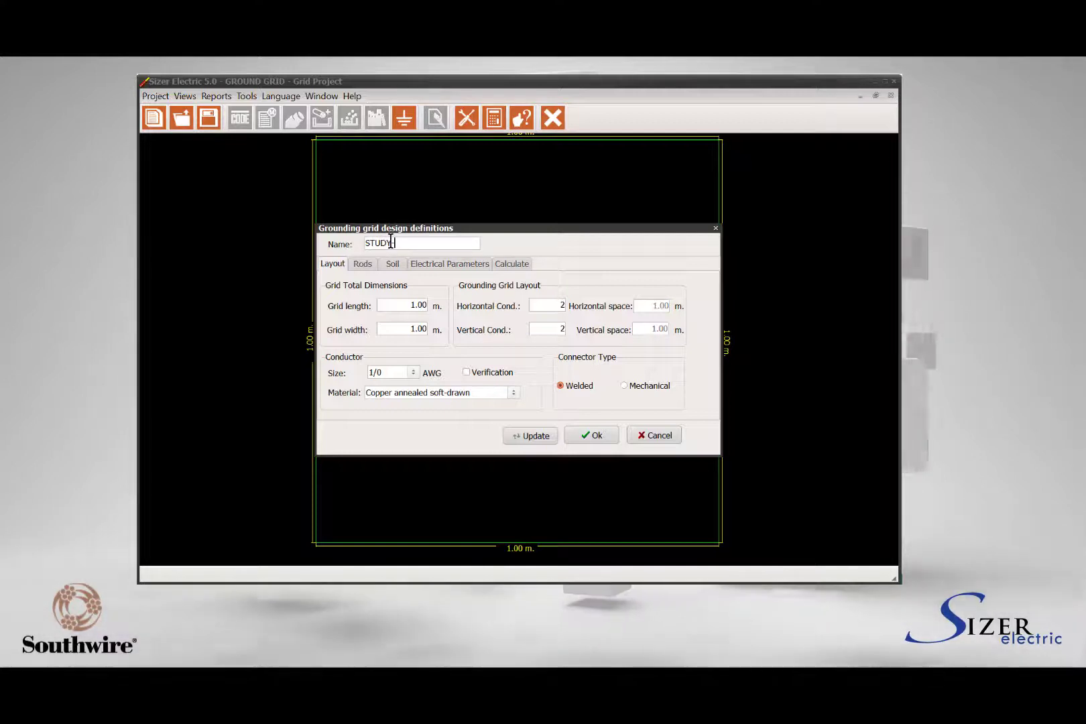
type("-1")
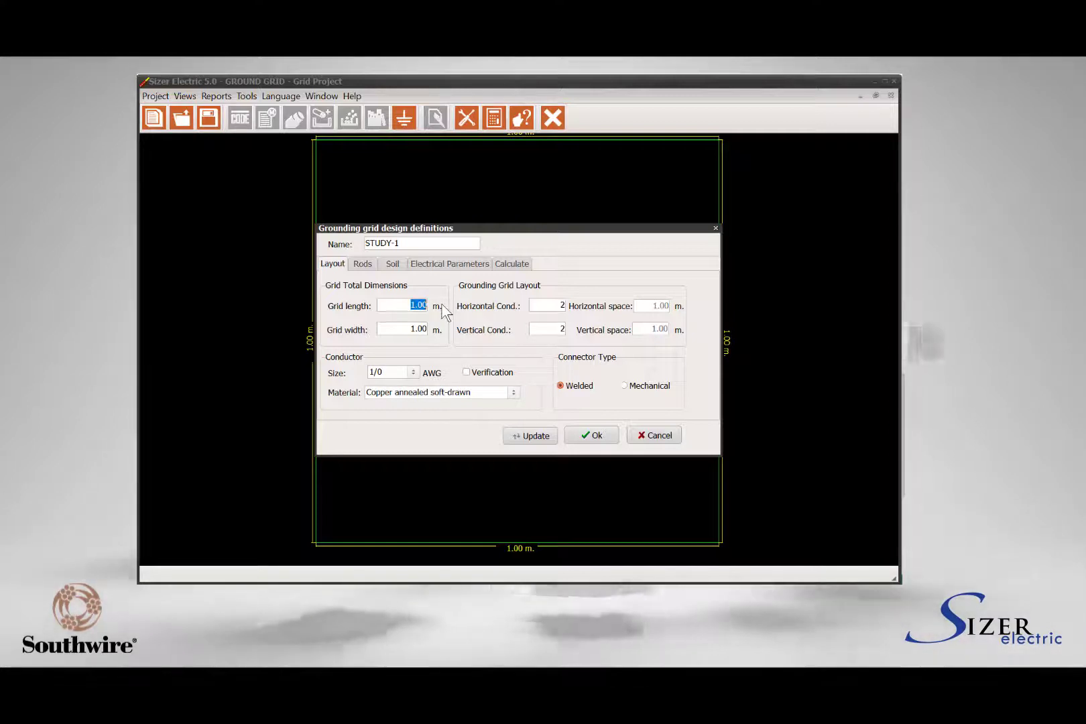
type("70")
key("Tab")
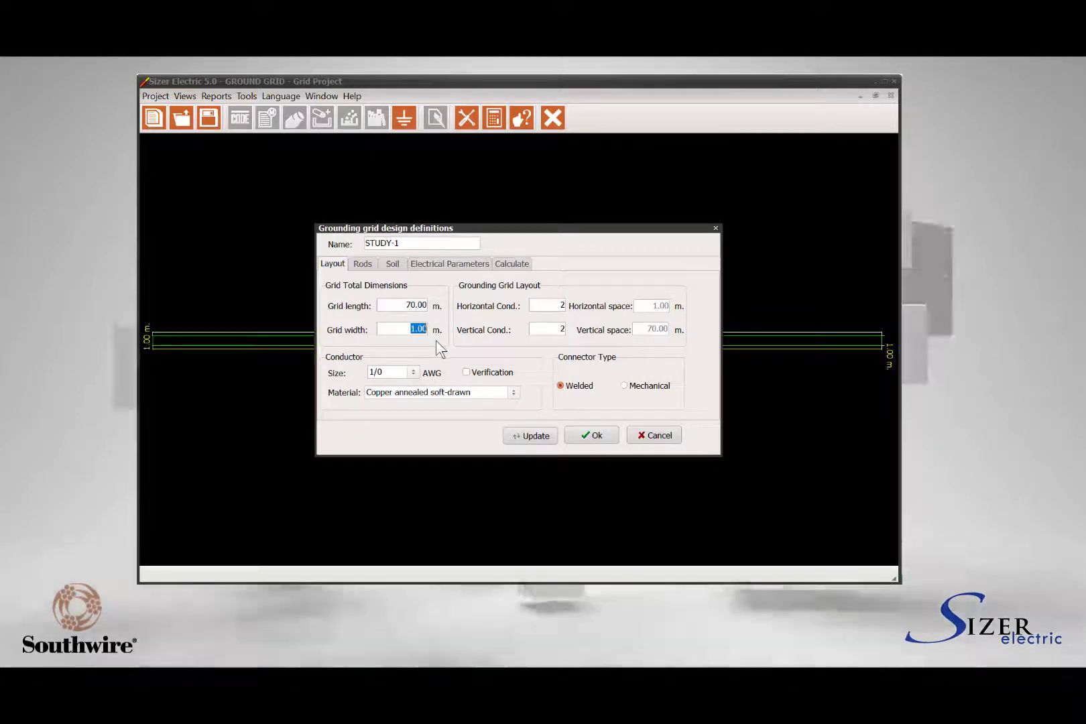
type("70")
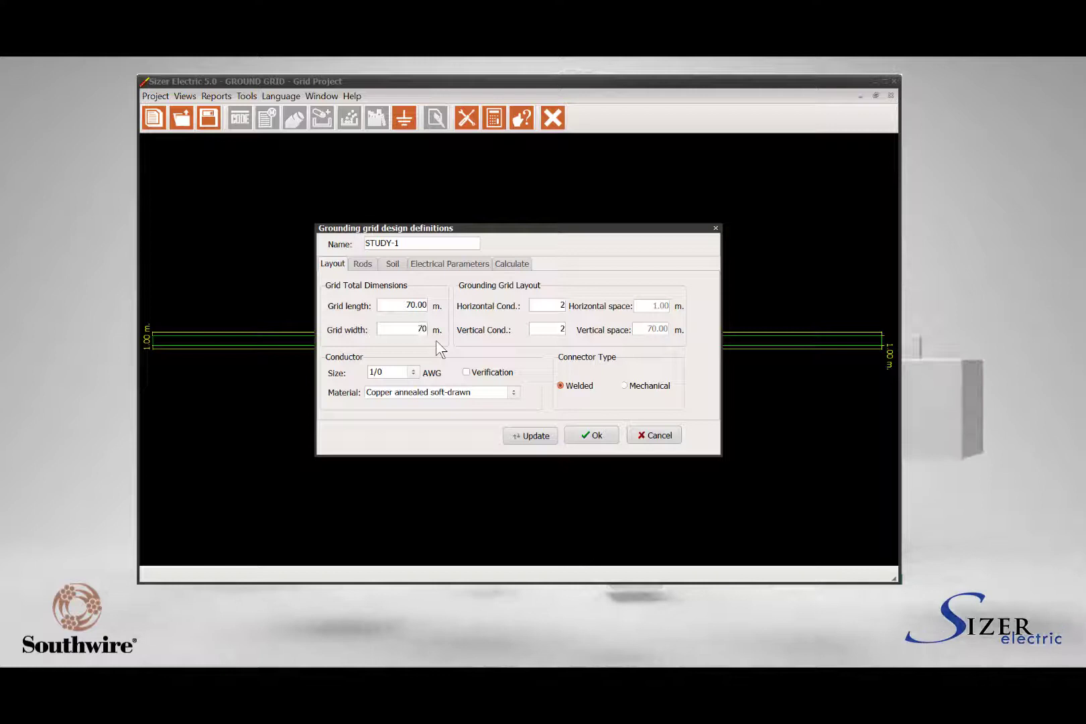
left_click(554, 305)
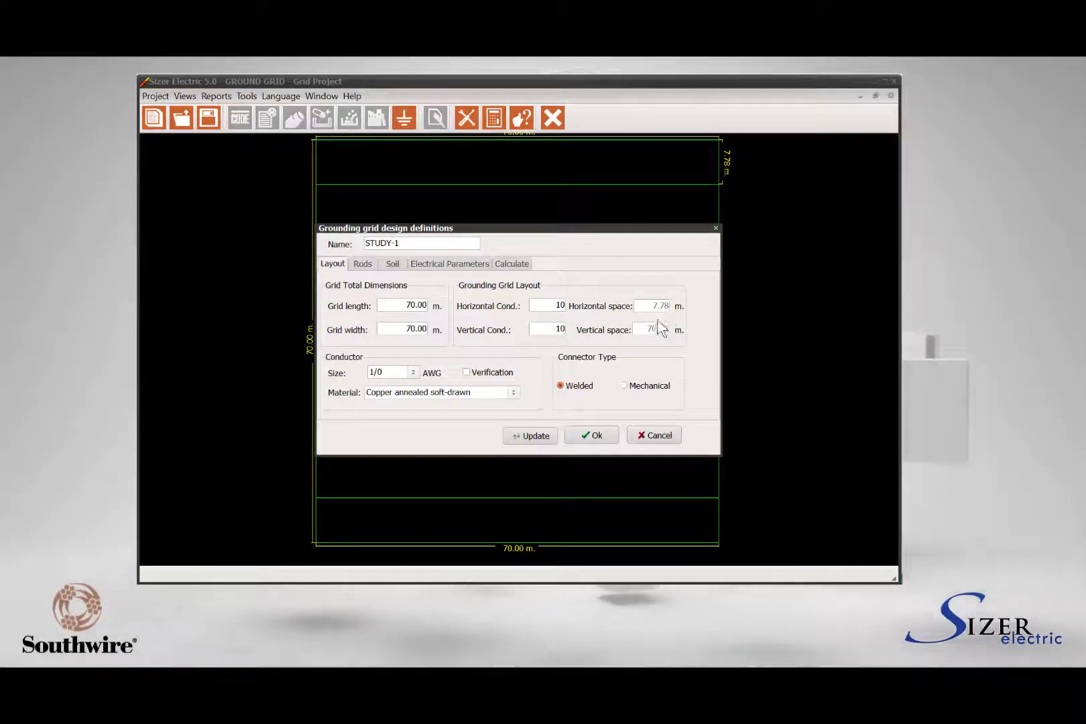
left_click(557, 306)
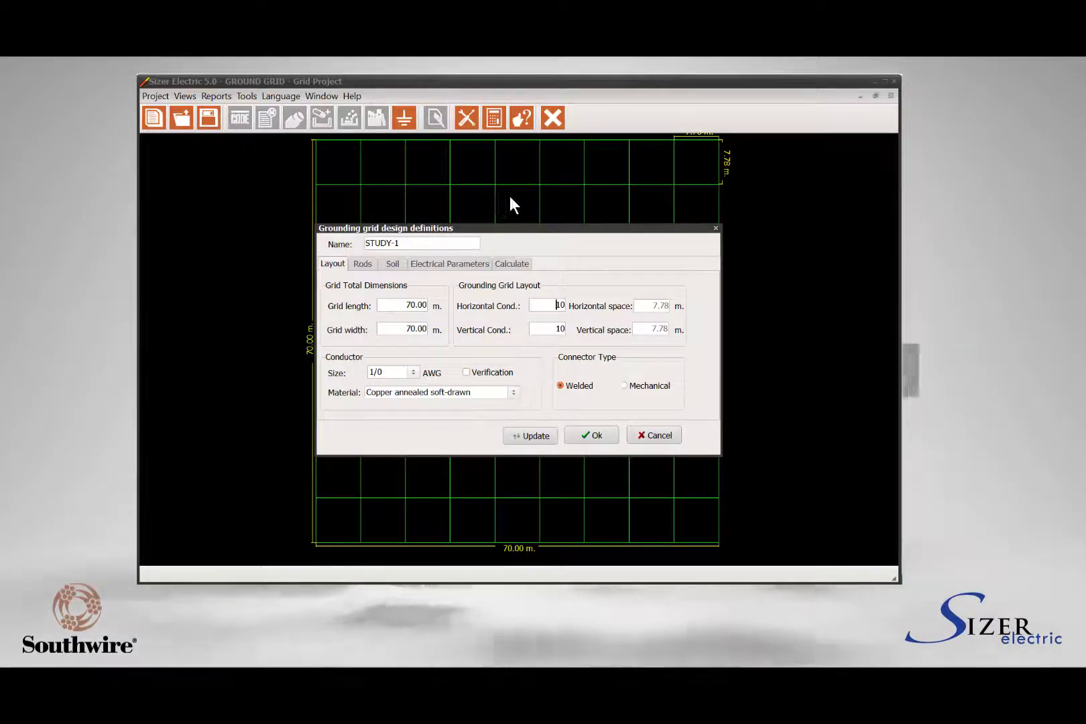
left_click_drag(520, 234, 944, 370)
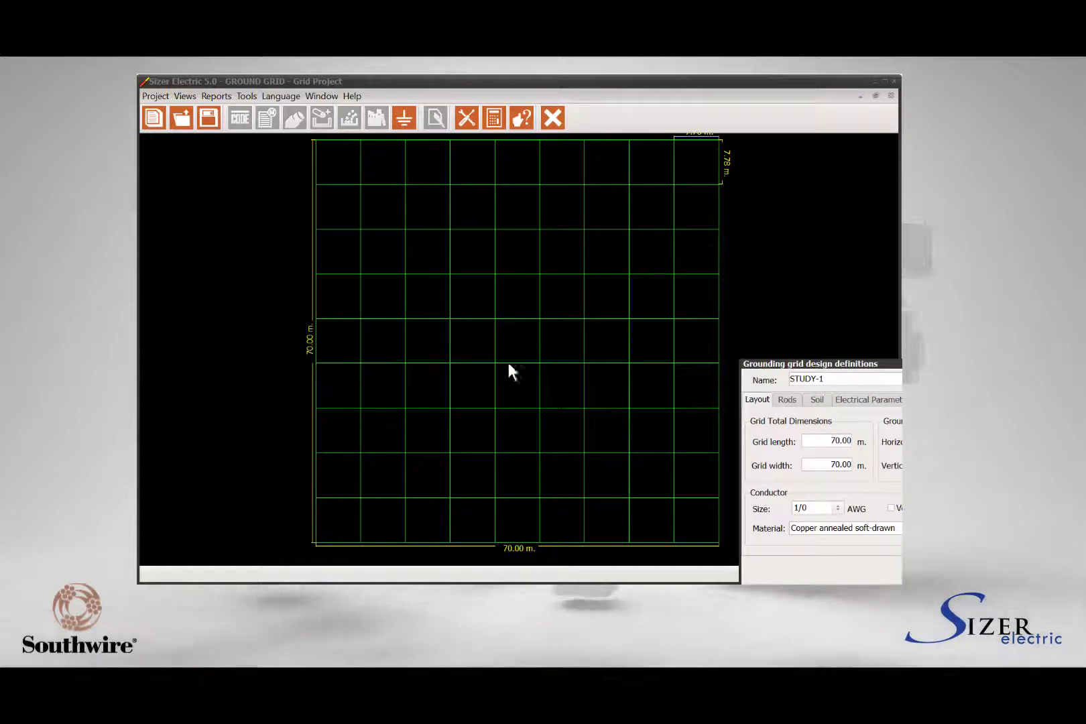
left_click_drag(888, 363, 507, 236)
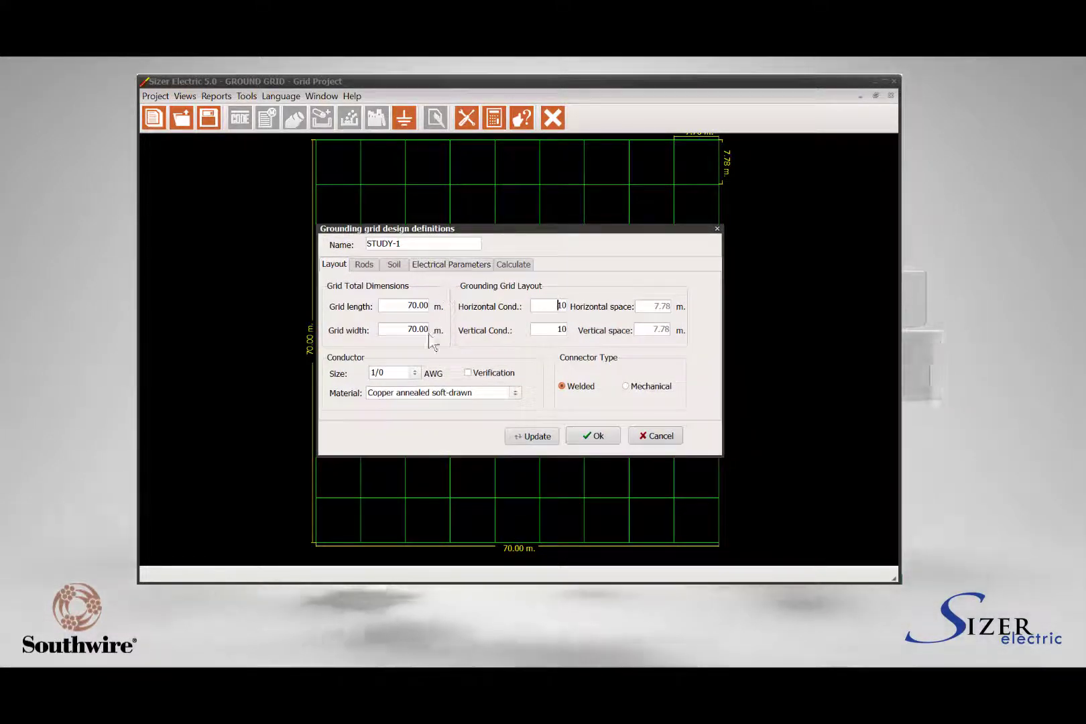
left_click(415, 374)
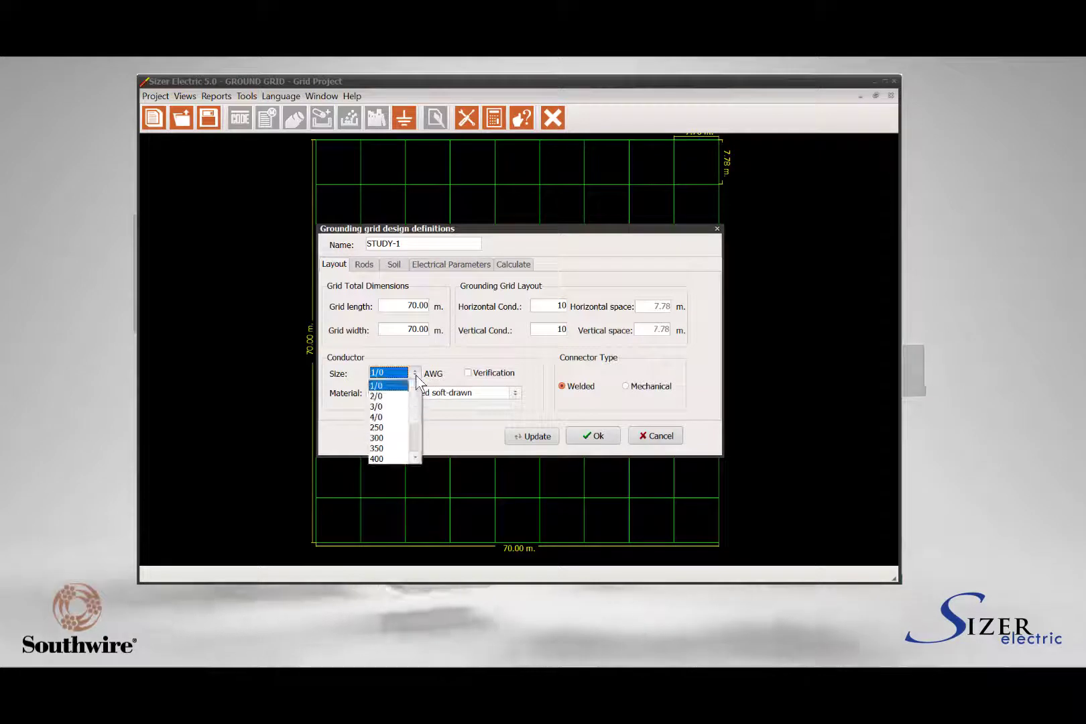
- Use 3/0 AWG annealed soft-drawn copper conductor with welded connections
left_click(398, 413)
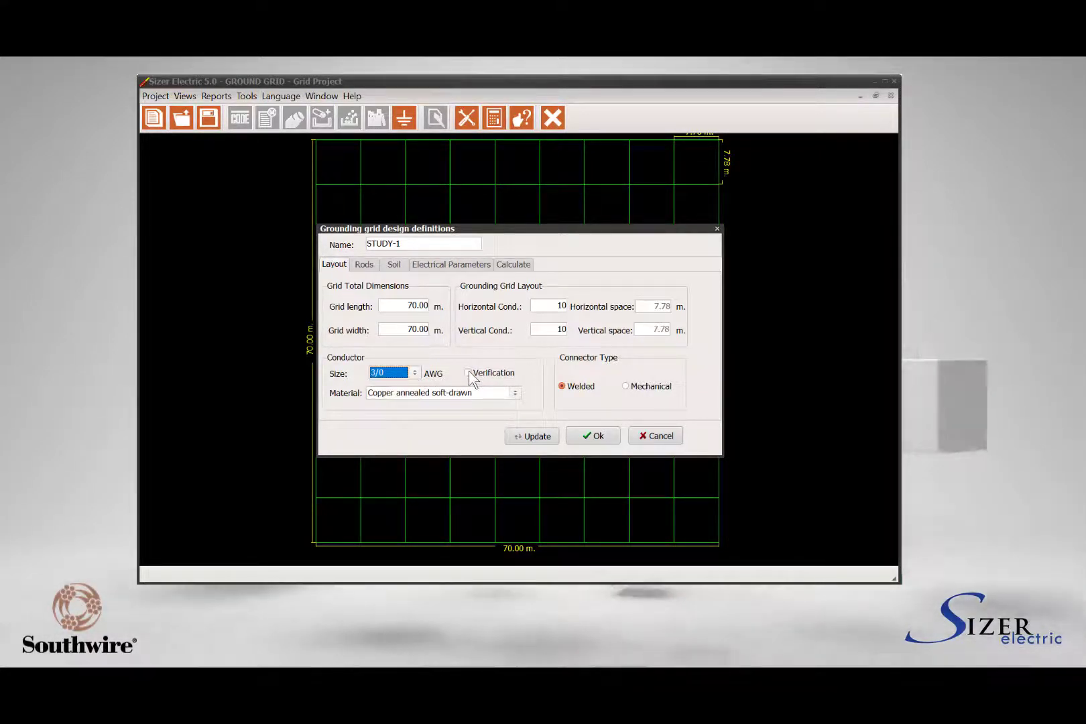
left_click(469, 373)
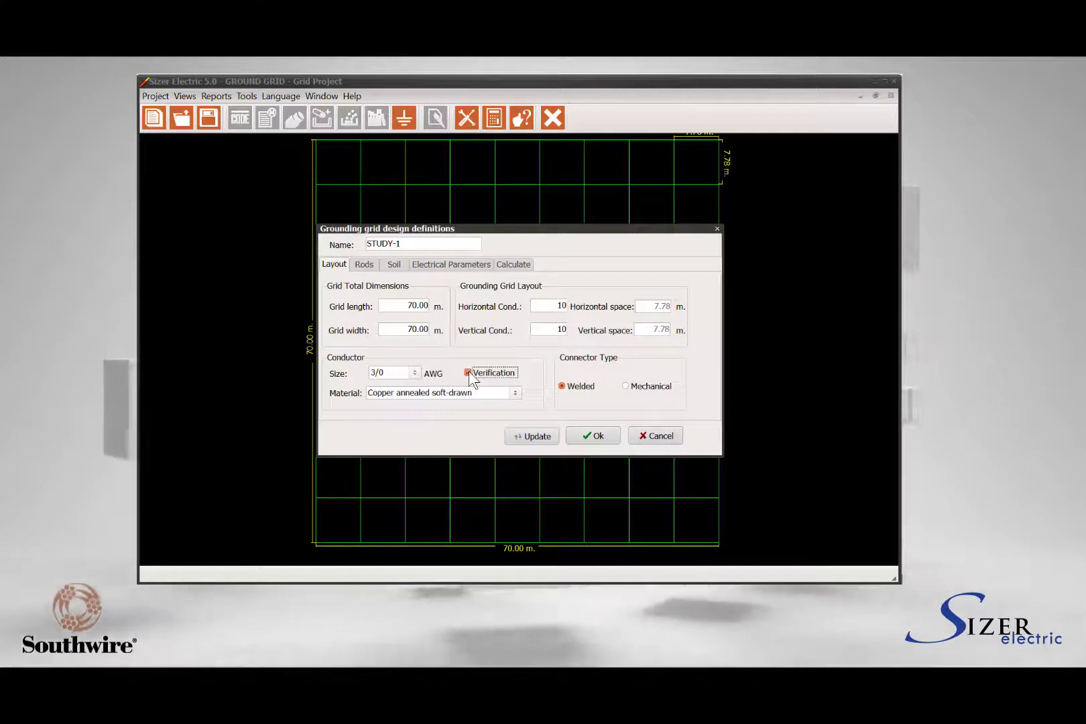
left_click(469, 374)
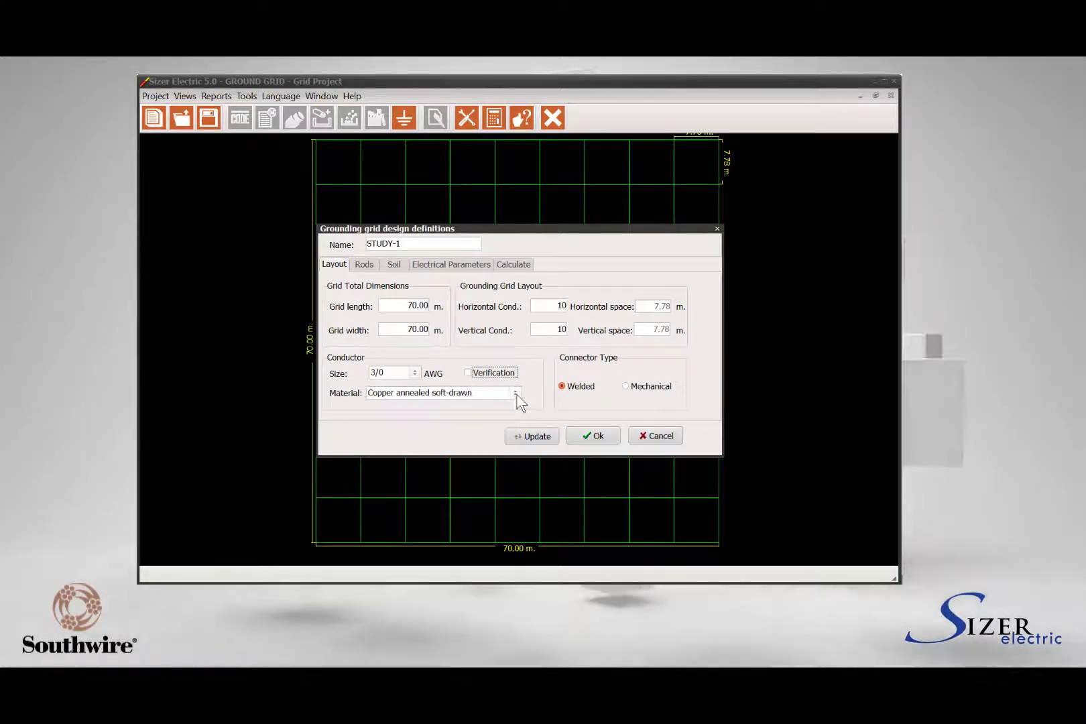
left_click(516, 394)
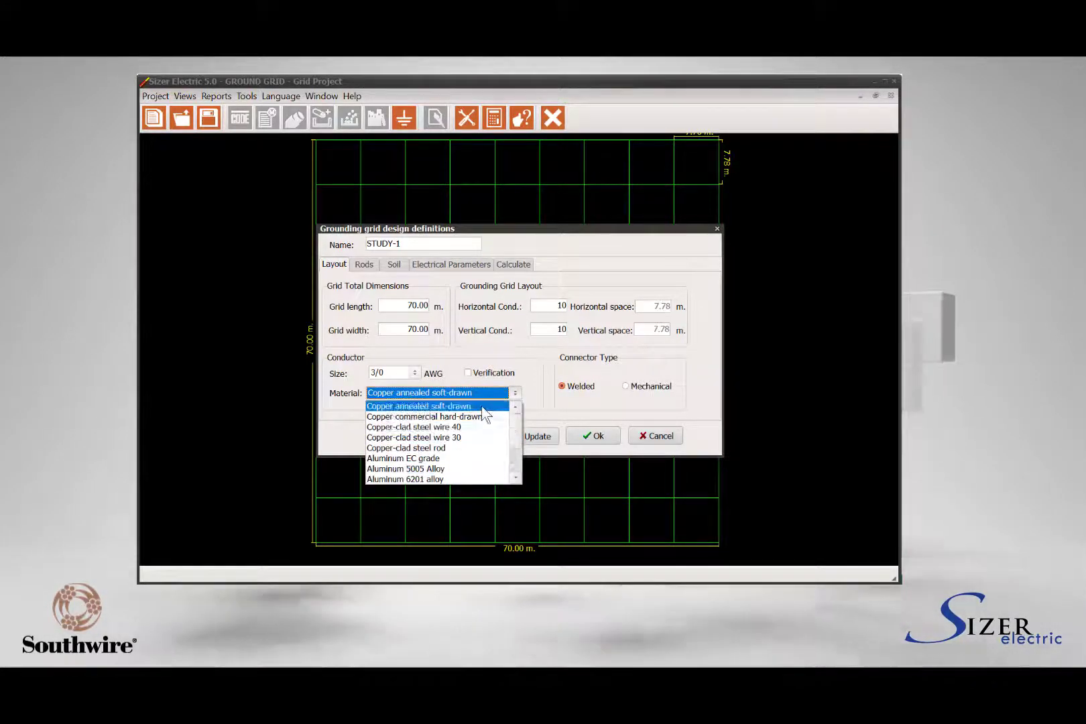
left_click(485, 411)
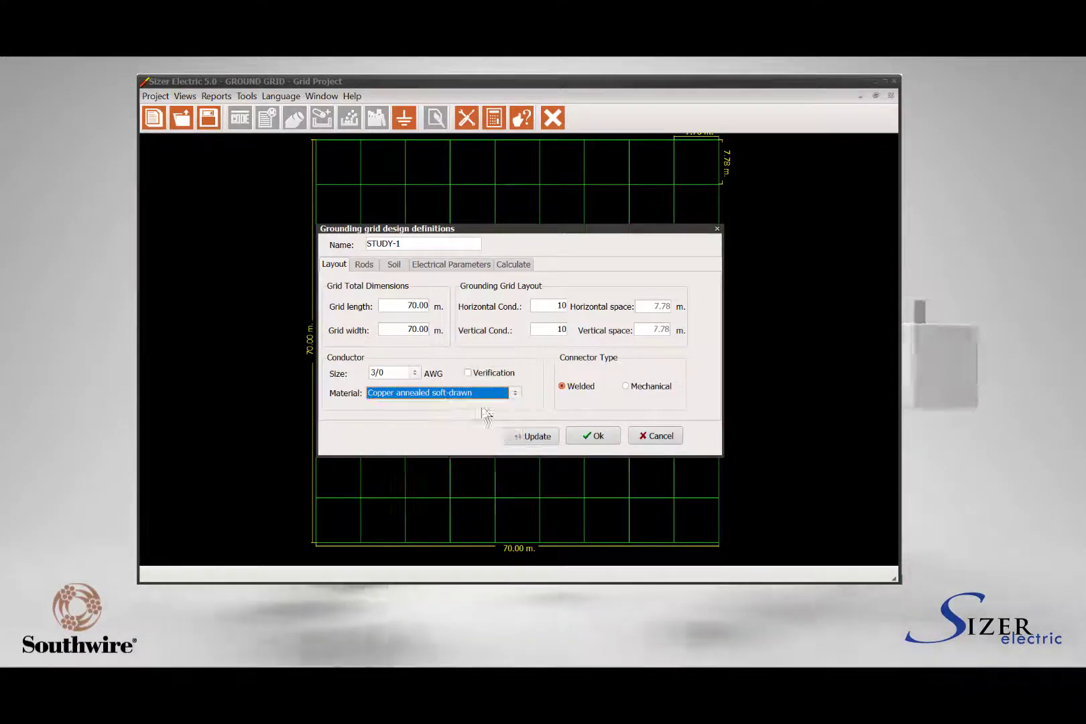
left_click(630, 387)
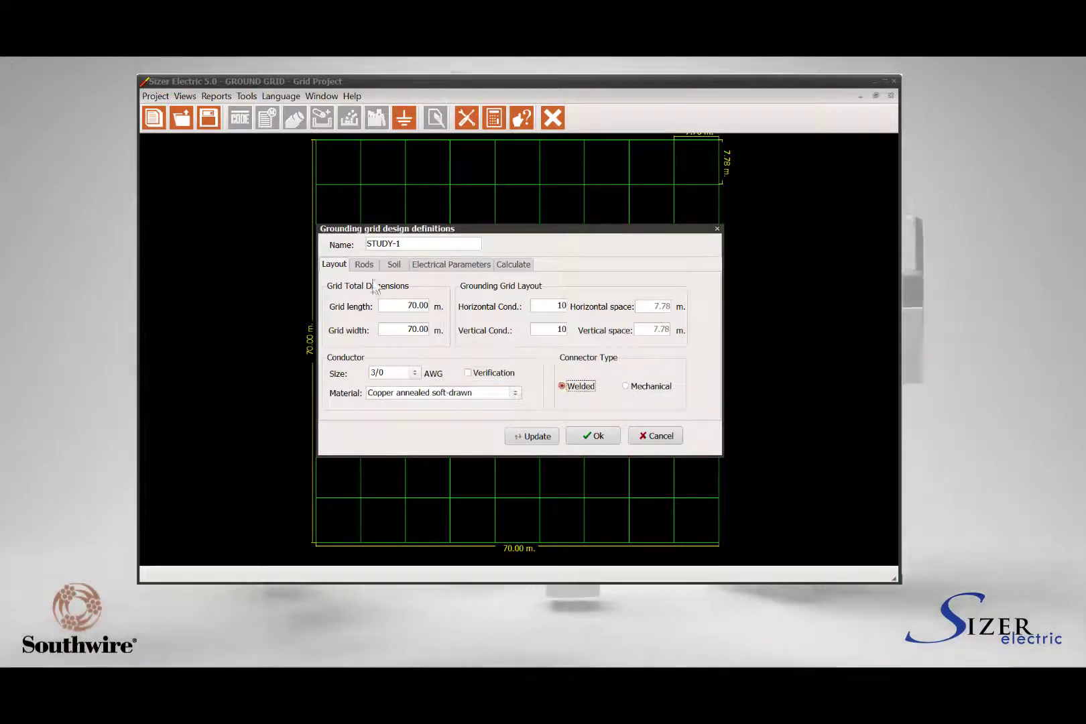
- Set the ground rods to 3.05 m length and 0.031788 m diameter
left_click(366, 265)
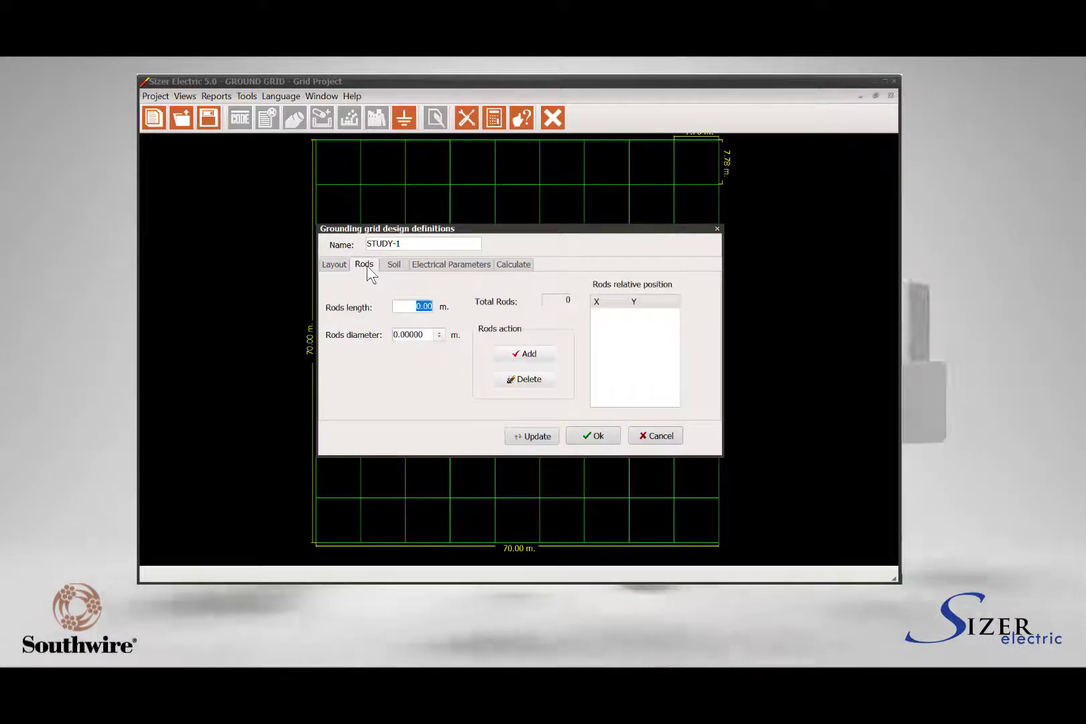
left_click(412, 306)
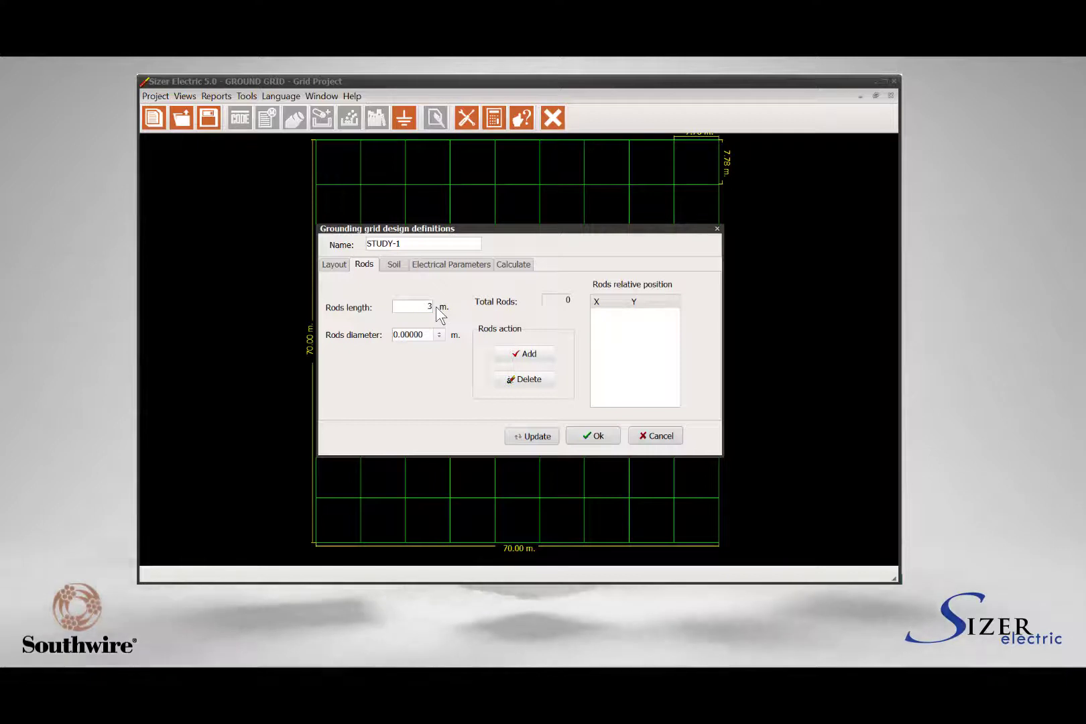
type("3.05")
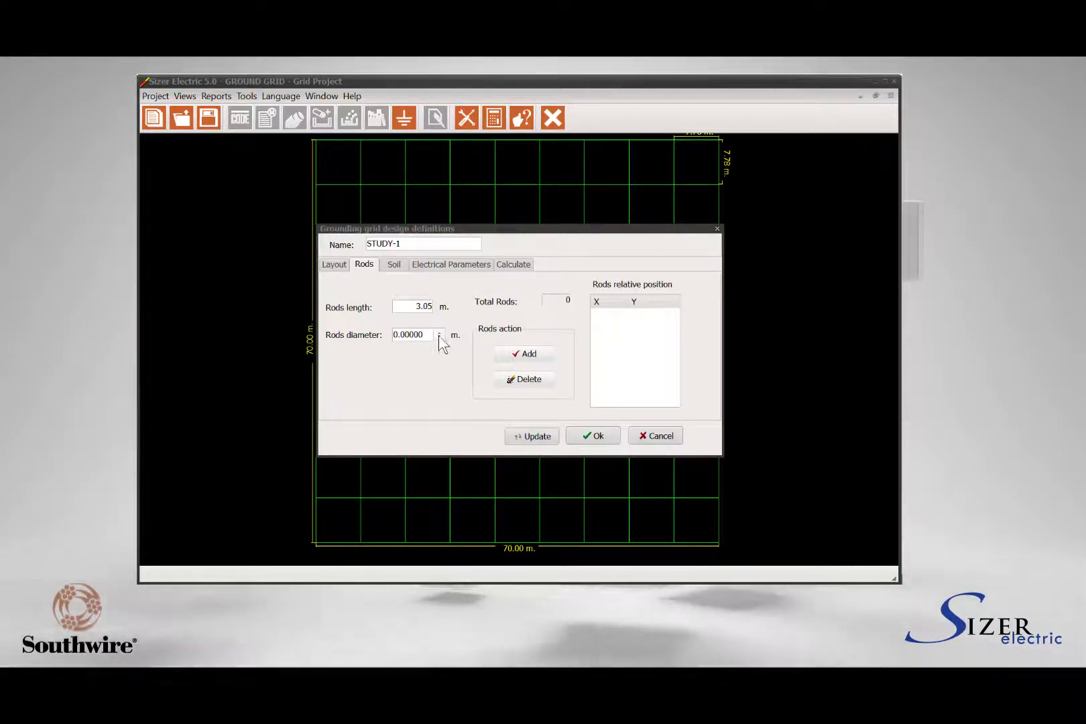
left_click(440, 336)
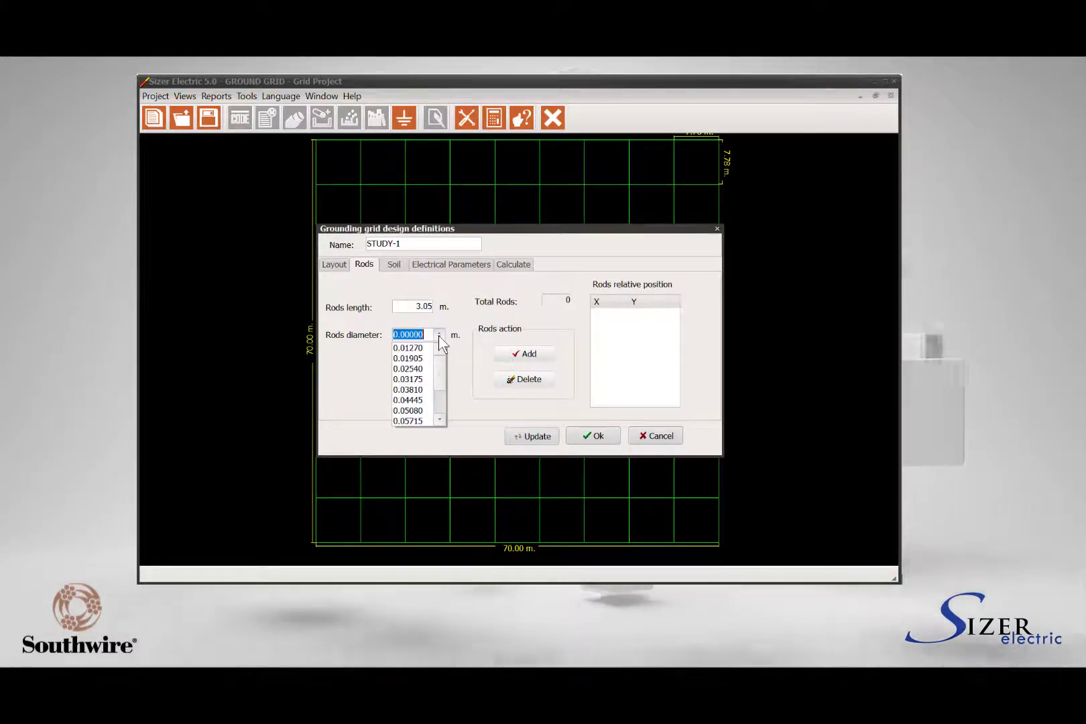
left_click(423, 381)
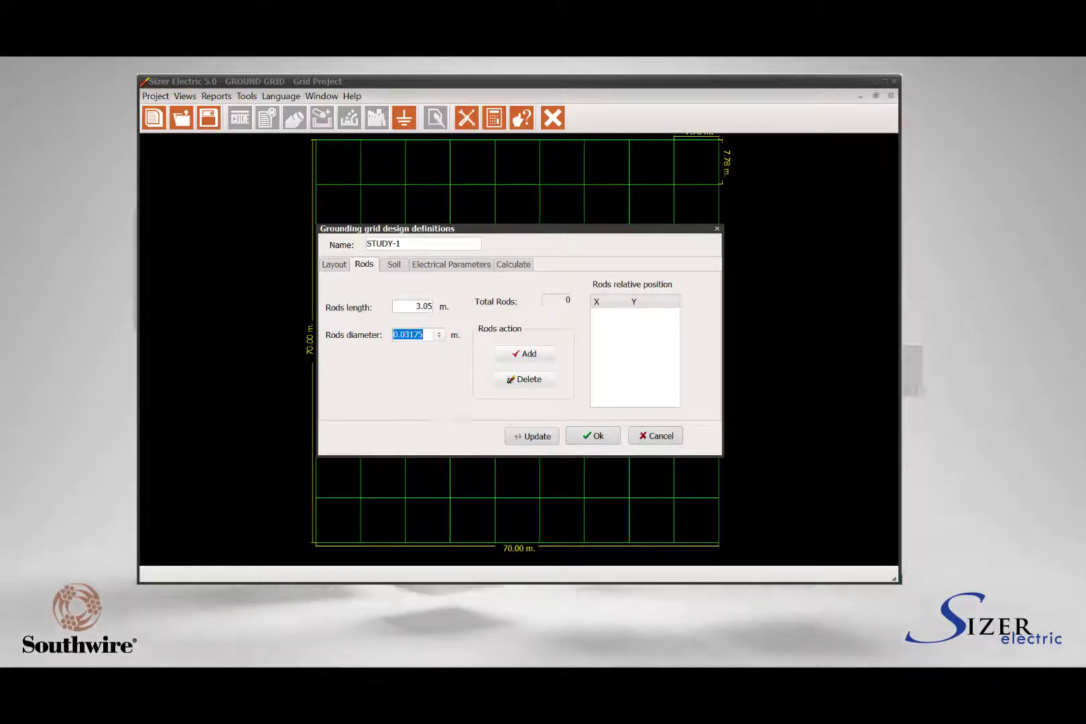
type("88")
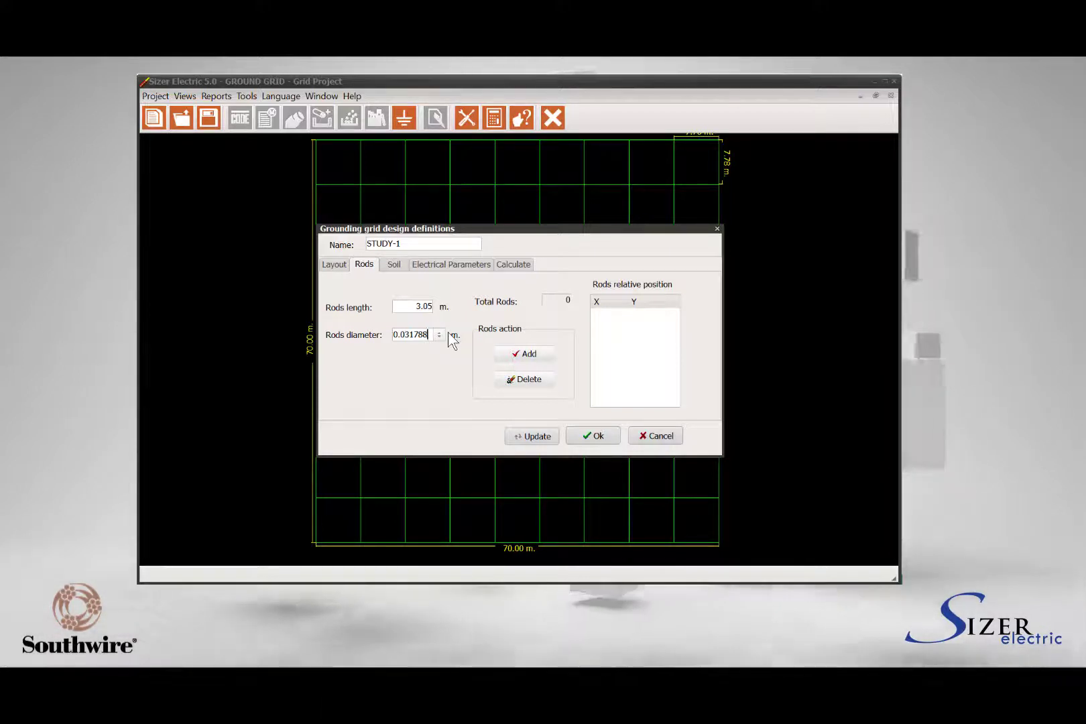
left_click(523, 354)
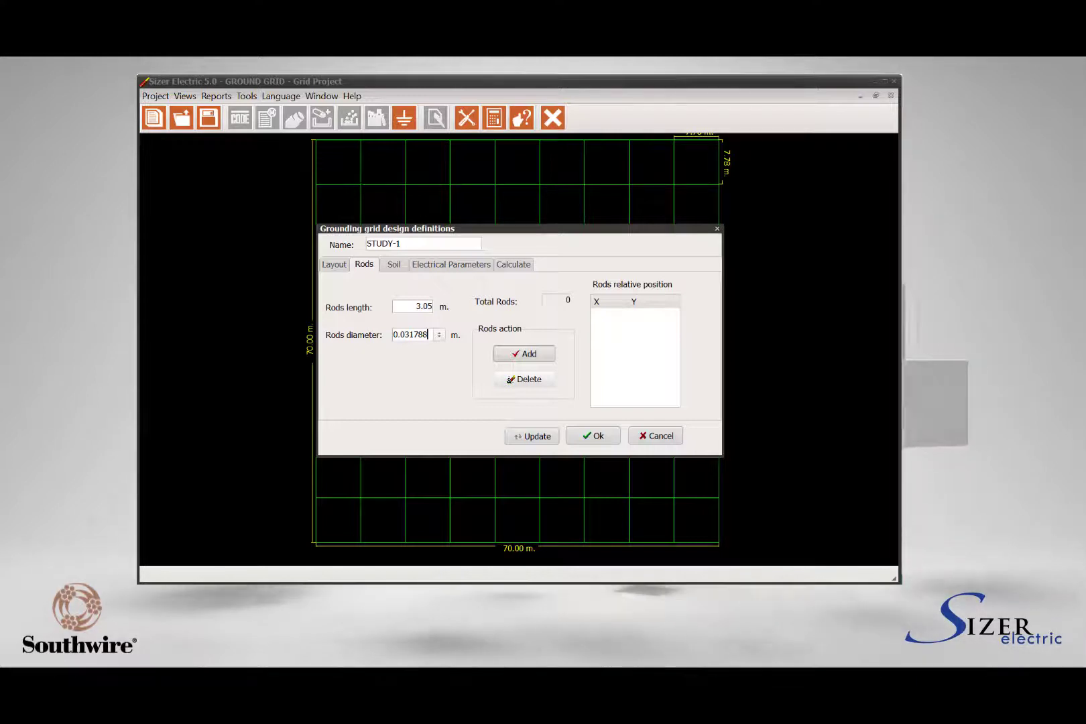
- Place rods at grid nodes near each corner, e.g. (0,8), (1,9), (8,8), (9,1), until Total Rods reads 18
left_click(360, 183)
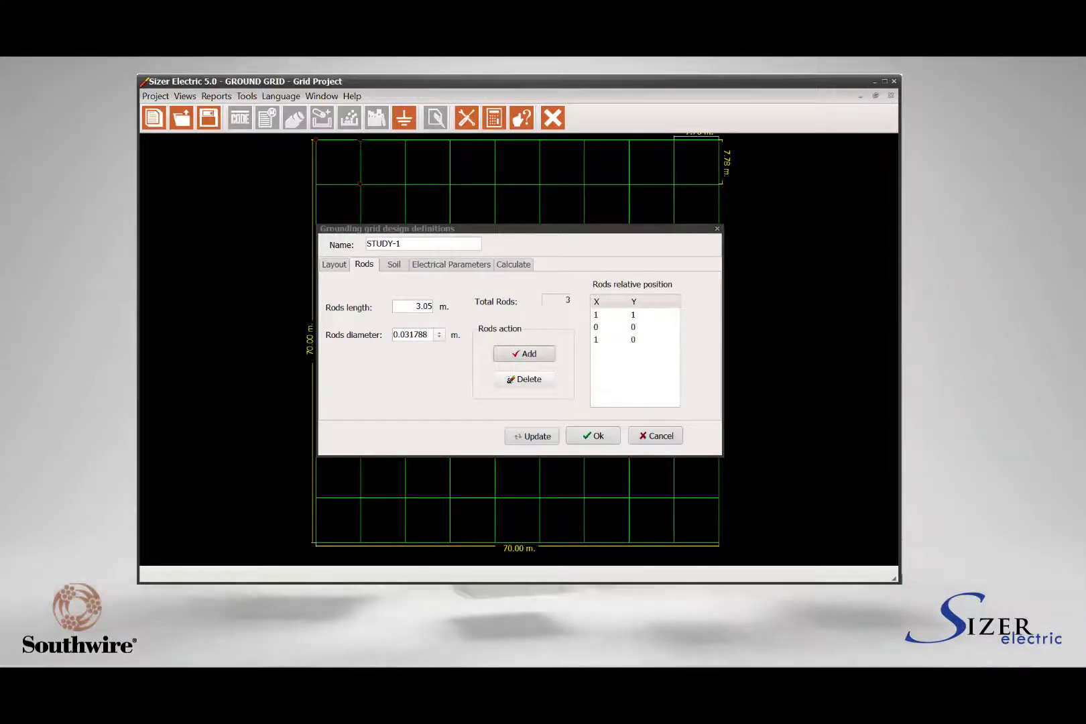
left_click(316, 183)
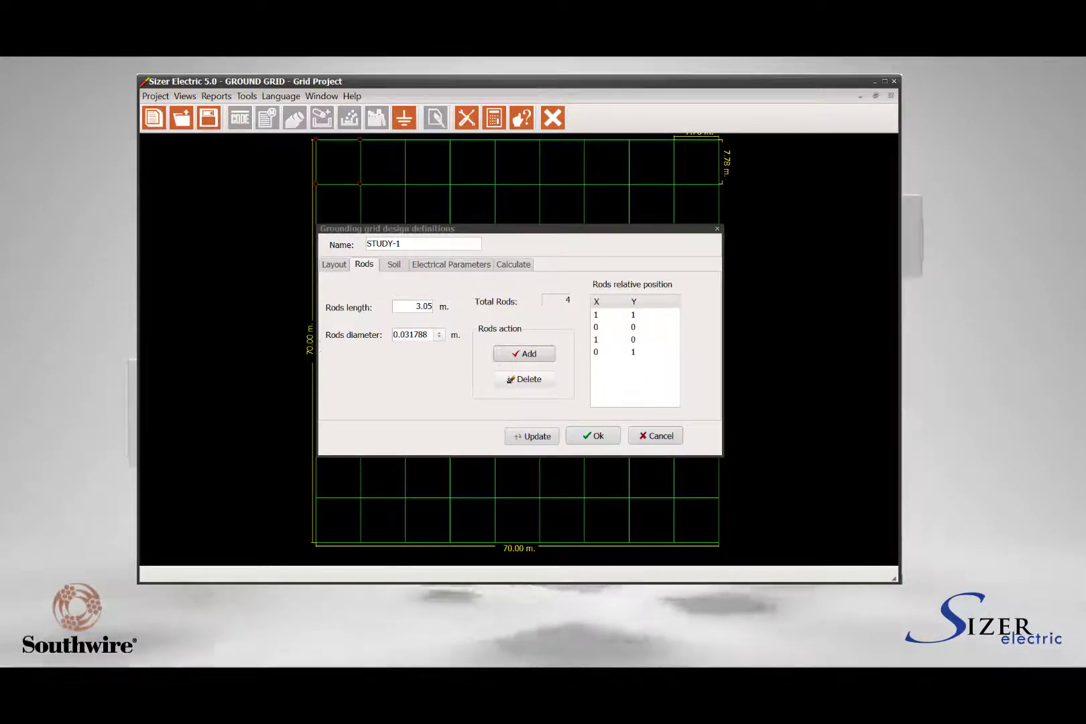
left_click(316, 497)
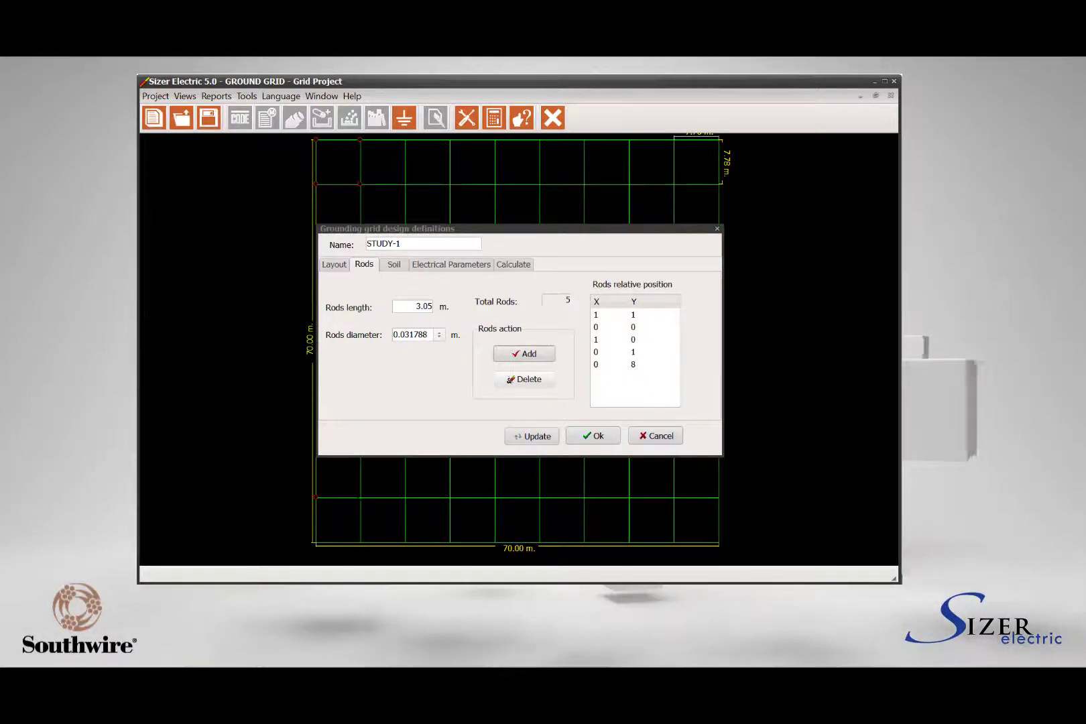
left_click(360, 497)
left_click(360, 542)
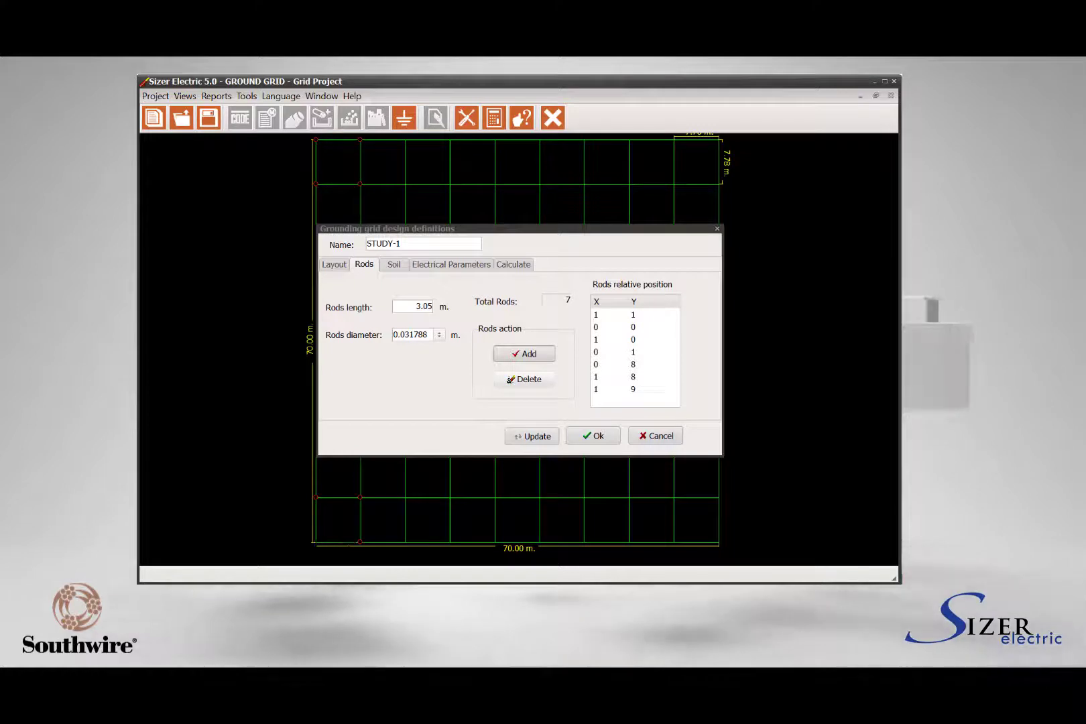
left_click(316, 541)
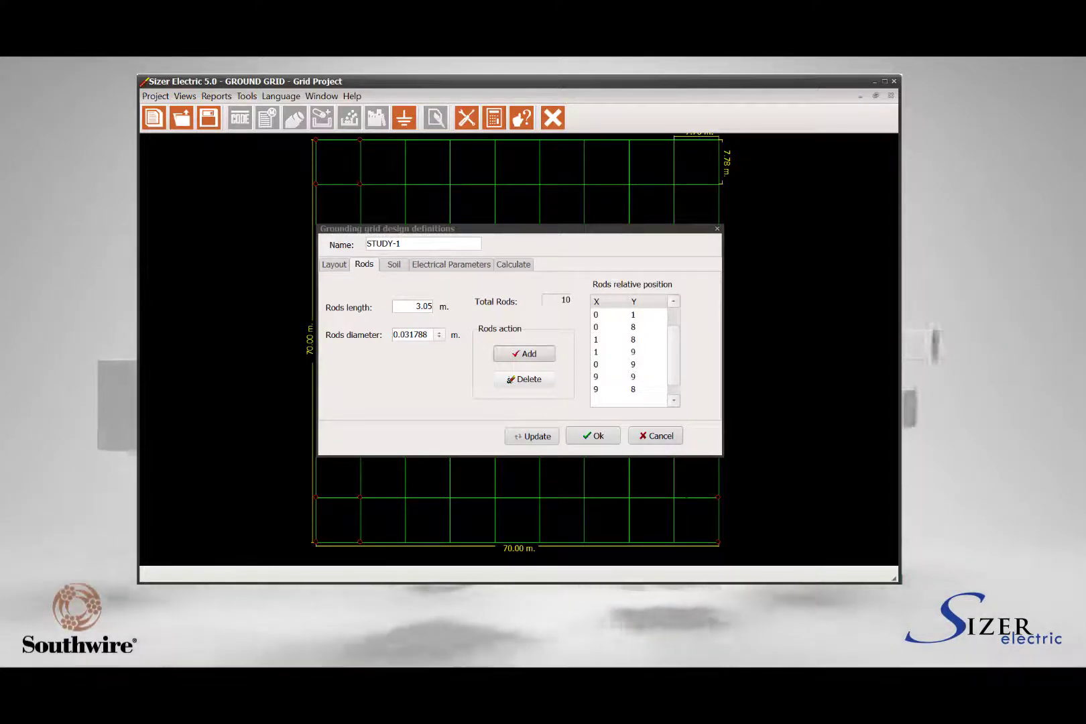
left_click(673, 497)
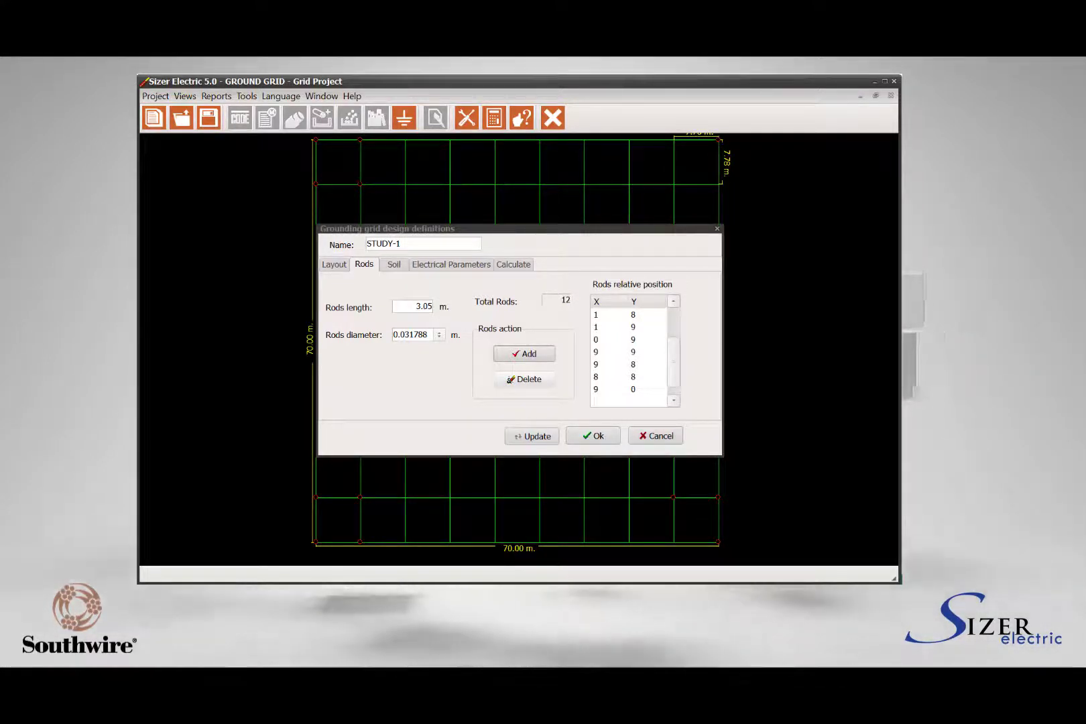
left_click(718, 183)
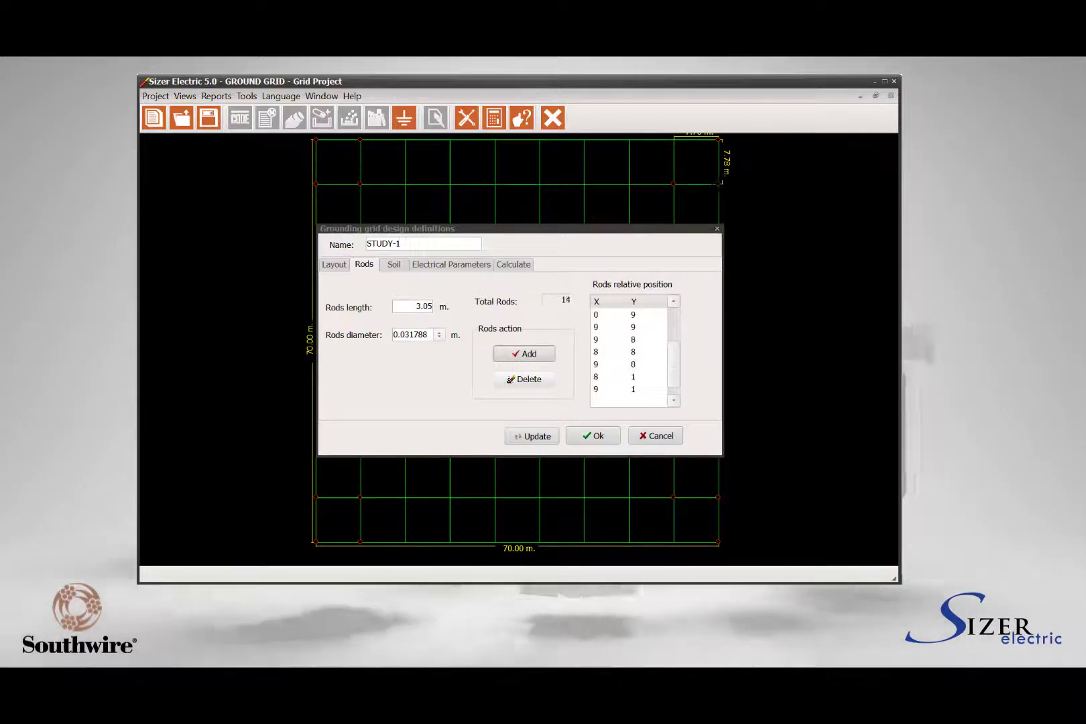
left_click(673, 139)
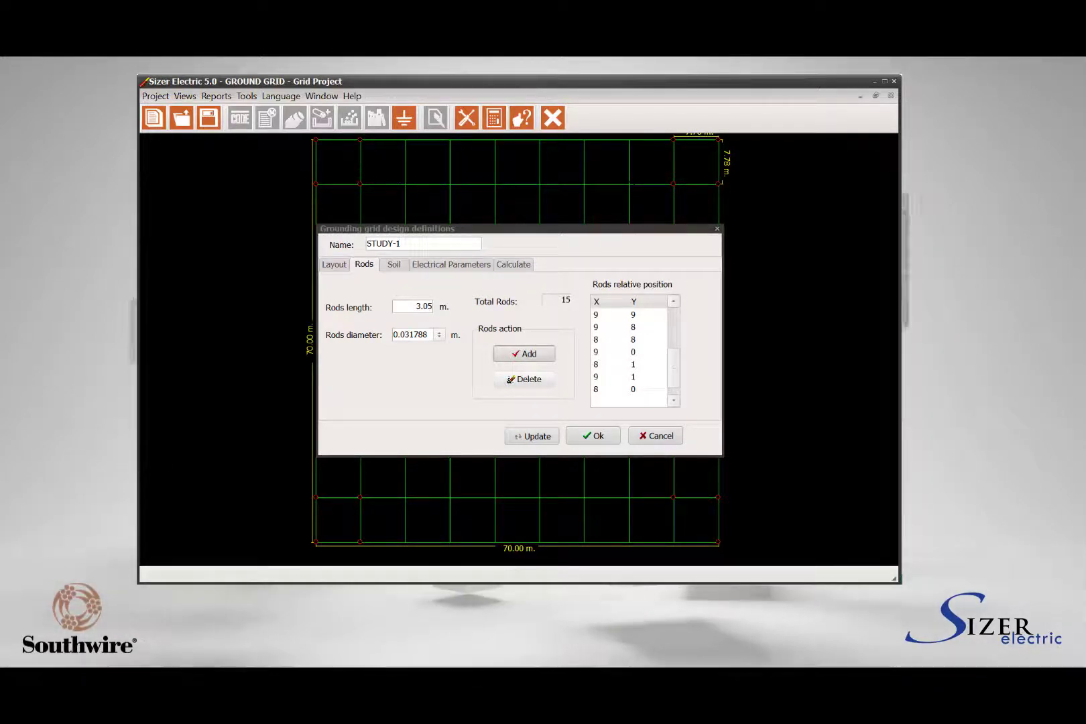
left_click(629, 183)
left_click(584, 183)
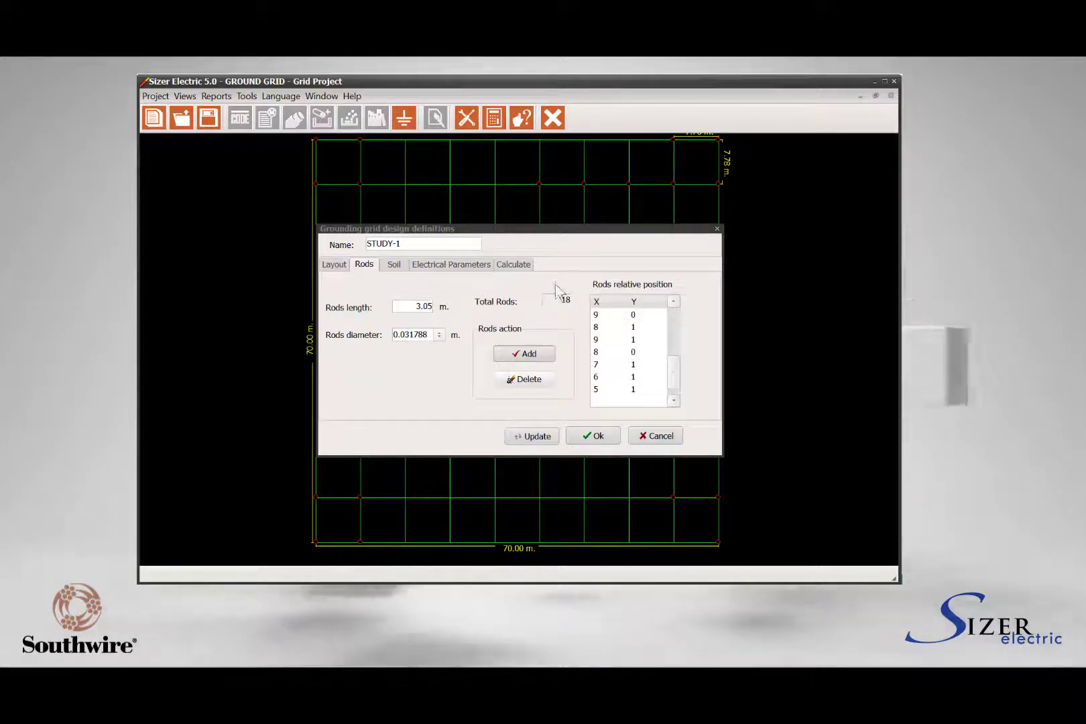
- Delete the rods at nodes (5,1), (6,1), (7,1) and (8,1), leaving 14 rods
left_click(534, 381)
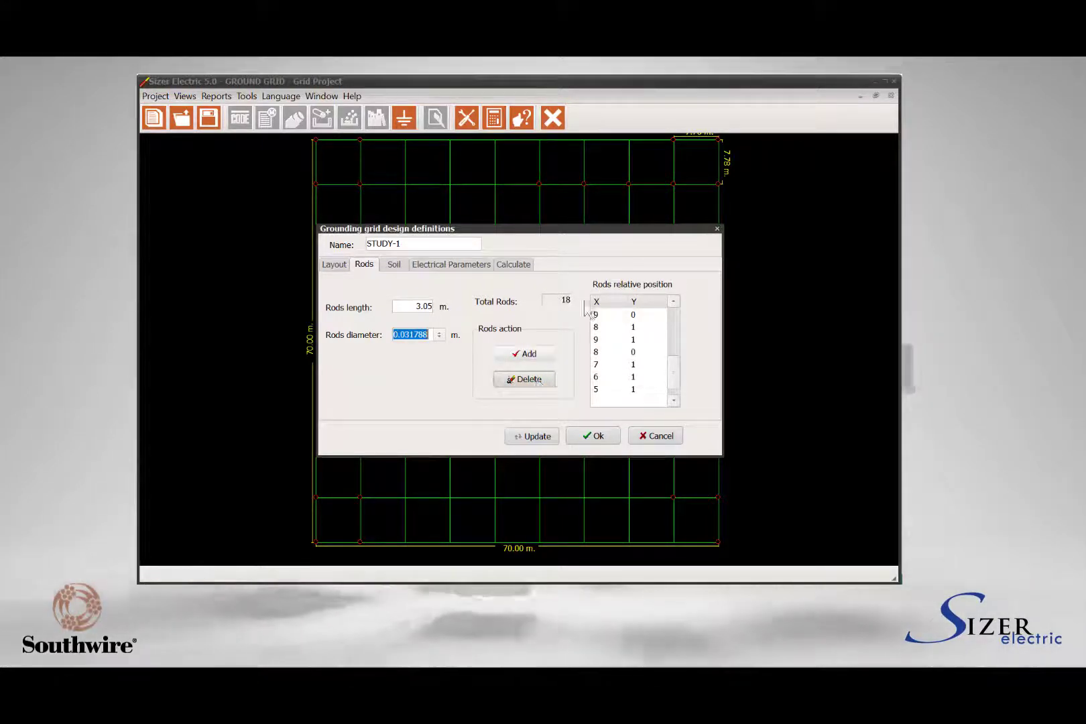
left_click(540, 183)
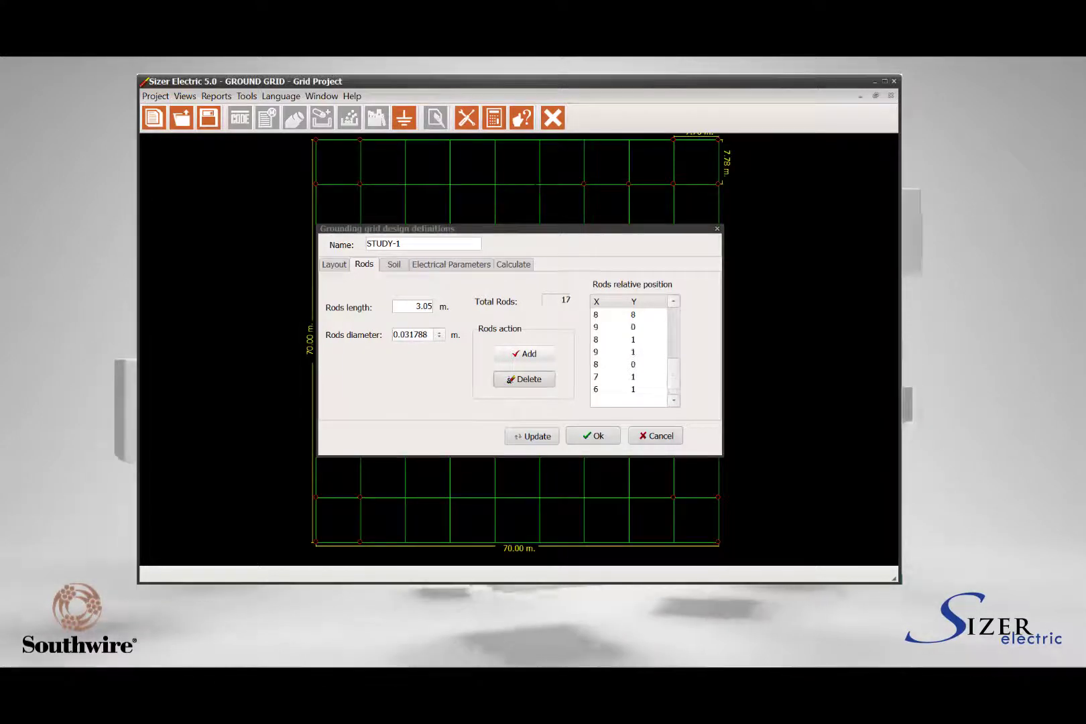
left_click(584, 183)
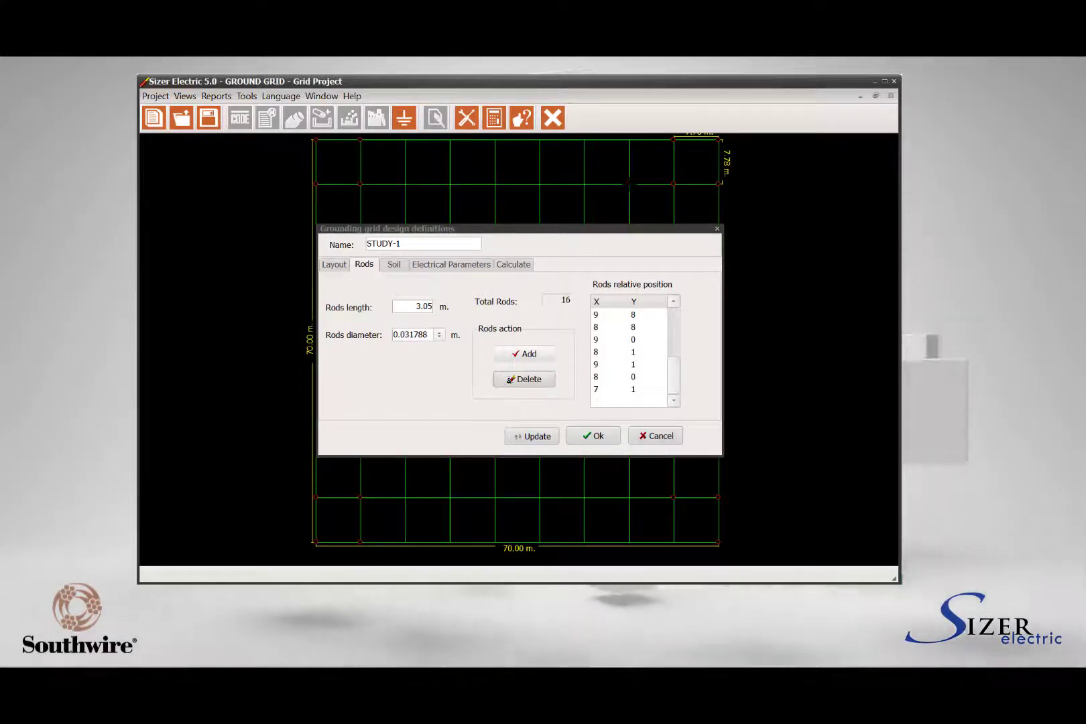
left_click(628, 183)
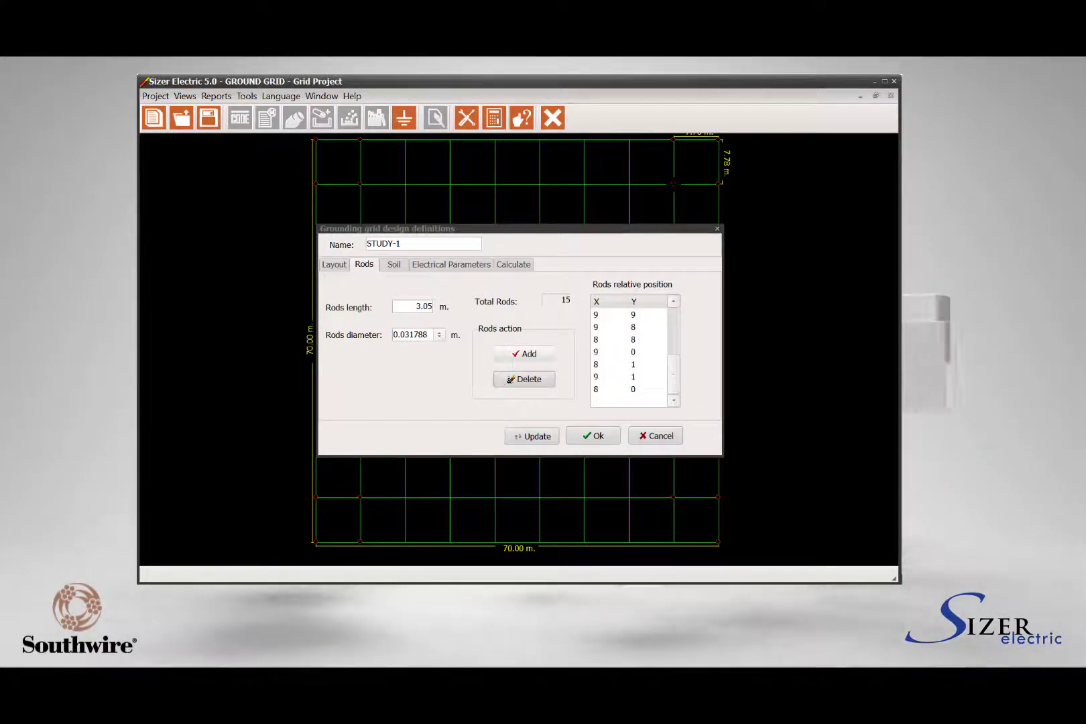
left_click(674, 183)
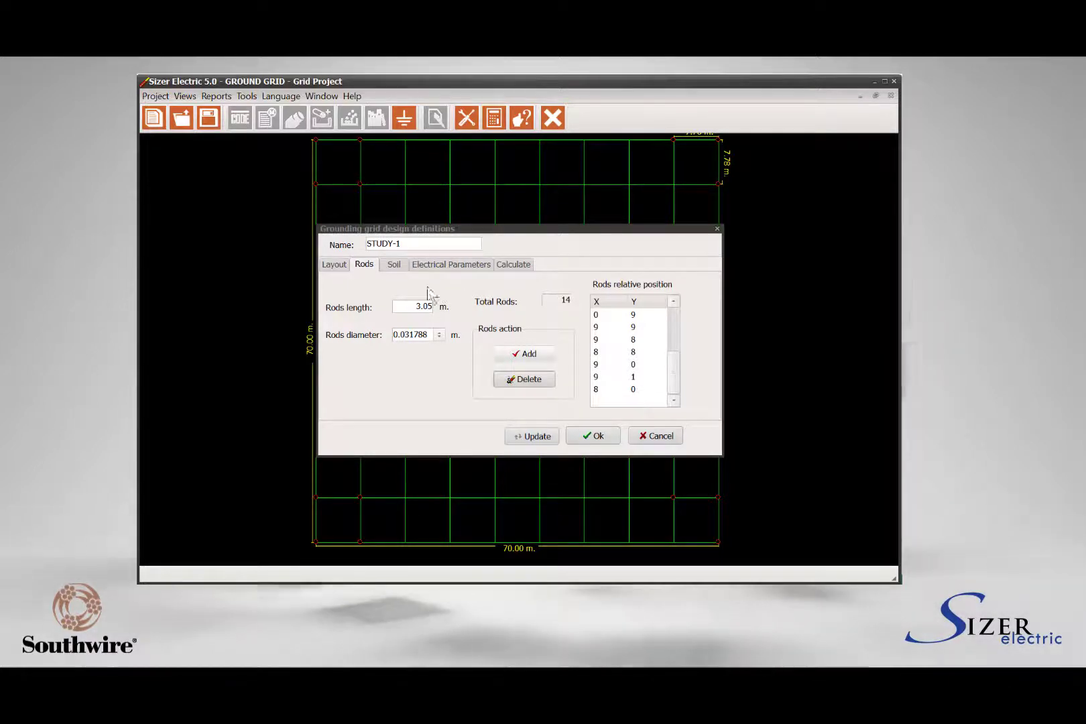
left_click(395, 266)
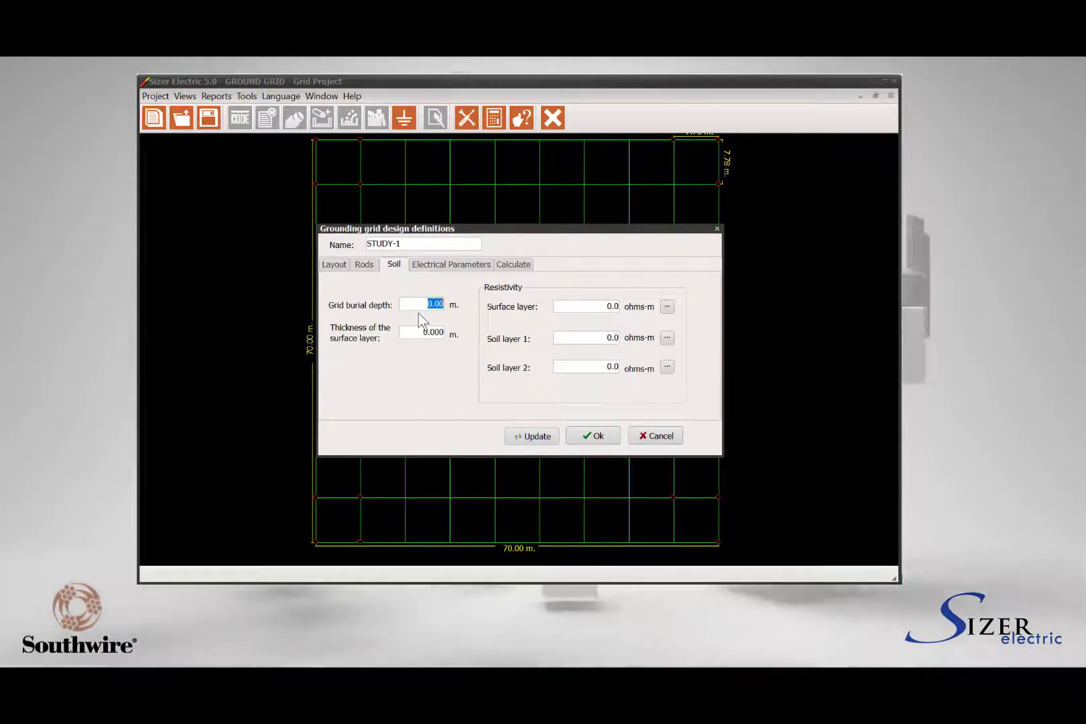
- Enter 0.6 m burial depth and 5000 ohm-m surface layer resistivity
type(".6")
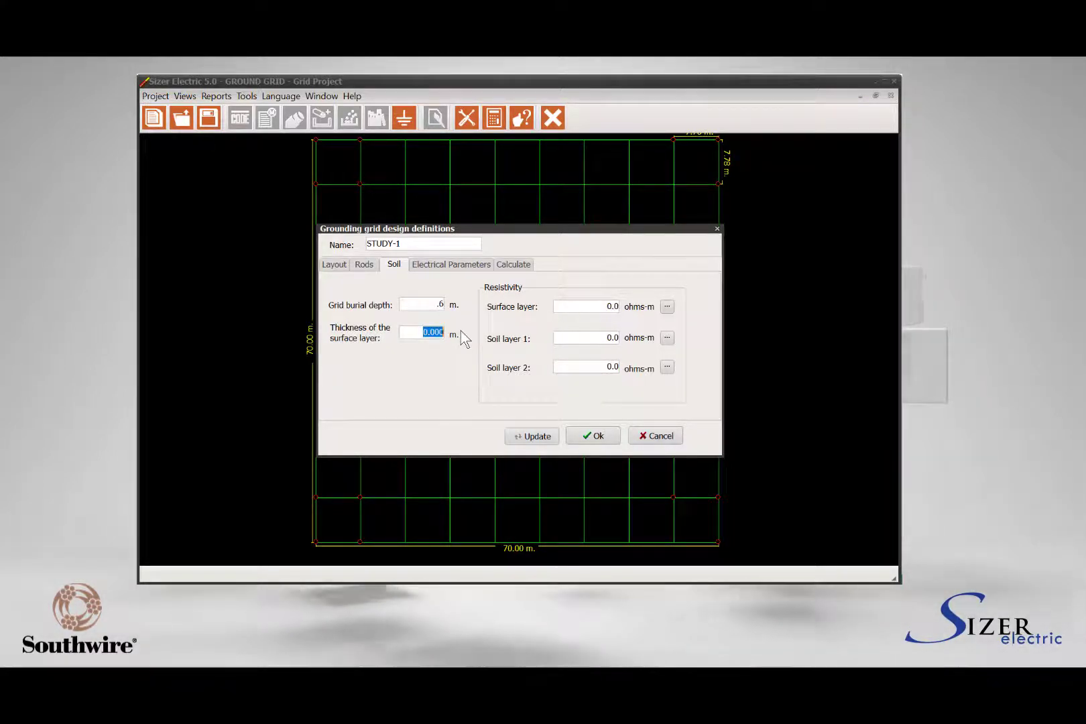
type(".15")
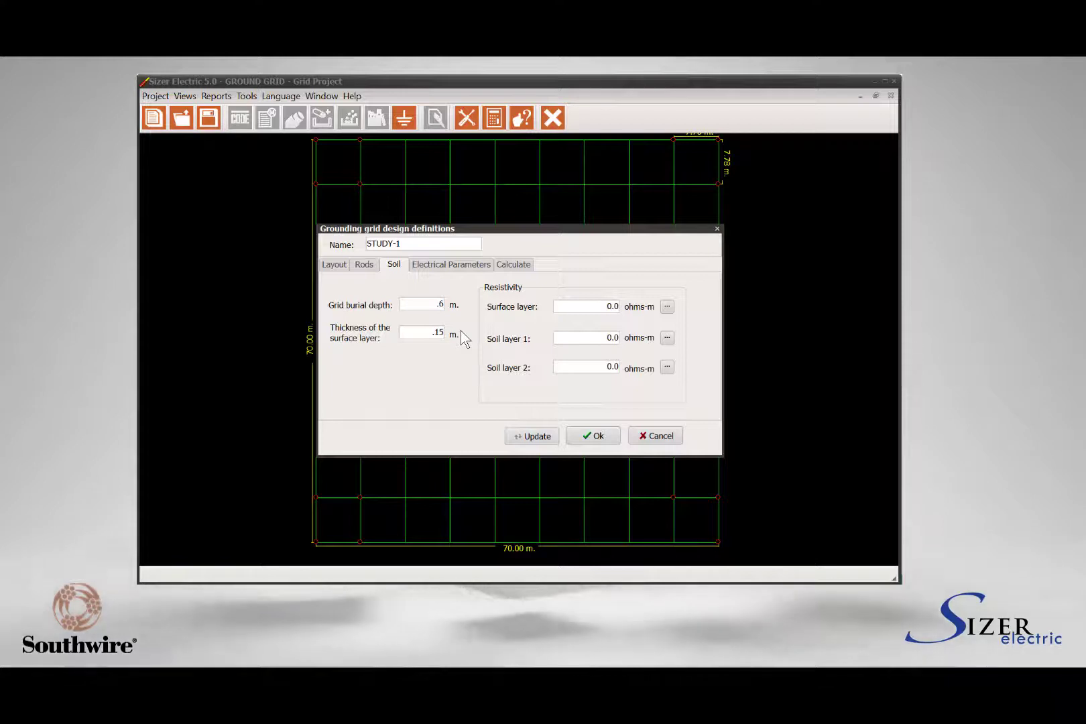
left_click(599, 306)
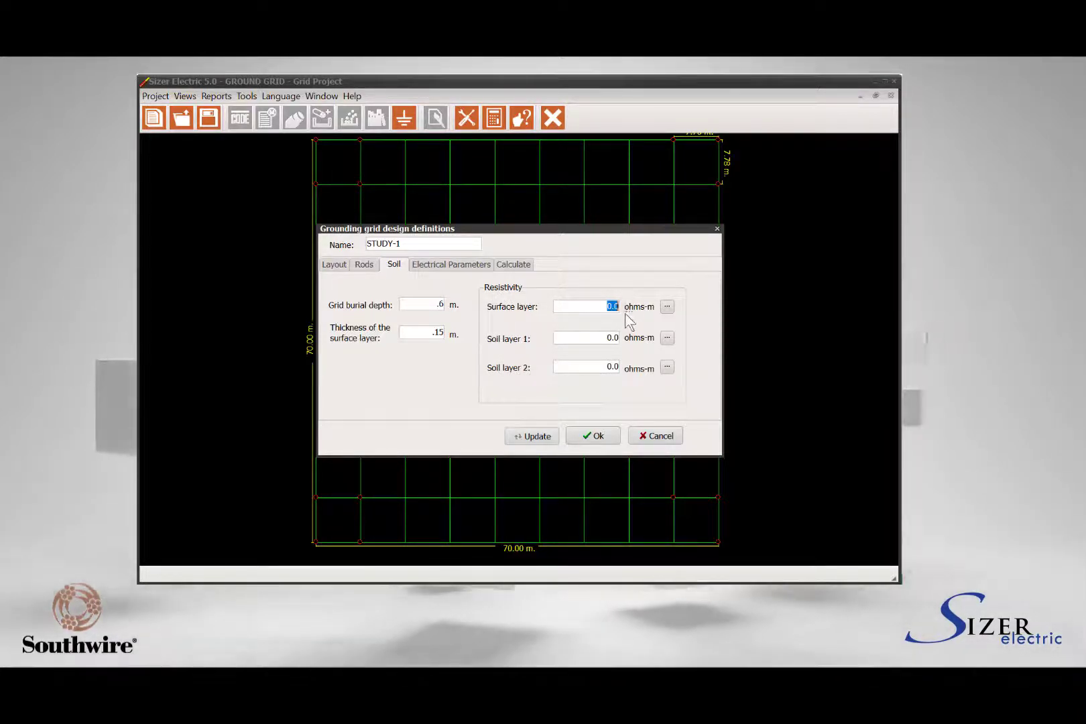
type("5000")
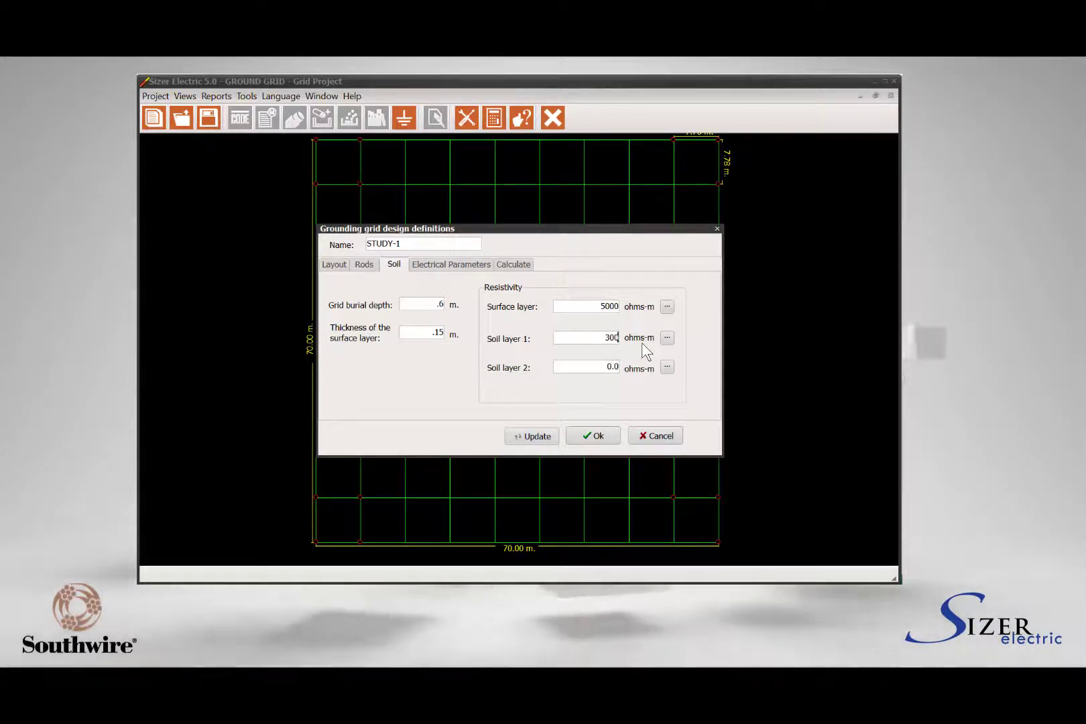
- Set the soil layer resistivities to 300 ohm-m, reselecting the layer 2 value
double_click(612, 367)
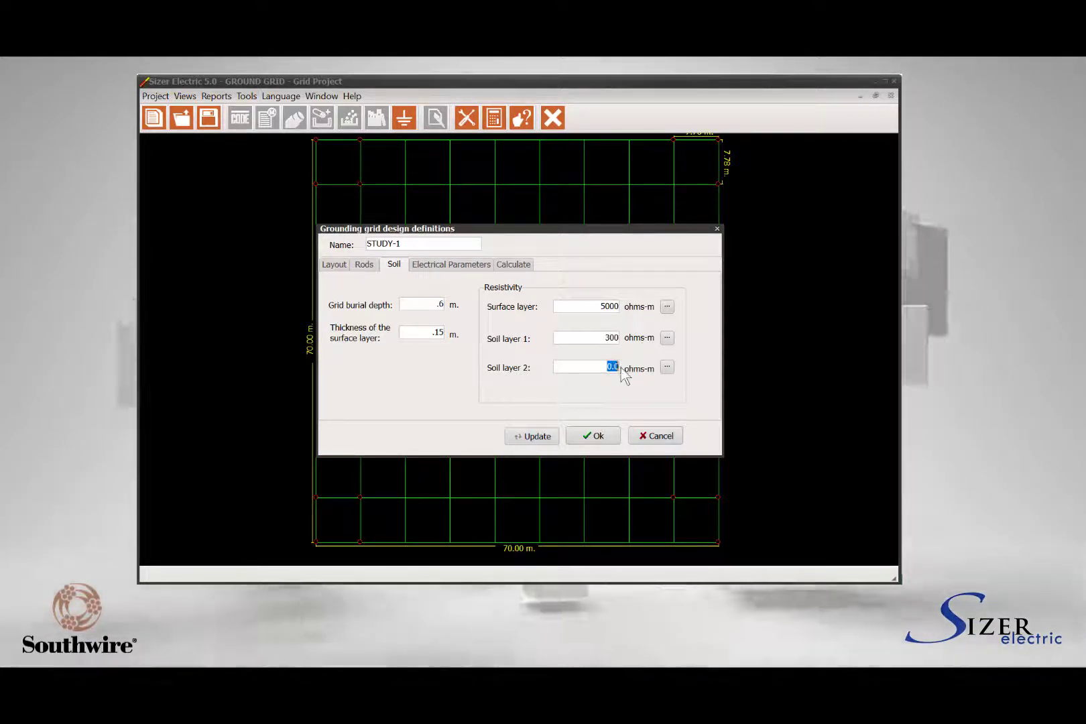
type("300")
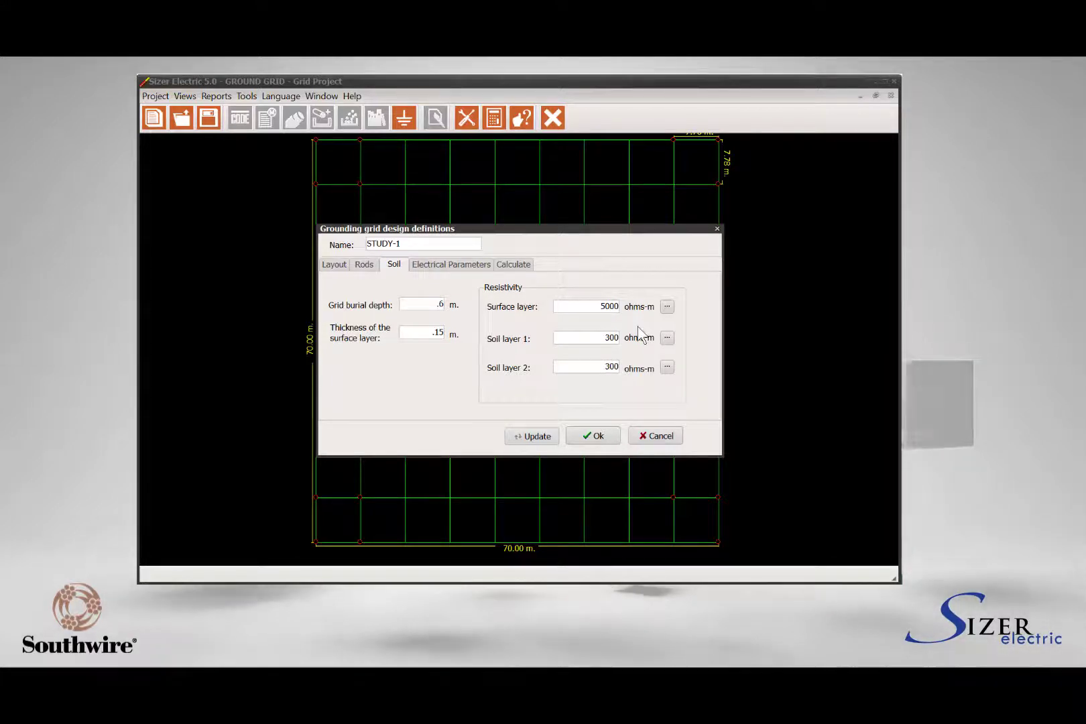
double_click(601, 367)
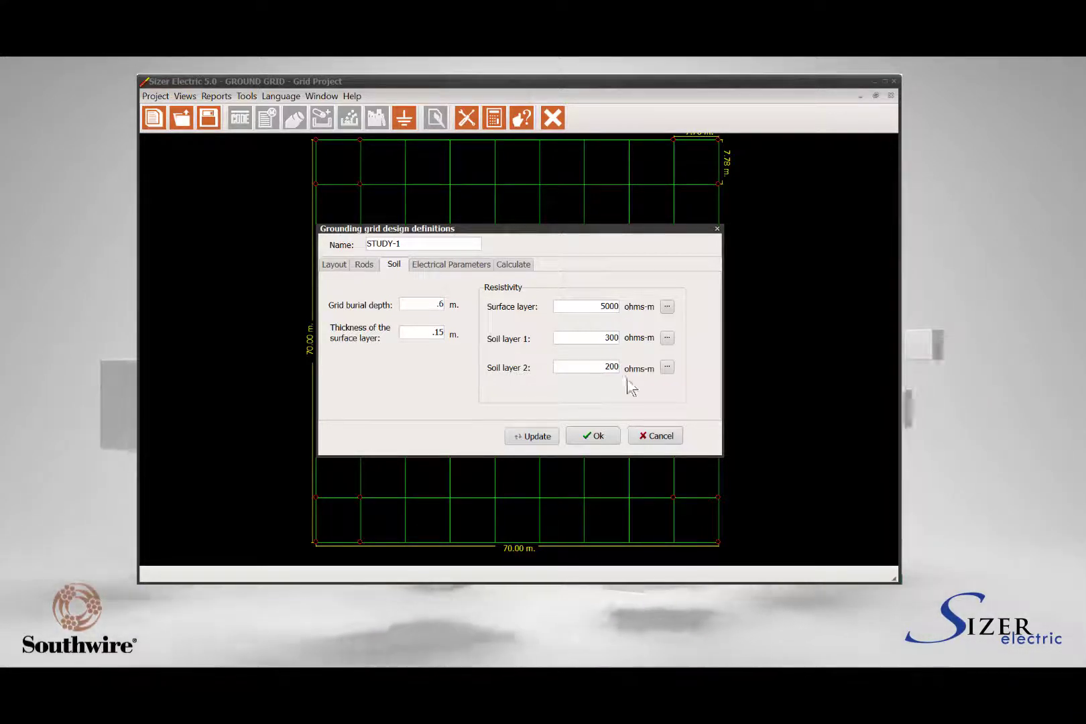
double_click(611, 366)
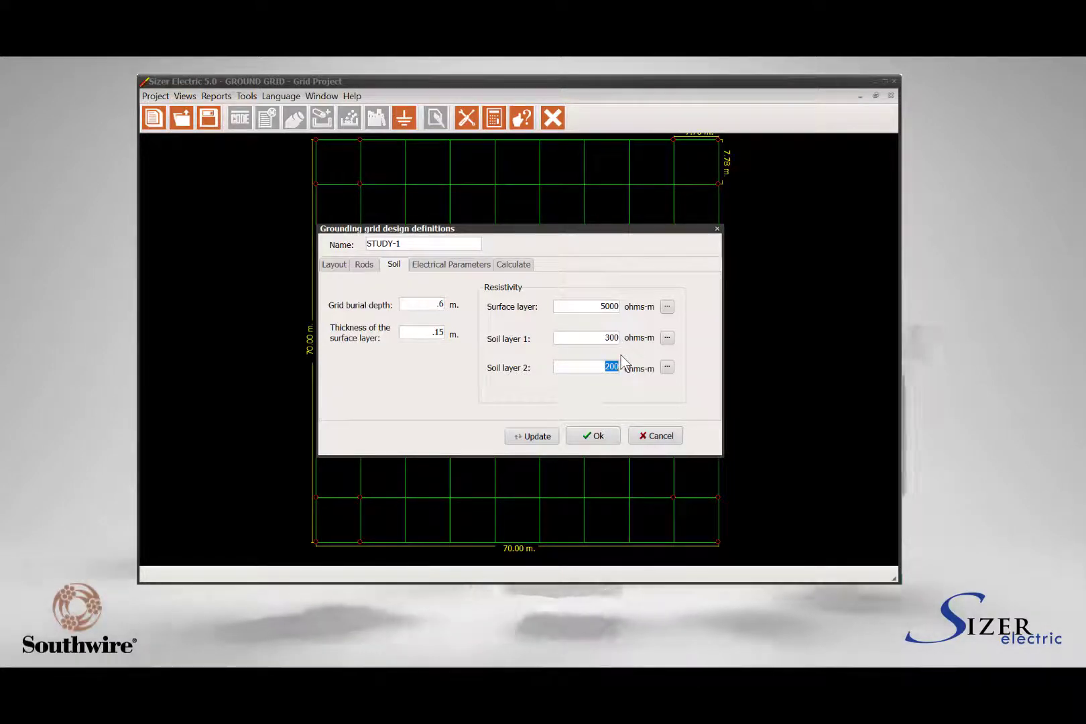
left_click(612, 366)
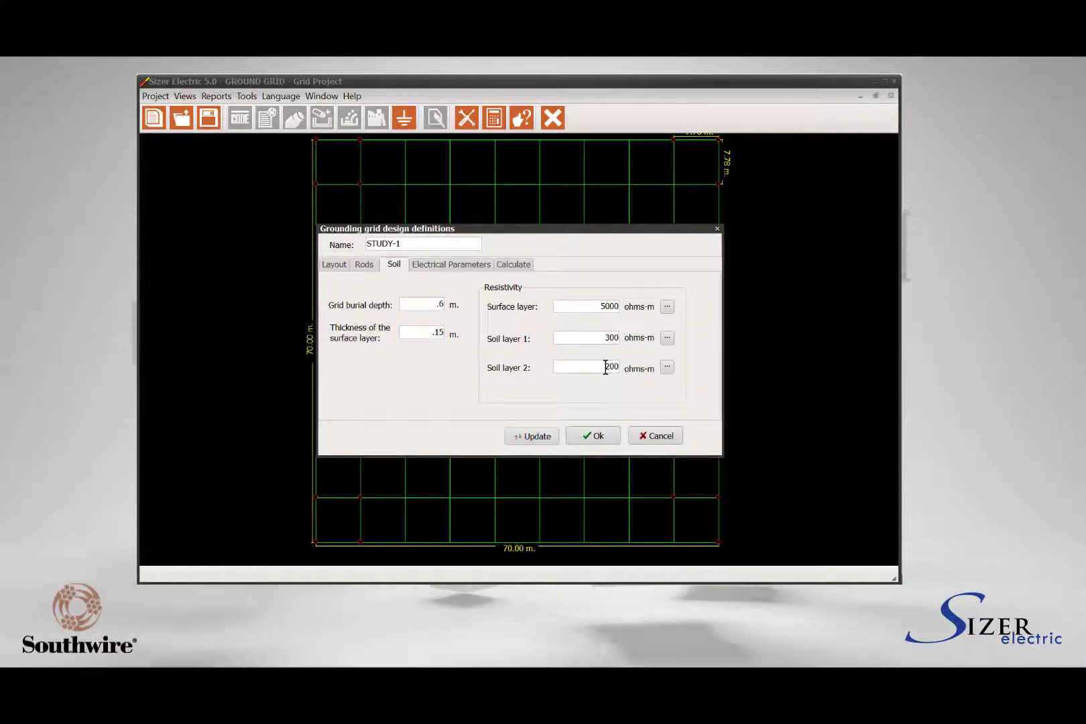
double_click(607, 367)
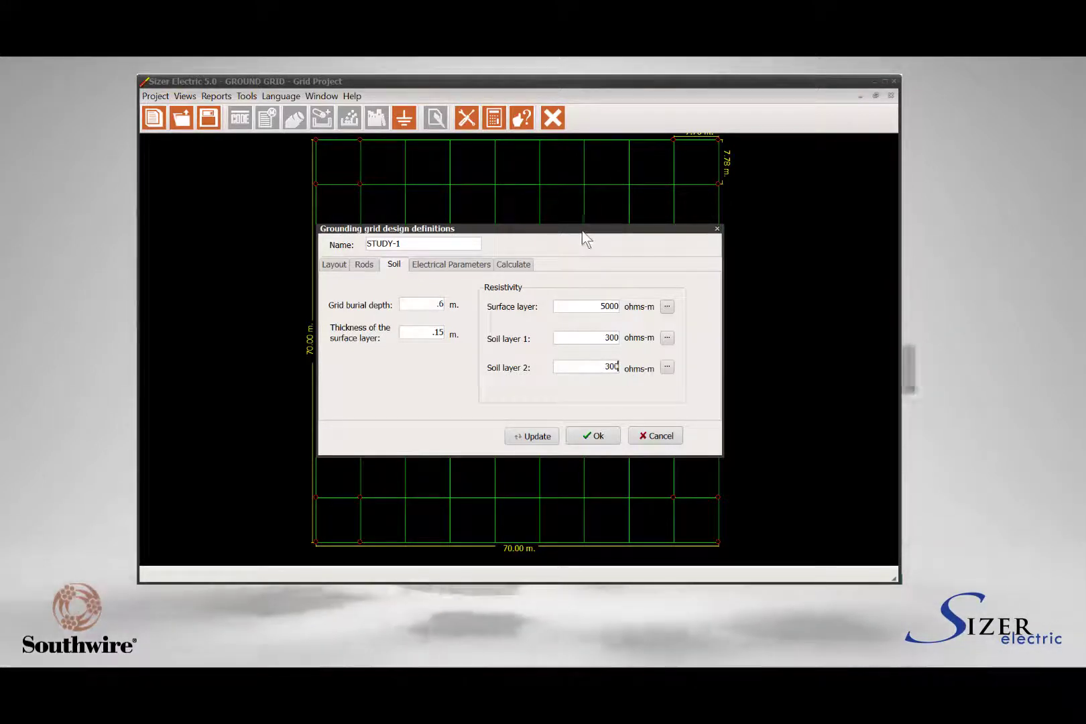
left_click_drag(581, 231, 578, 175)
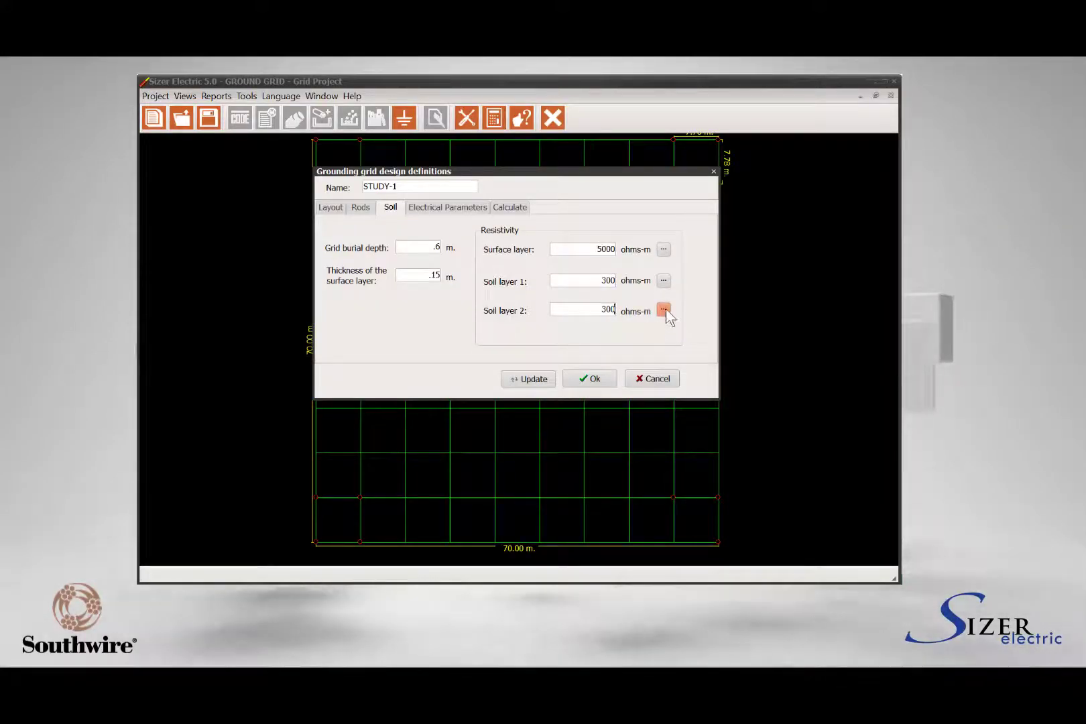
left_click(666, 307)
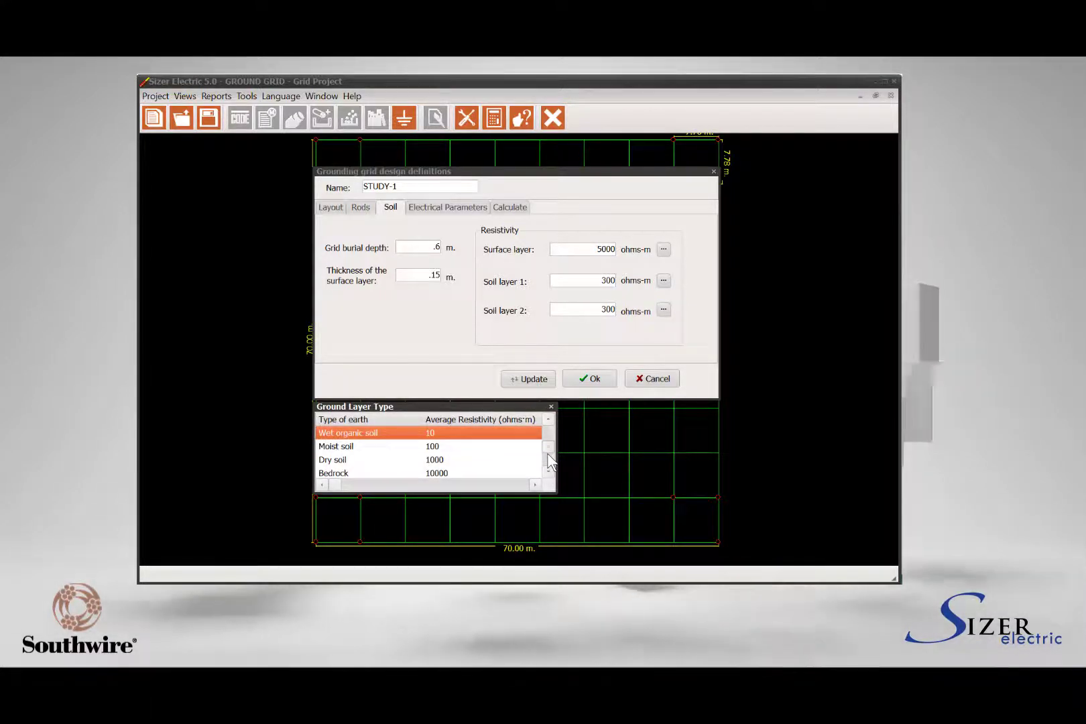
scroll(549, 461, "down", 1)
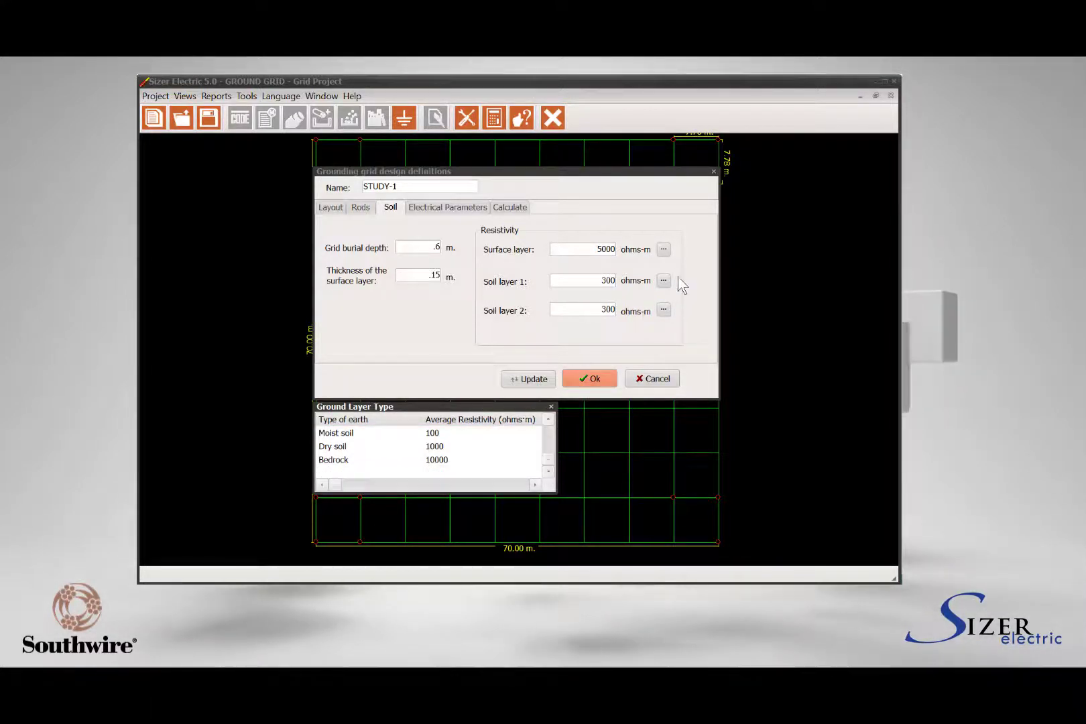
left_click(551, 407)
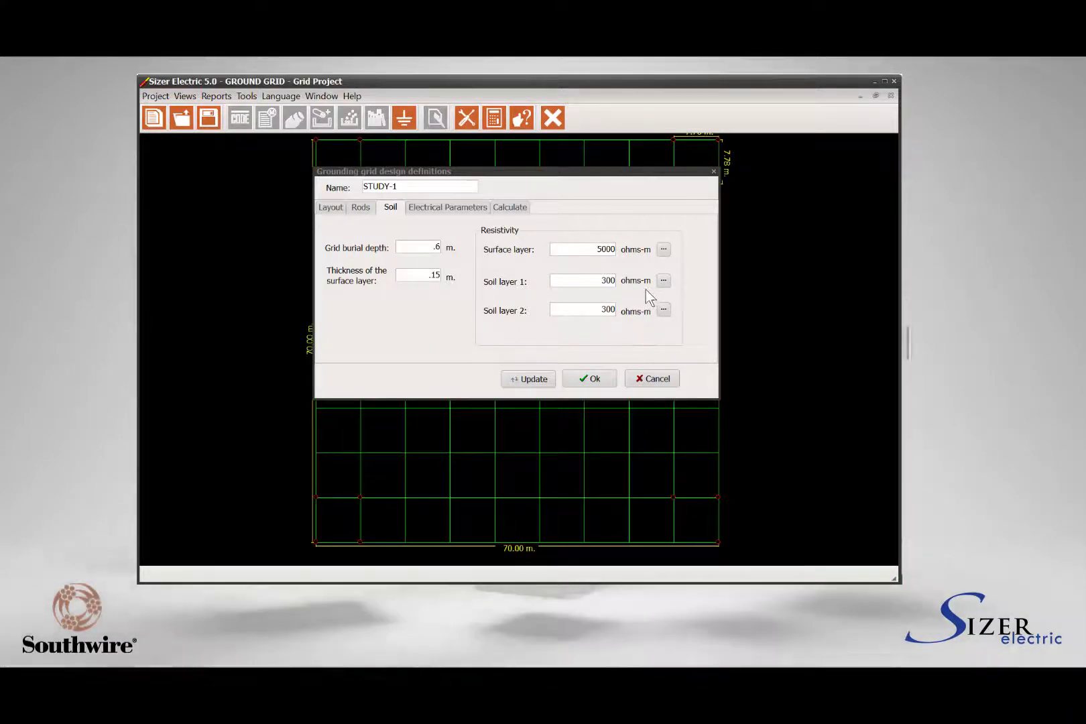
- On Electrical Parameters, set maximum resistance to 5 ohms and fault current to 3650 A
left_click(445, 209)
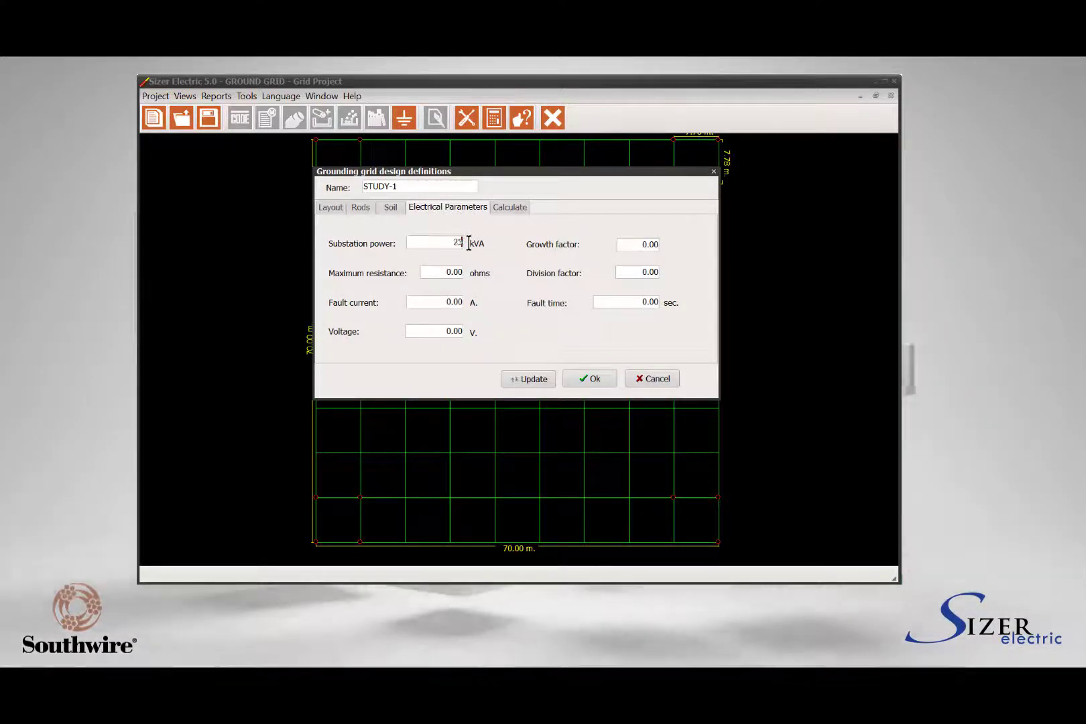
left_click(459, 272)
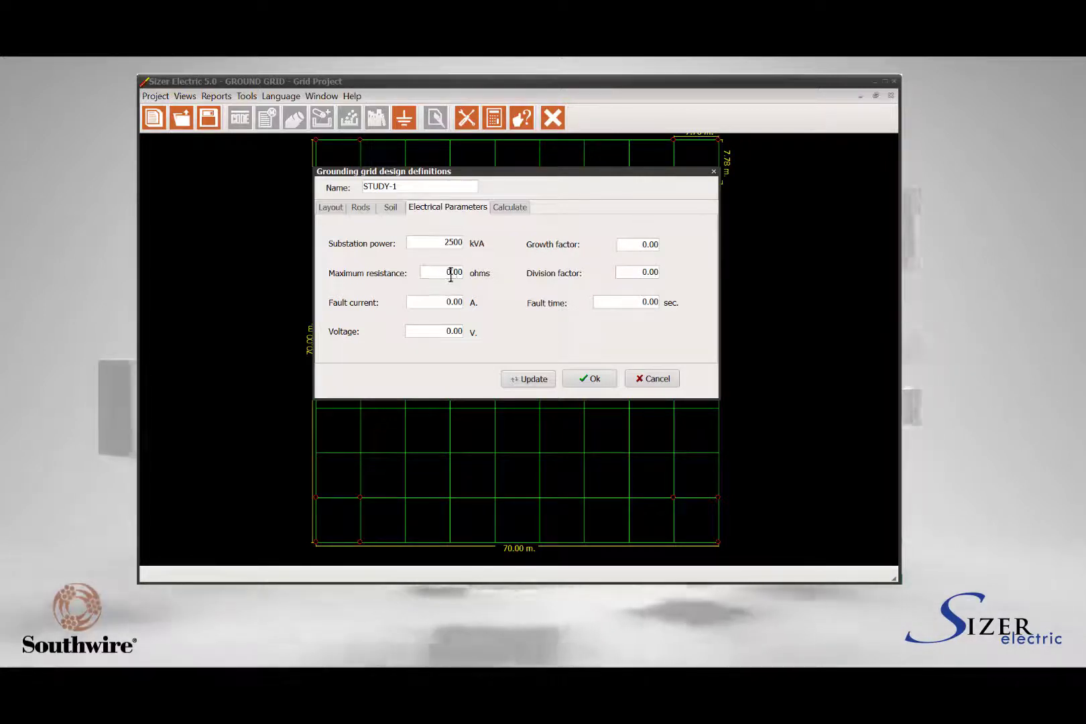
type("5")
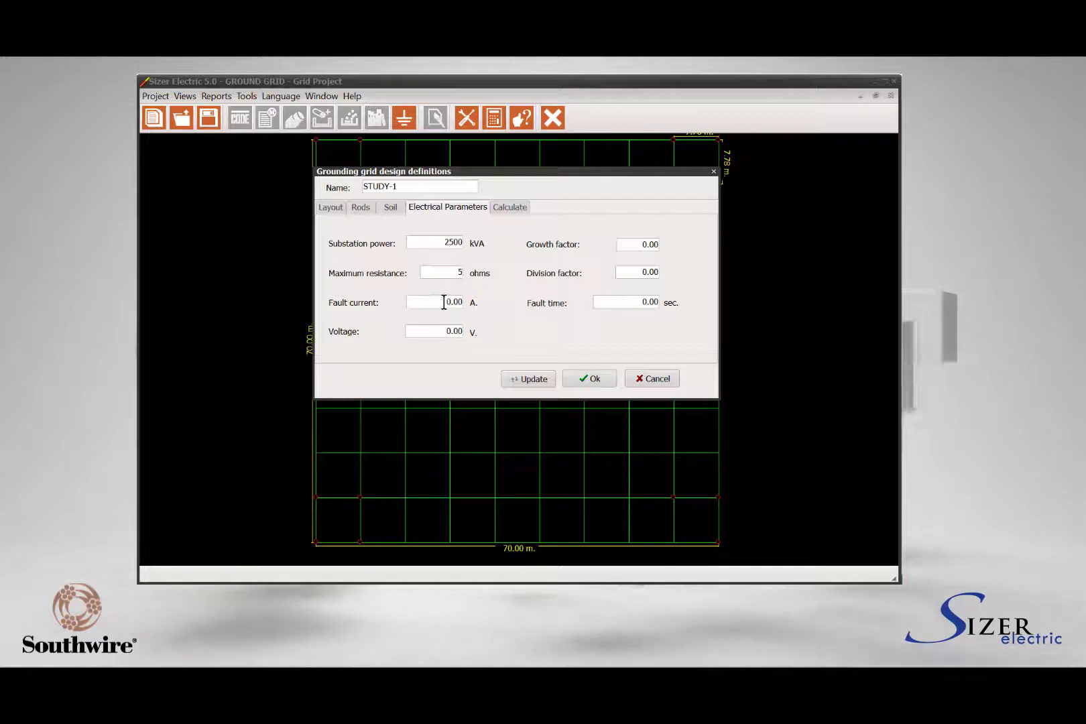
left_click_drag(443, 302, 467, 303)
type("3650")
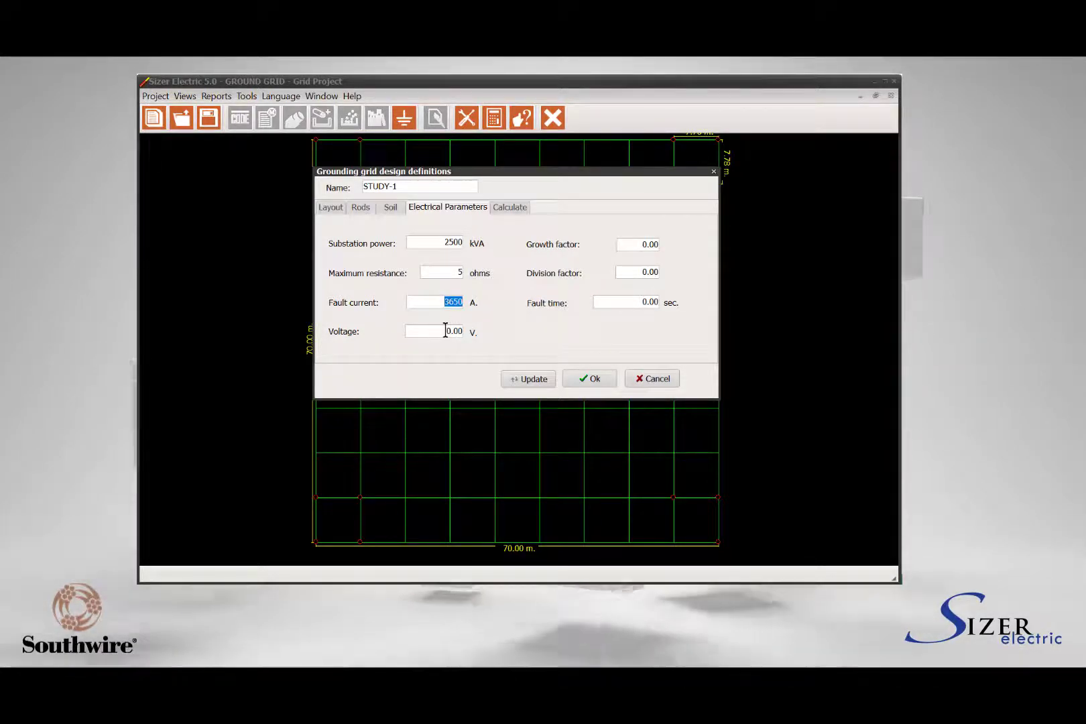
- Set voltage to 115000 V, division factor to .6 and fault time to .05 s
left_click_drag(445, 332, 471, 334)
type("115000")
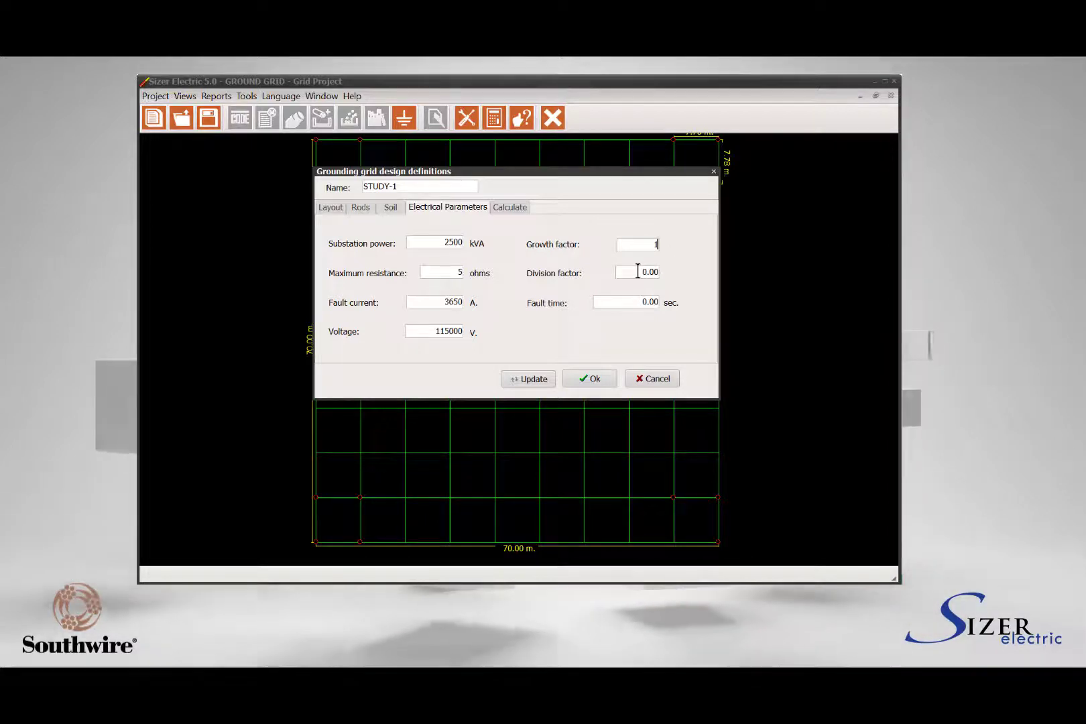
left_click_drag(640, 271, 664, 271)
type(".6")
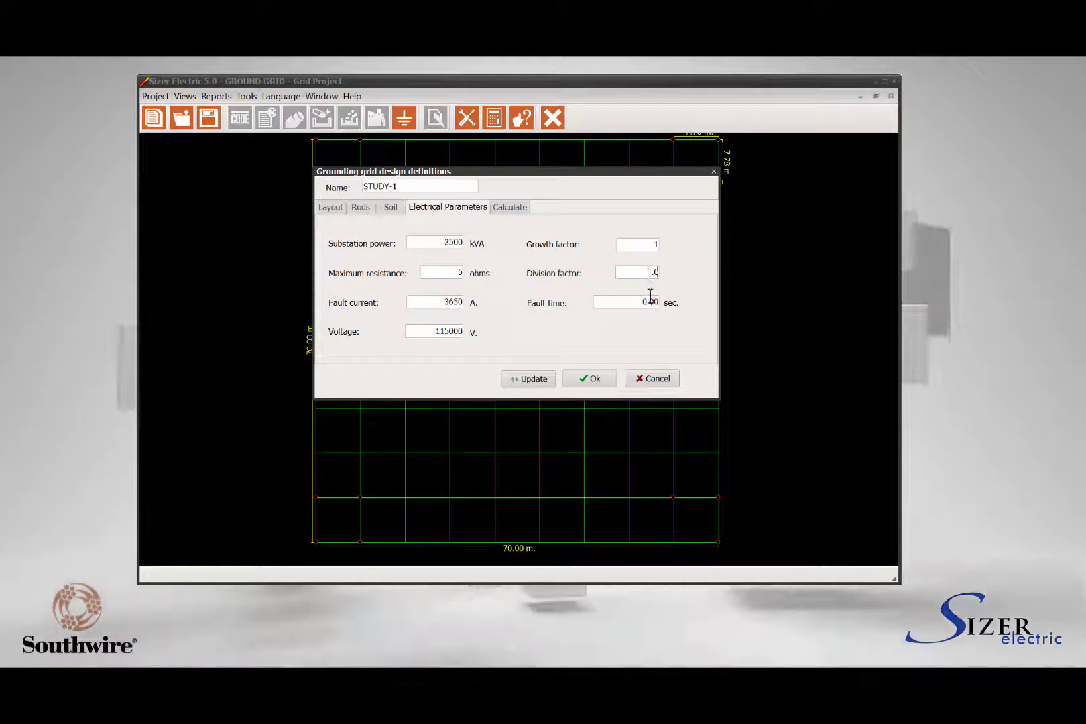
double_click(653, 301)
type(".0")
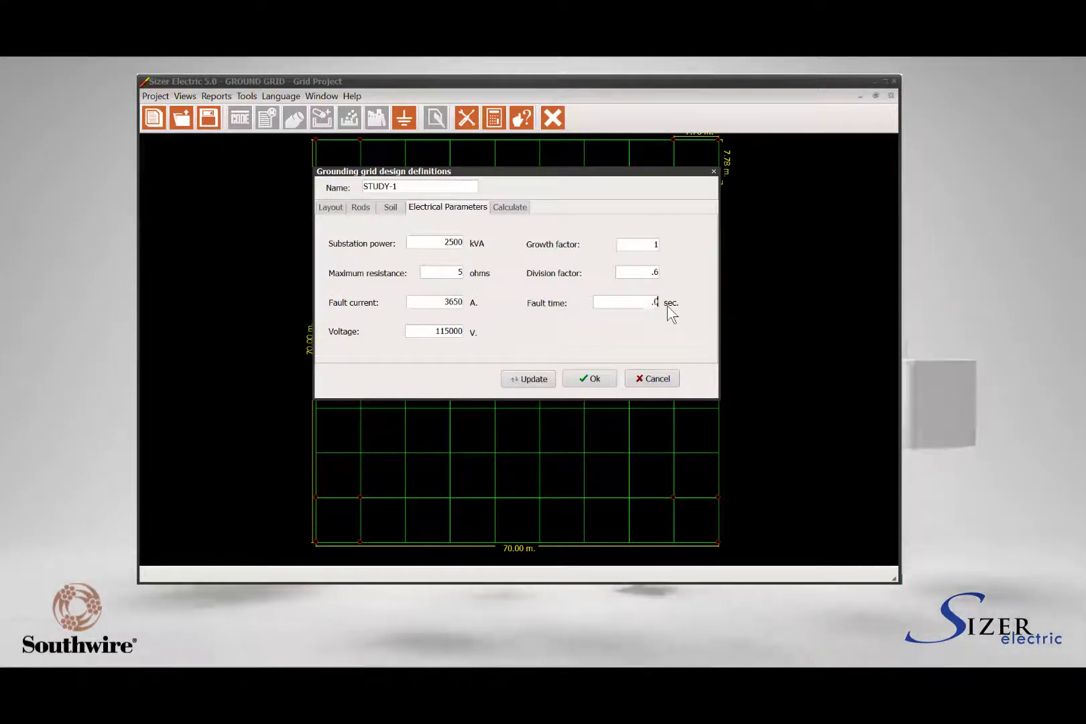
type("5")
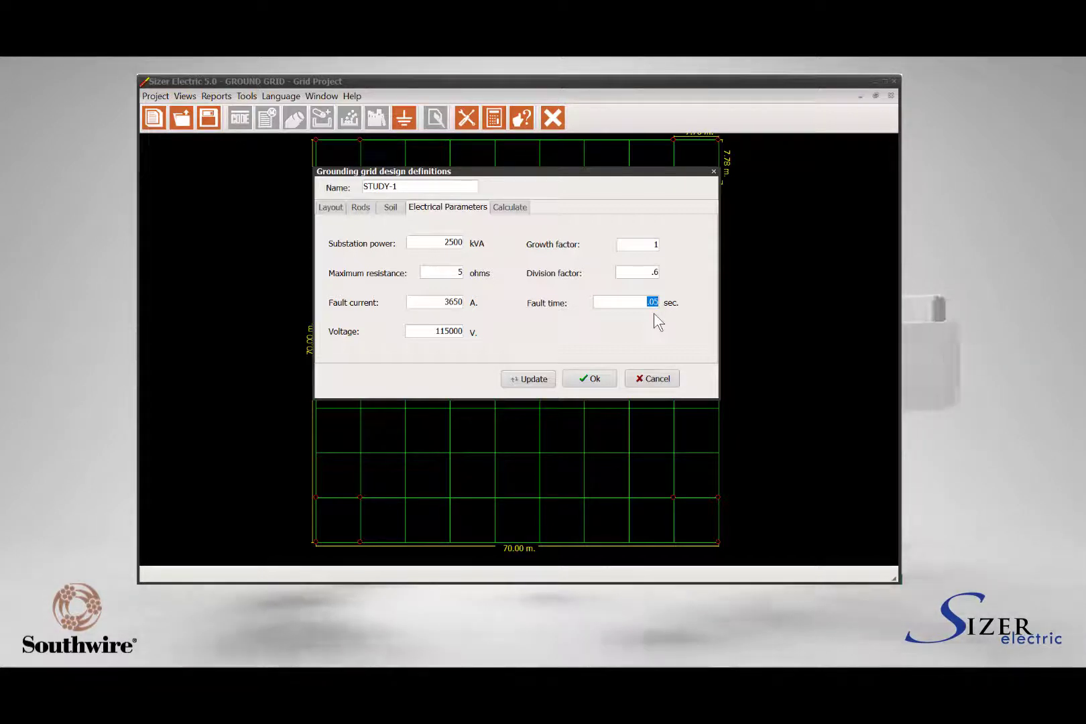
- Choose 70 kg tolerable voltages and calculate, giving a compliant 2.0892-ohm grid
left_click(511, 208)
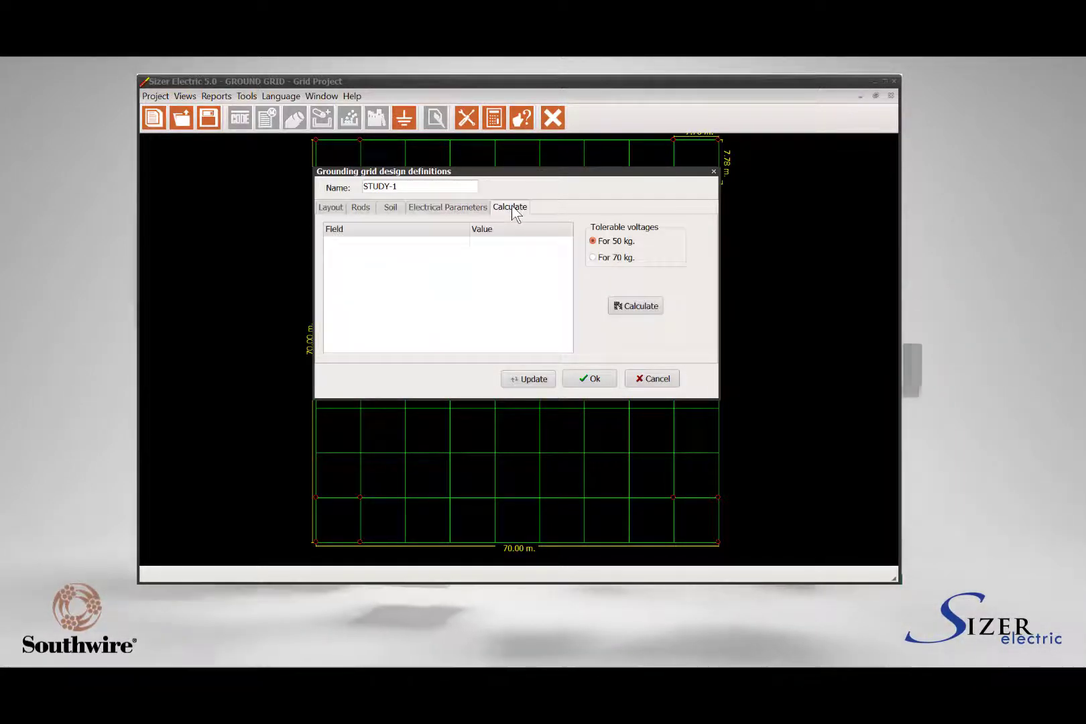
left_click(605, 258)
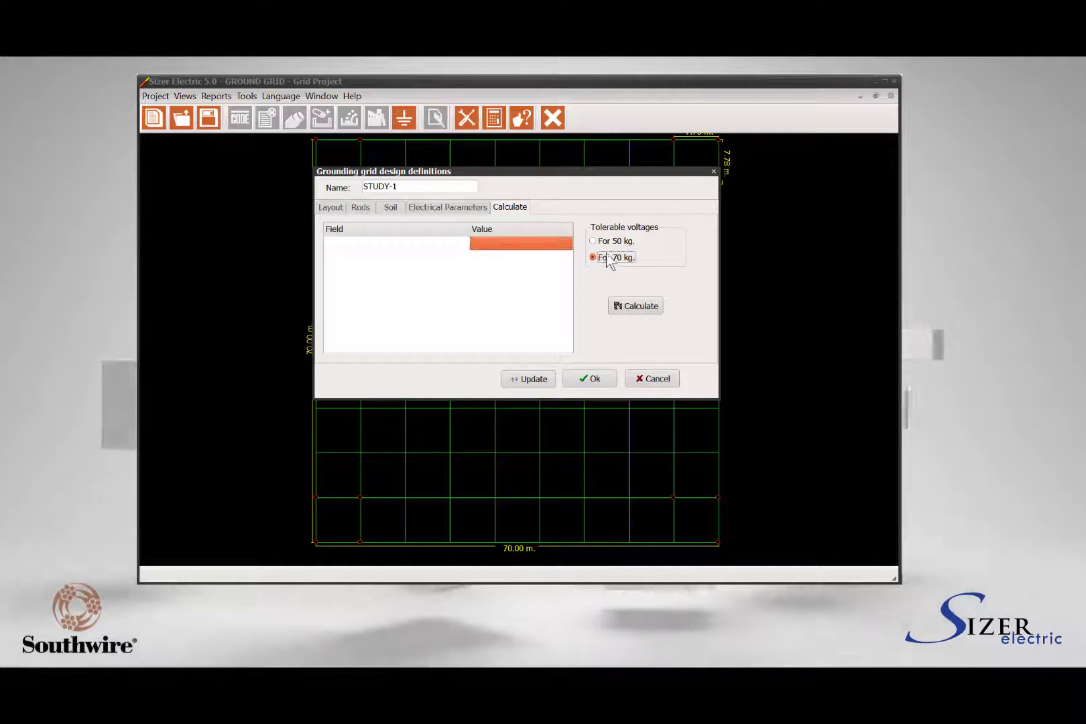
left_click(610, 243)
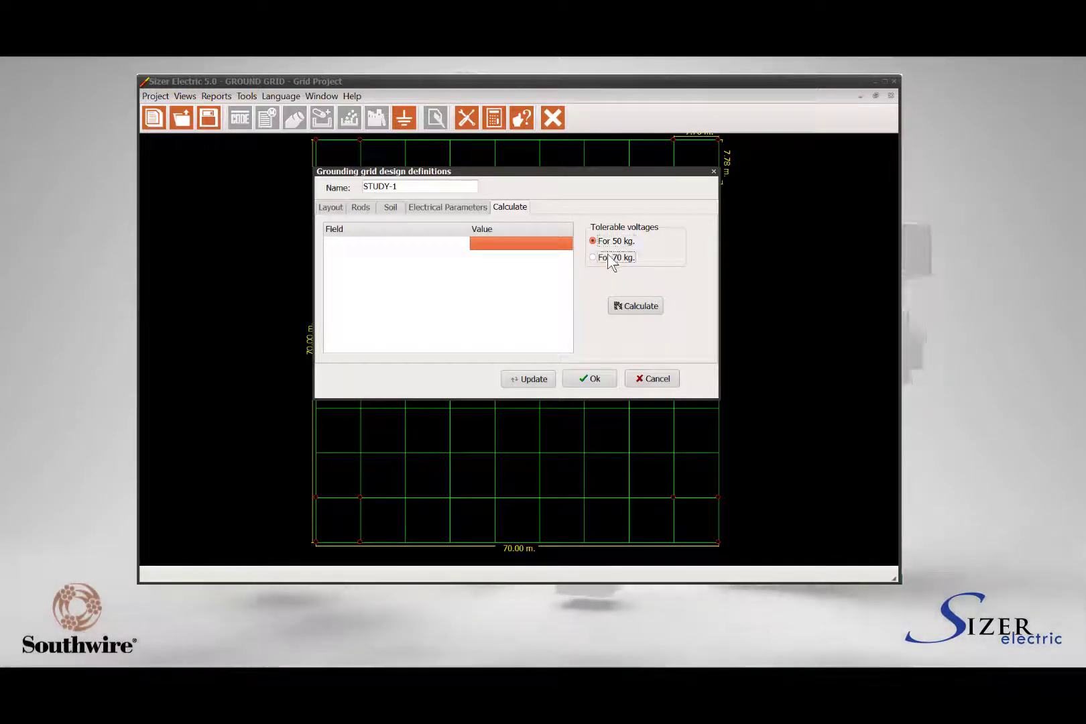
left_click(607, 256)
left_click(610, 241)
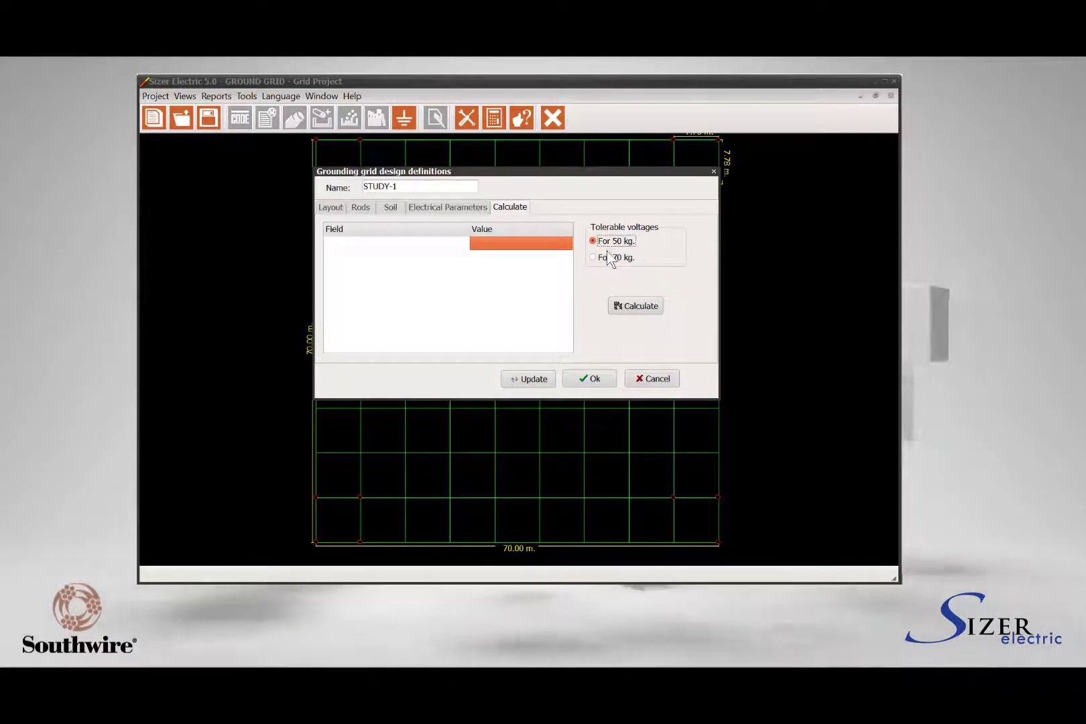
left_click(608, 258)
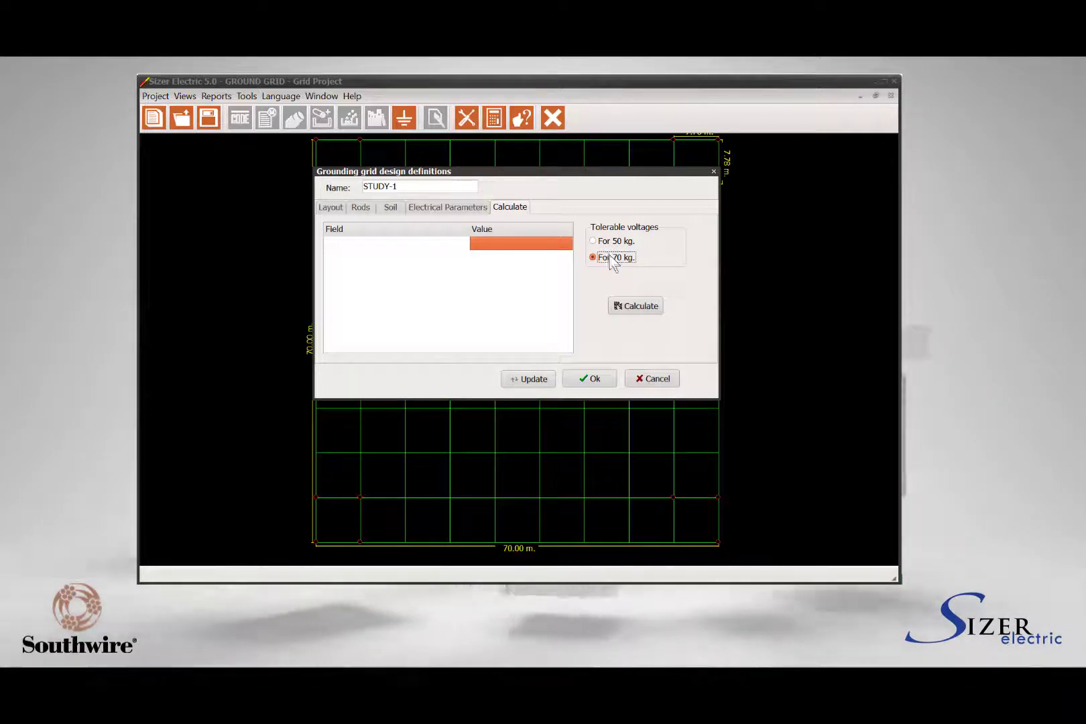
left_click(636, 306)
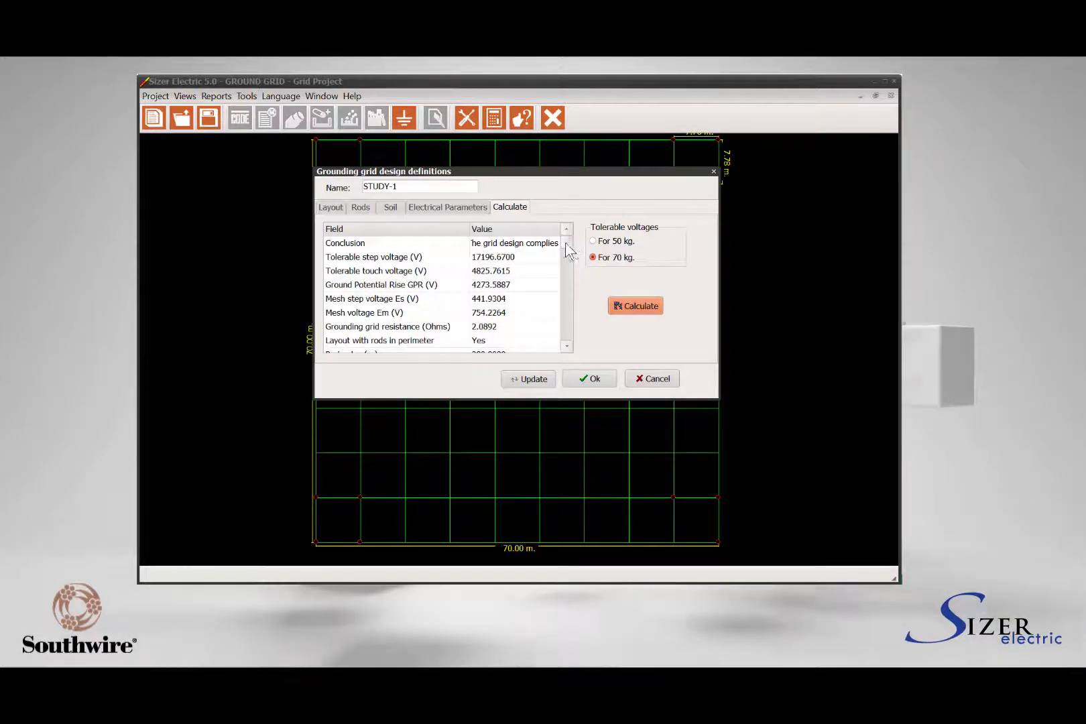
mouse_move(570, 245)
left_mouse_down()
mouse_move(575, 317)
mouse_move(570, 247)
left_mouse_up()
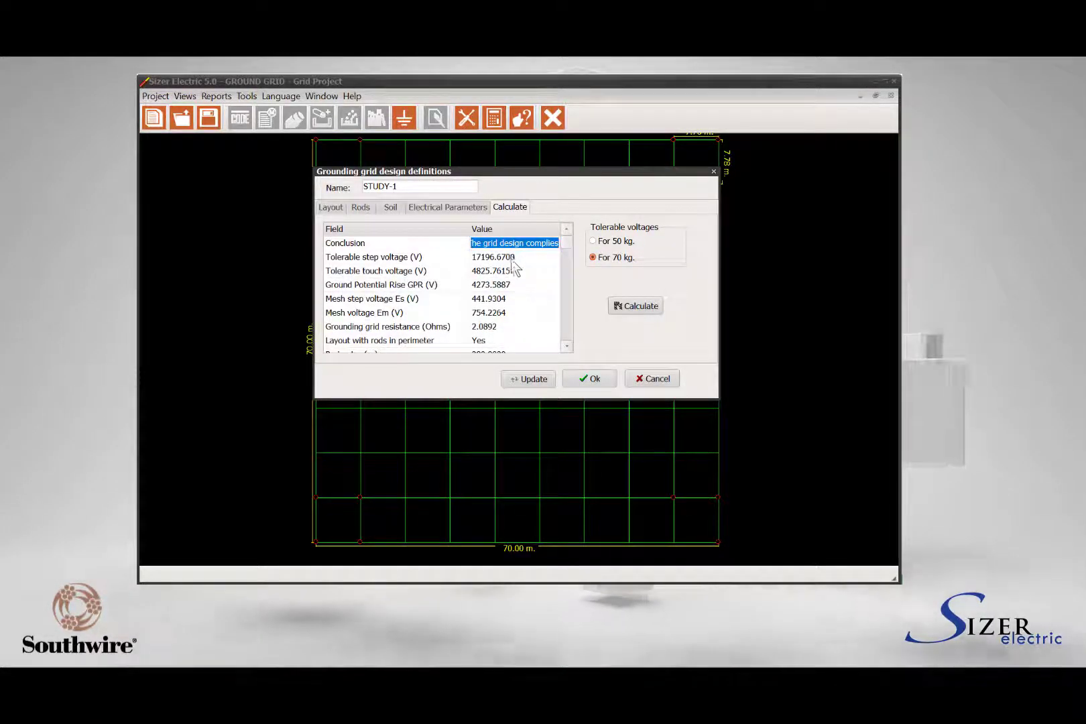
key("Down")
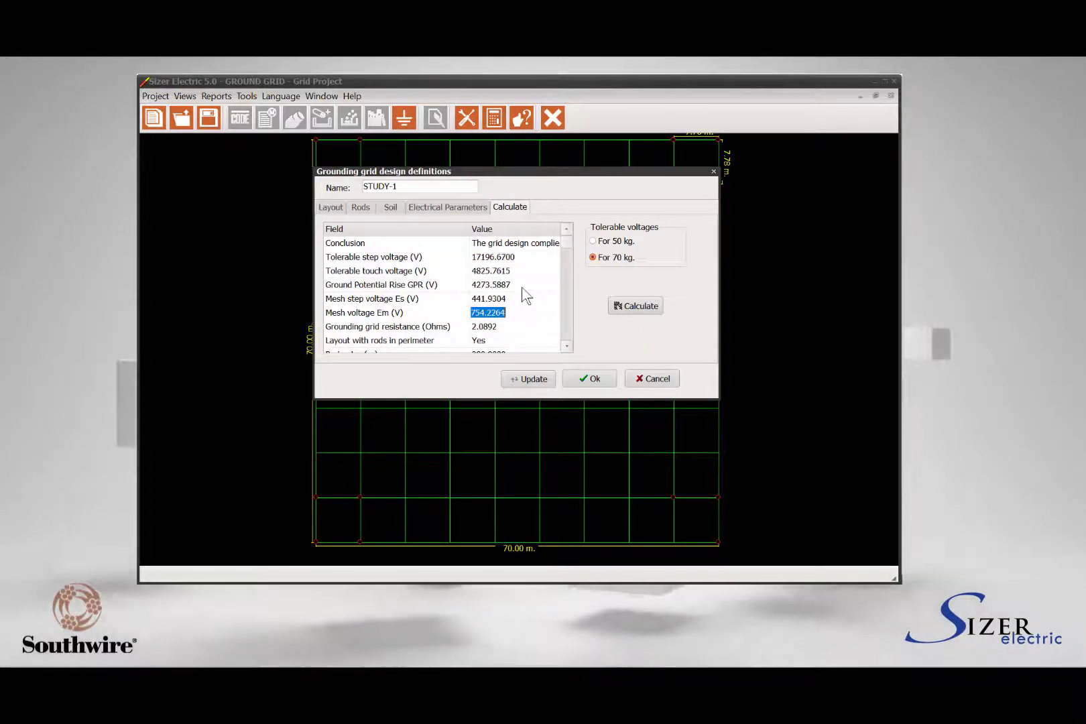
key("Down")
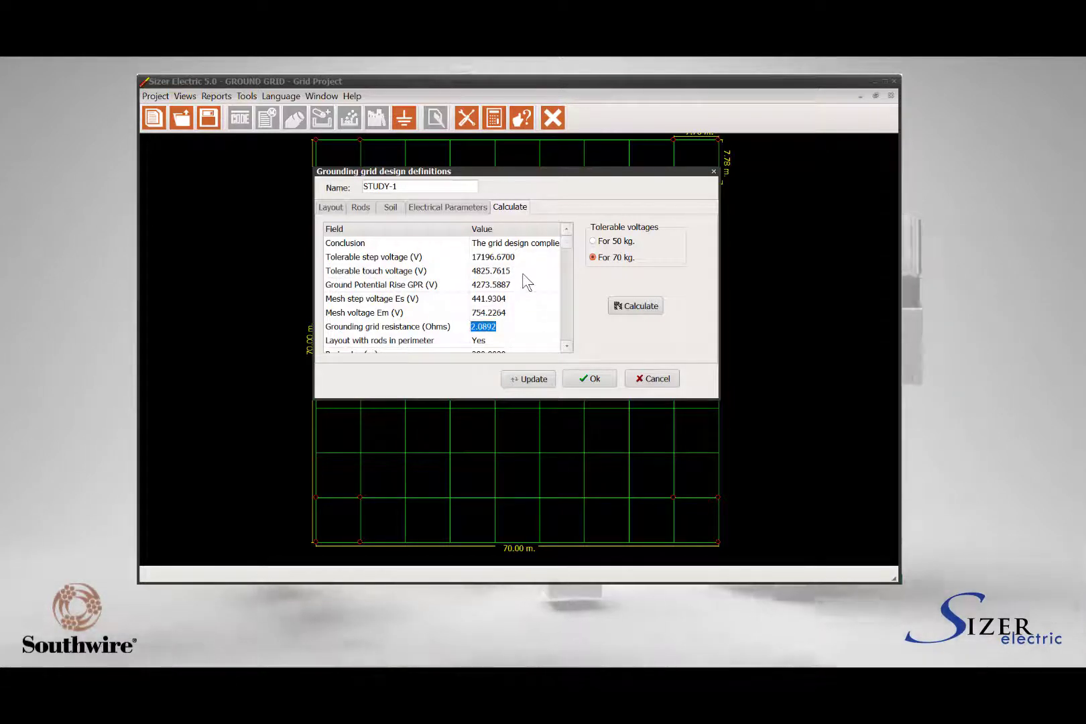
left_click(522, 282)
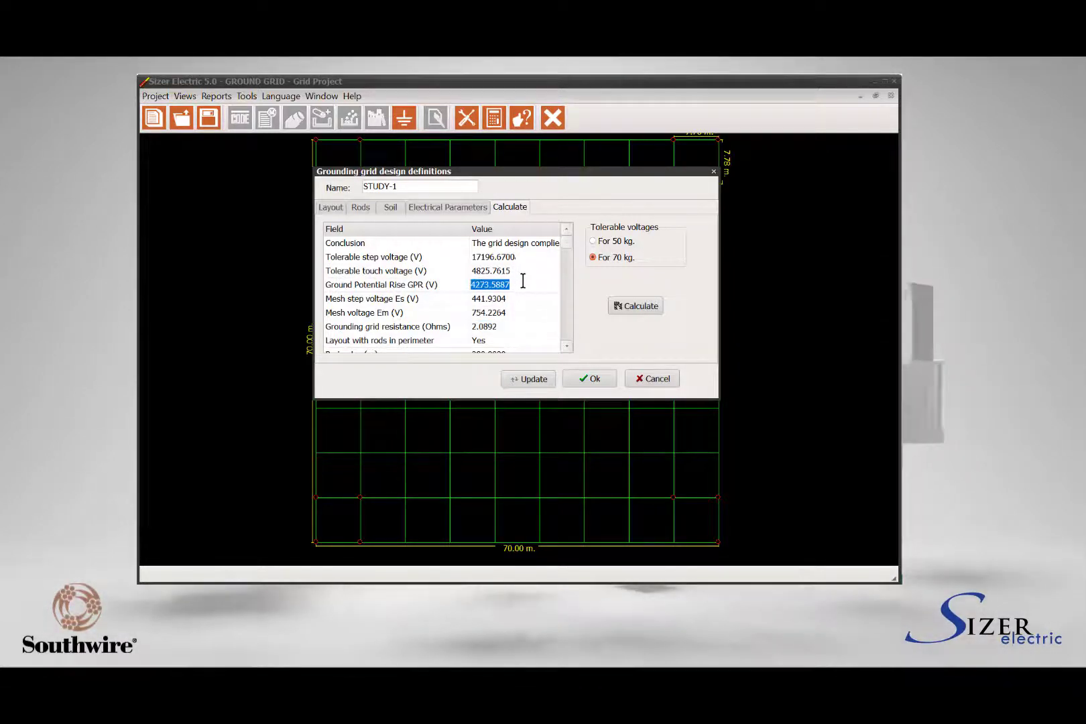
mouse_move(568, 242)
left_mouse_down()
mouse_move(567, 304)
mouse_move(561, 249)
left_mouse_up()
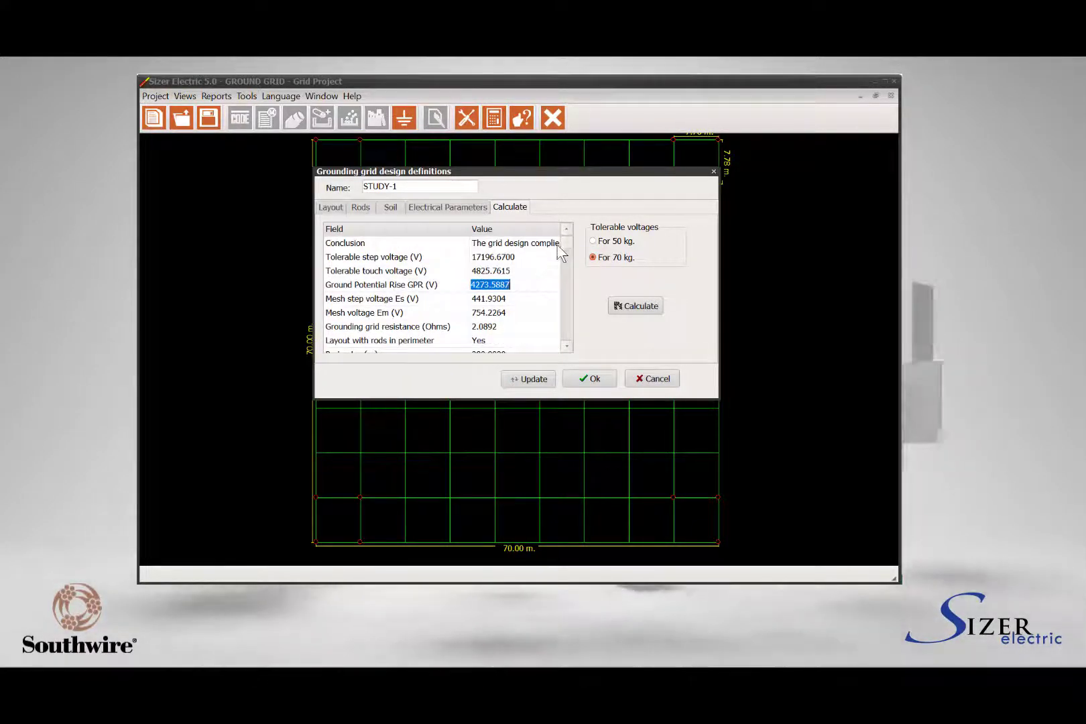
- Review the Electrical, Soil, Rods and Layout tabs, accept STUDY-1, and decline another record
left_click(452, 209)
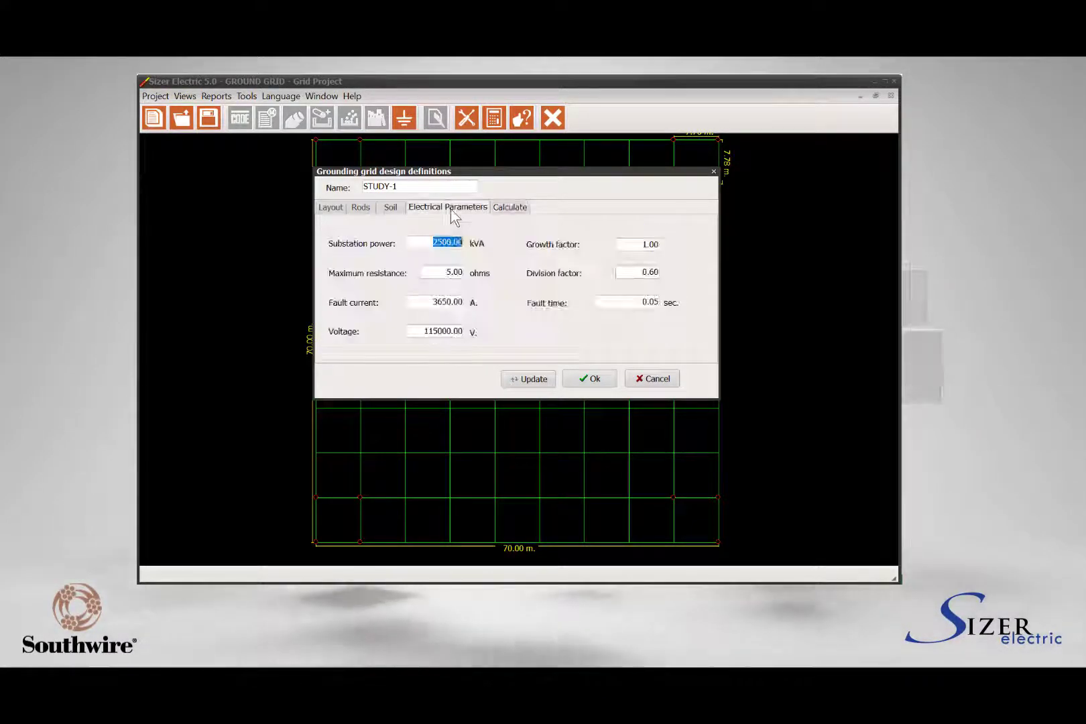
left_click(391, 209)
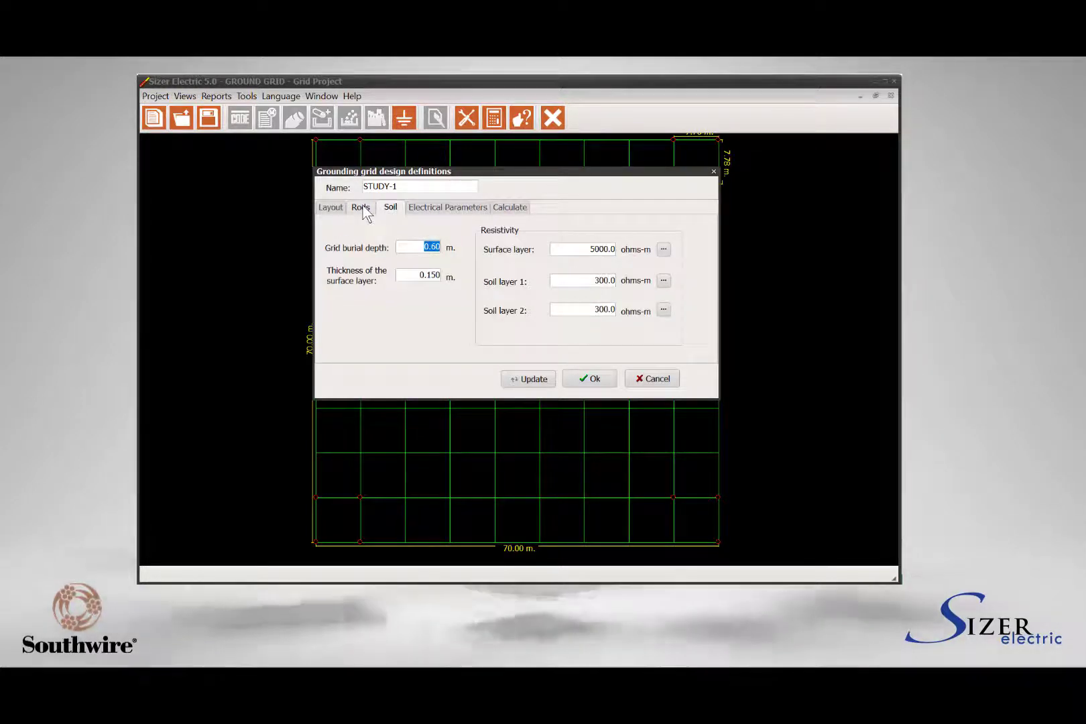
left_click(361, 209)
left_click(330, 208)
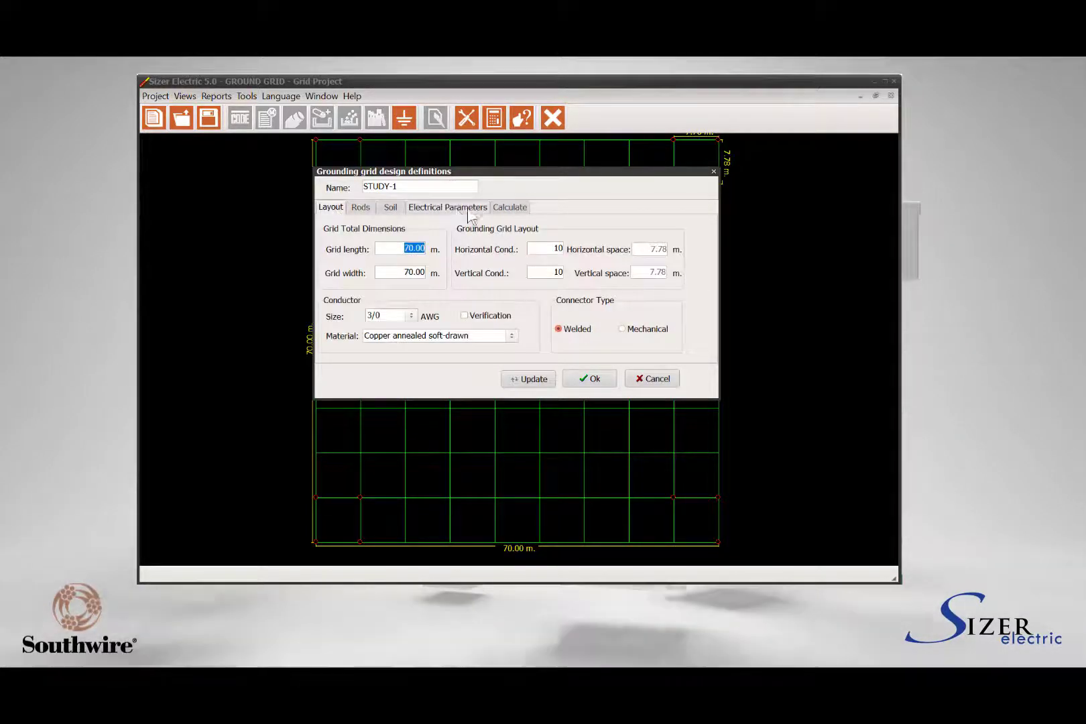
left_click(511, 209)
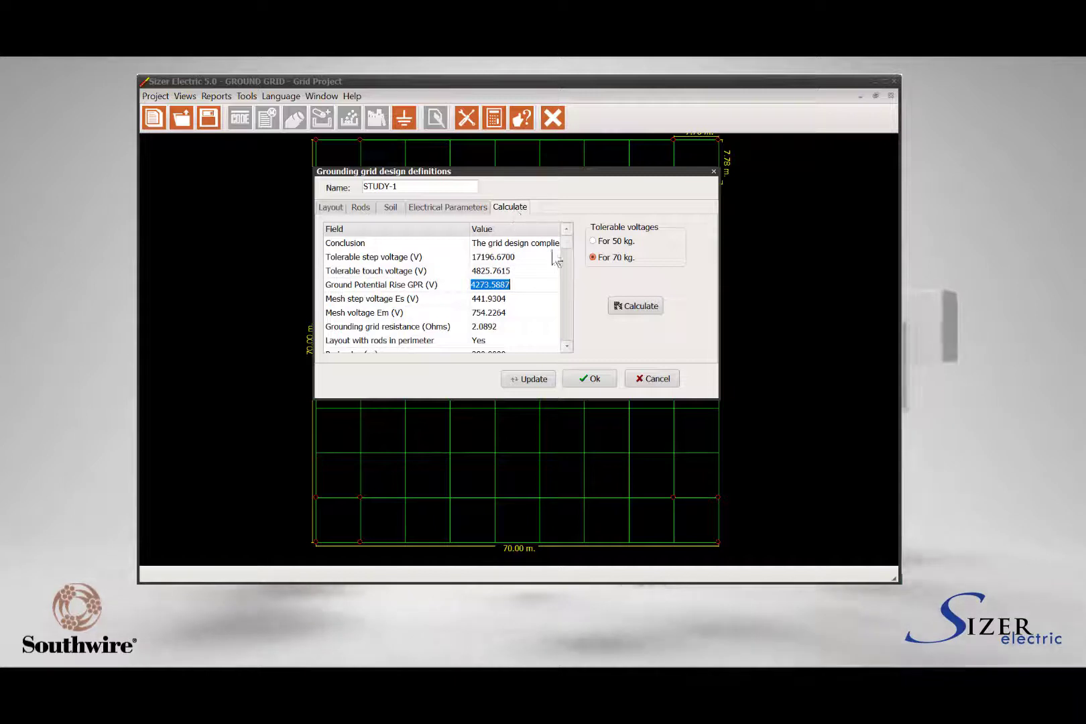
left_click(593, 380)
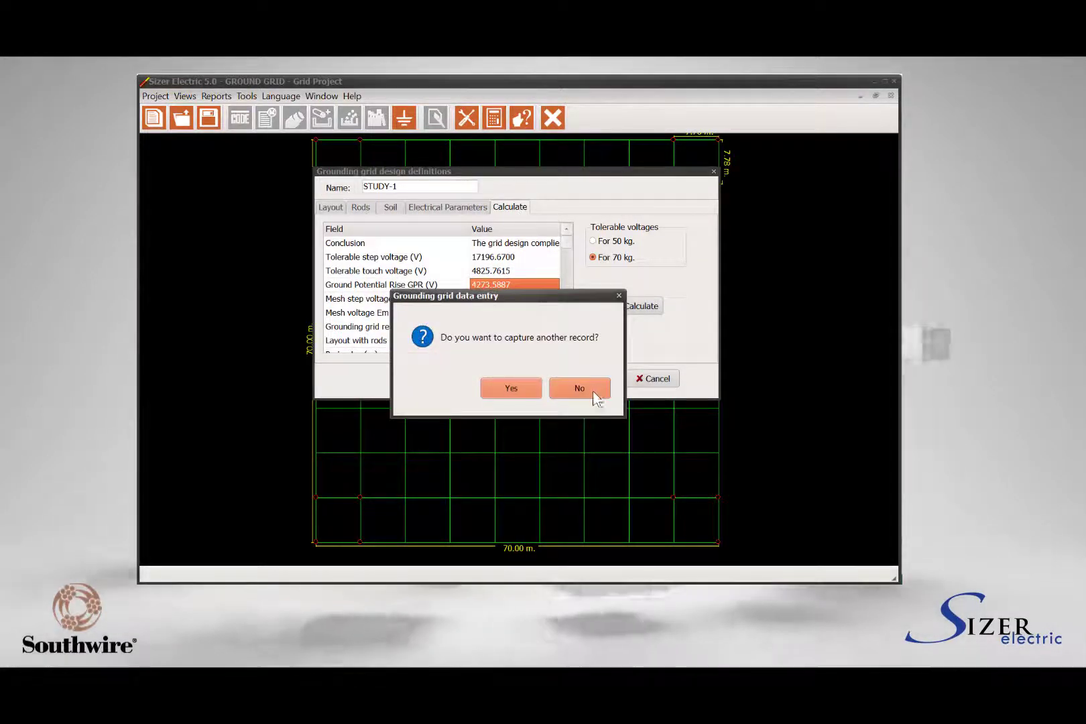
left_click(593, 393)
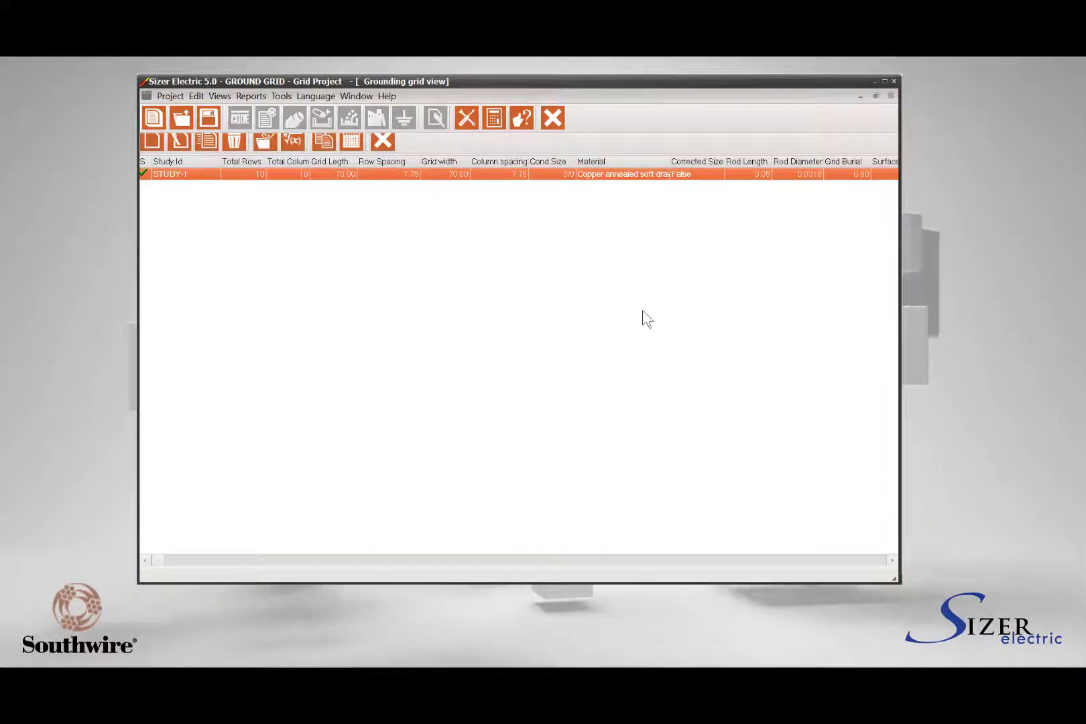
- Restore the maximized Grounding grid view to a smaller window
left_click(875, 95)
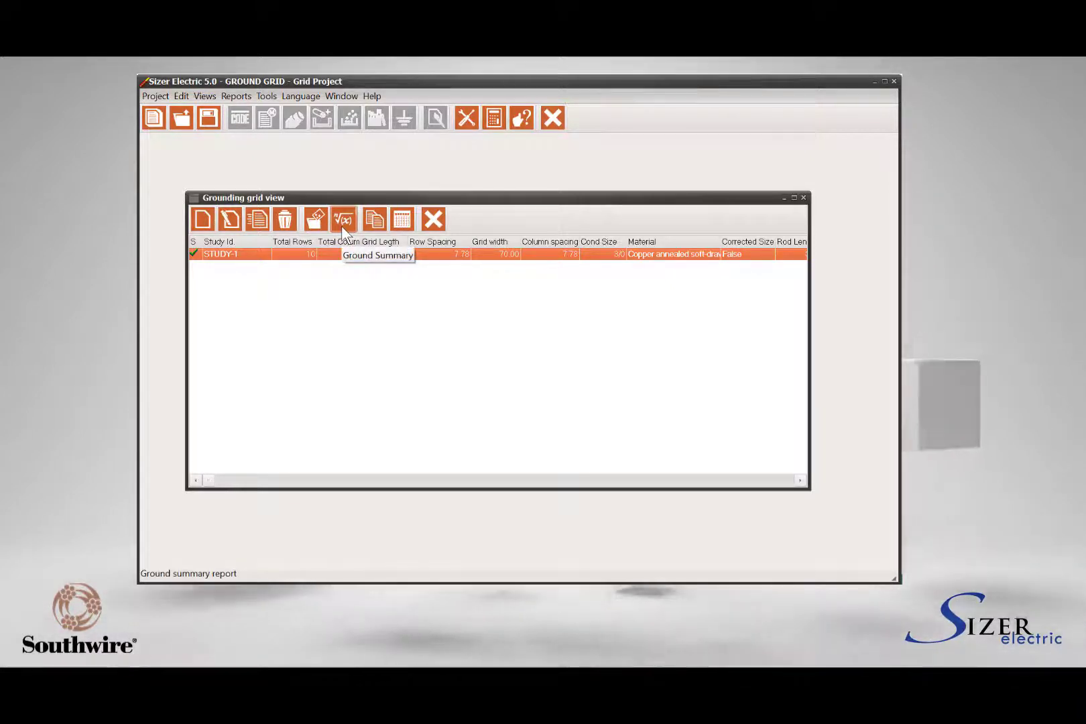
- Open the STUDY-1 ground grid report, enlarge it, page to page 4 of 7, then close it
left_click(341, 224)
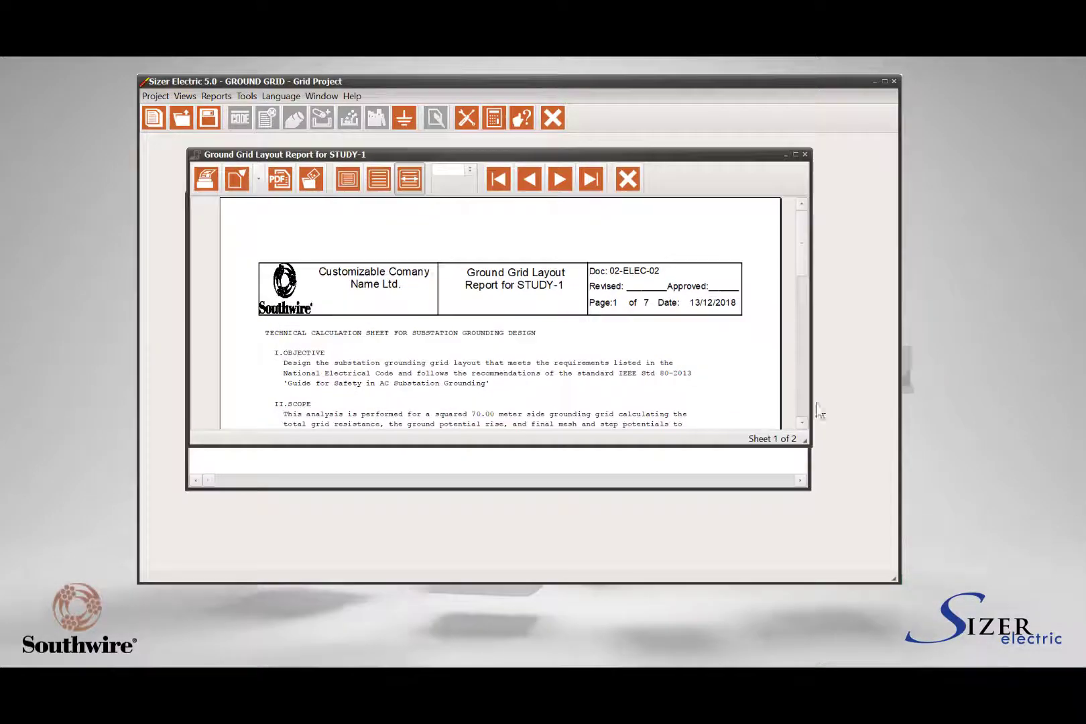
left_click_drag(808, 445, 853, 547)
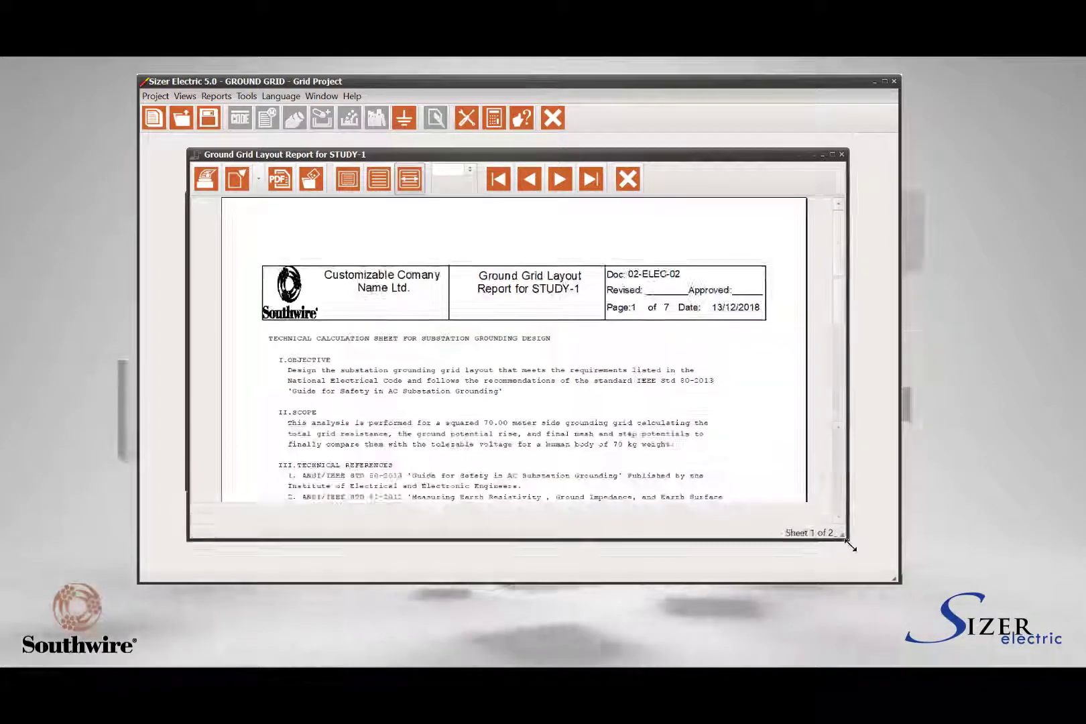
left_click(559, 182)
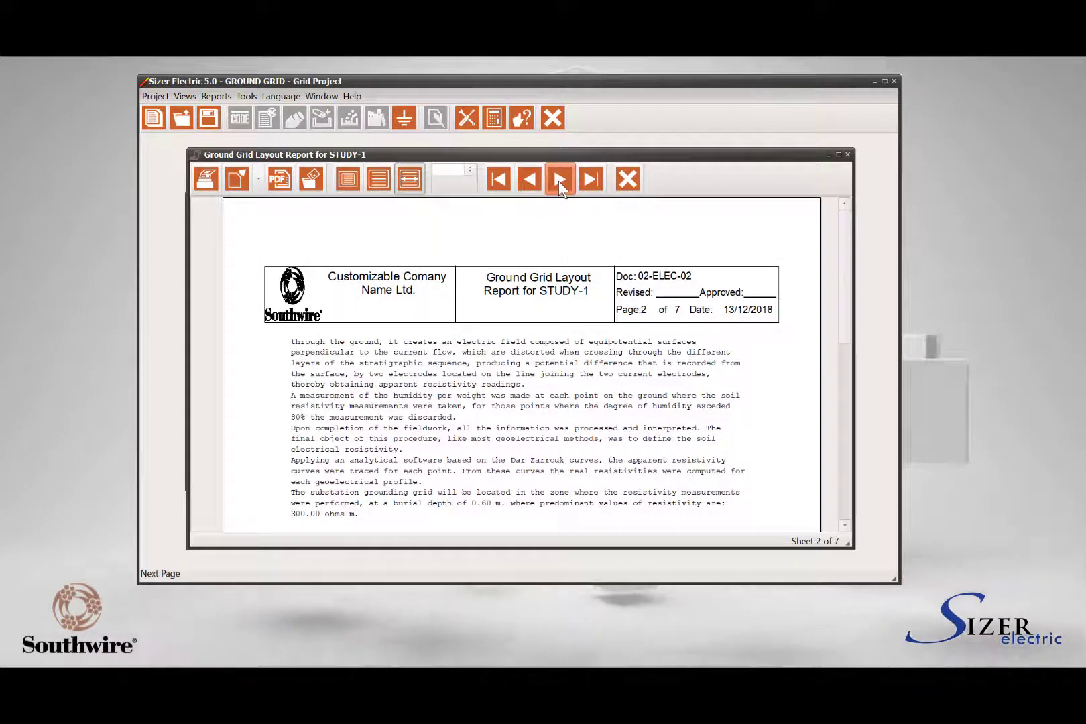
left_click(560, 182)
left_click(559, 181)
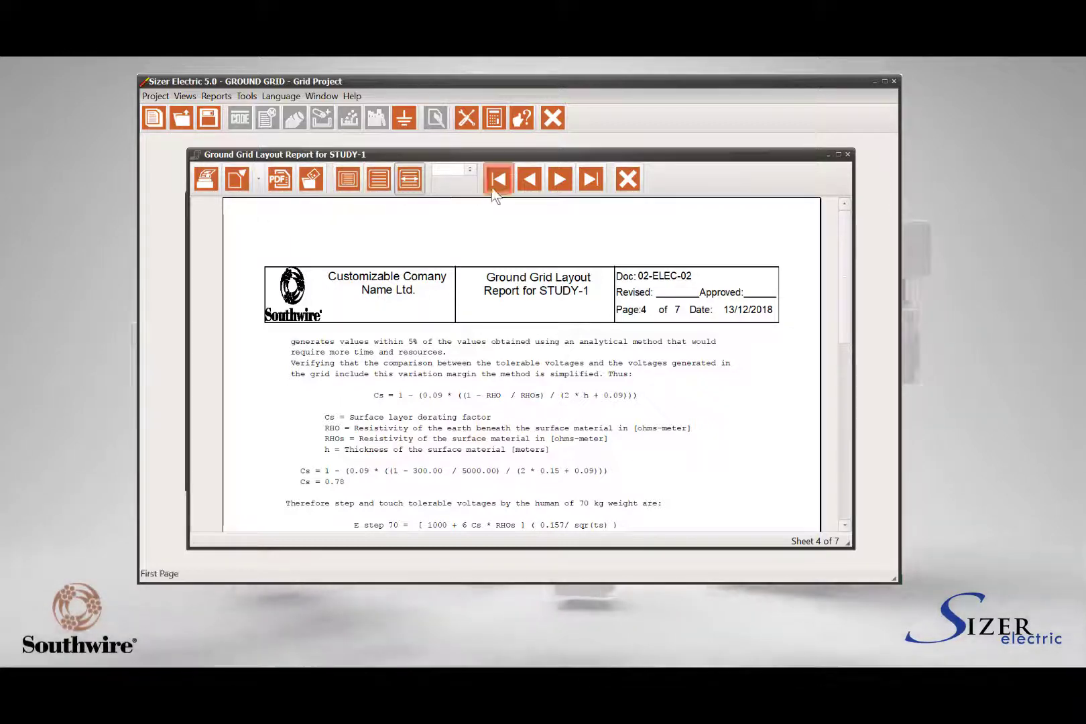
left_click(628, 180)
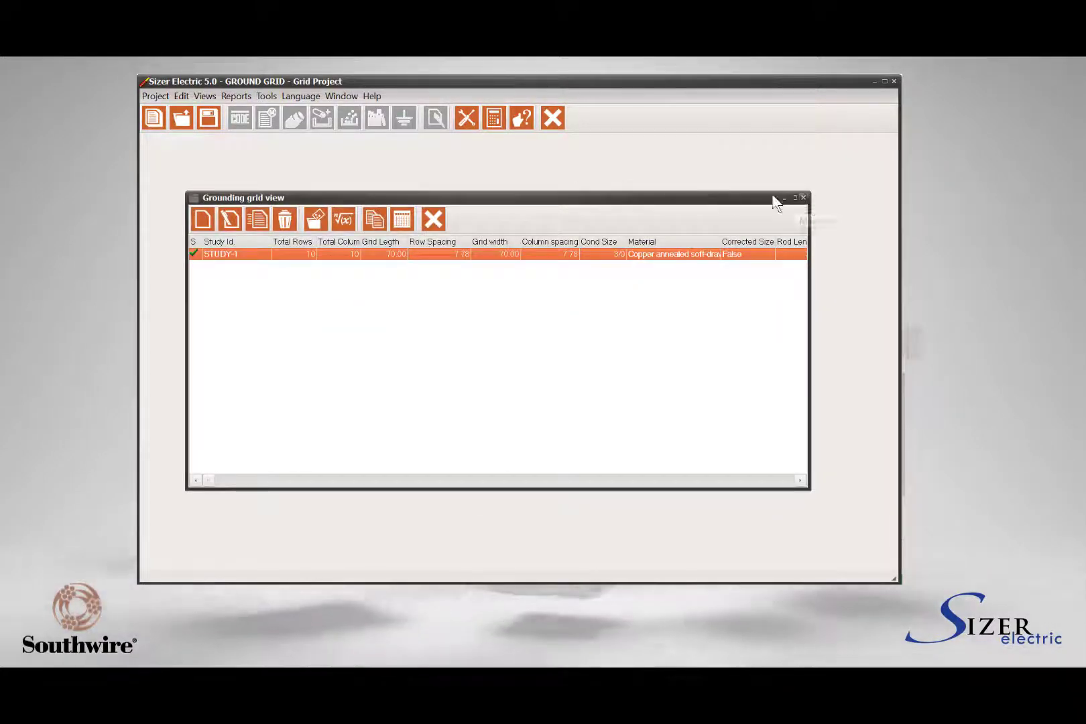
left_click(240, 96)
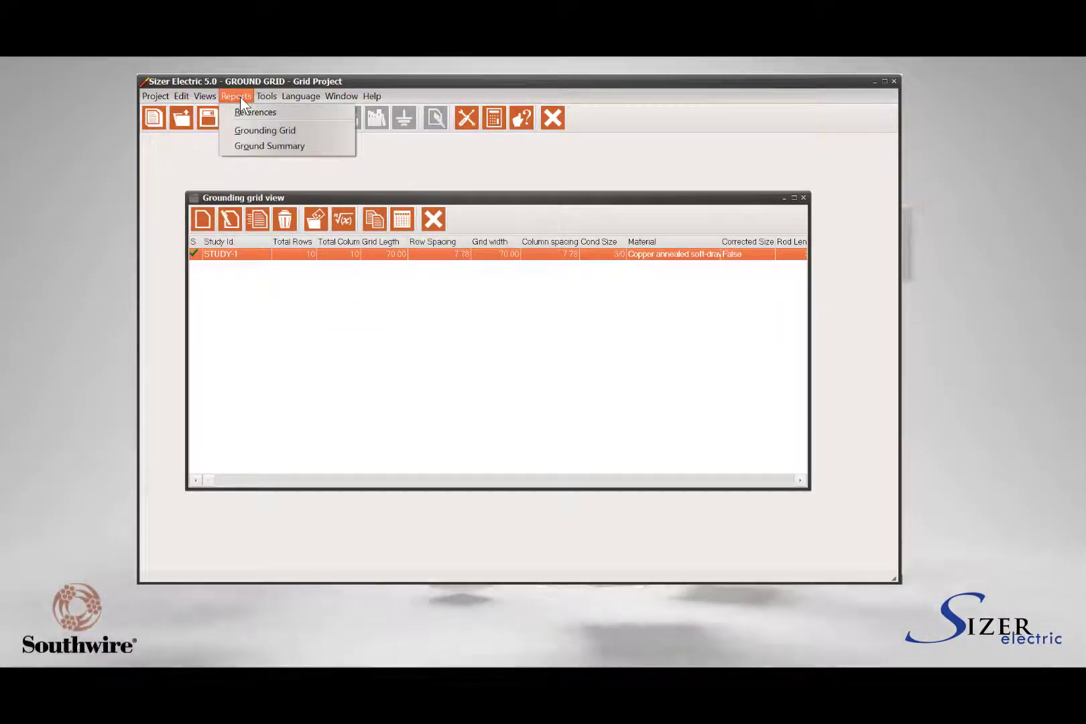
left_click(245, 143)
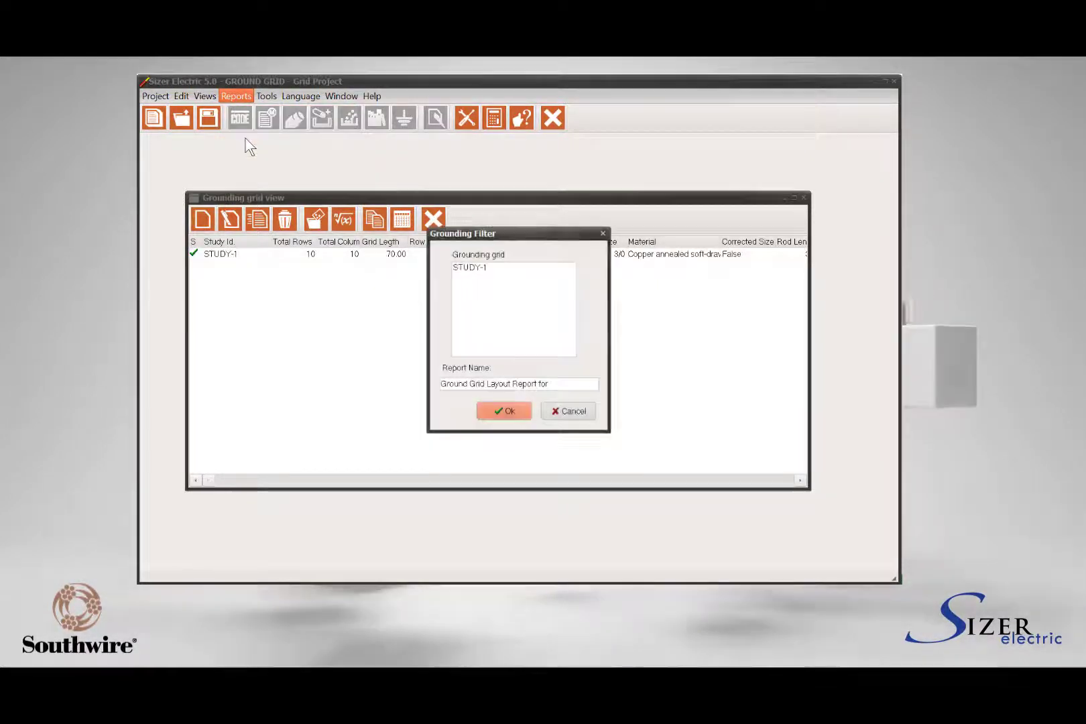
left_click(505, 410)
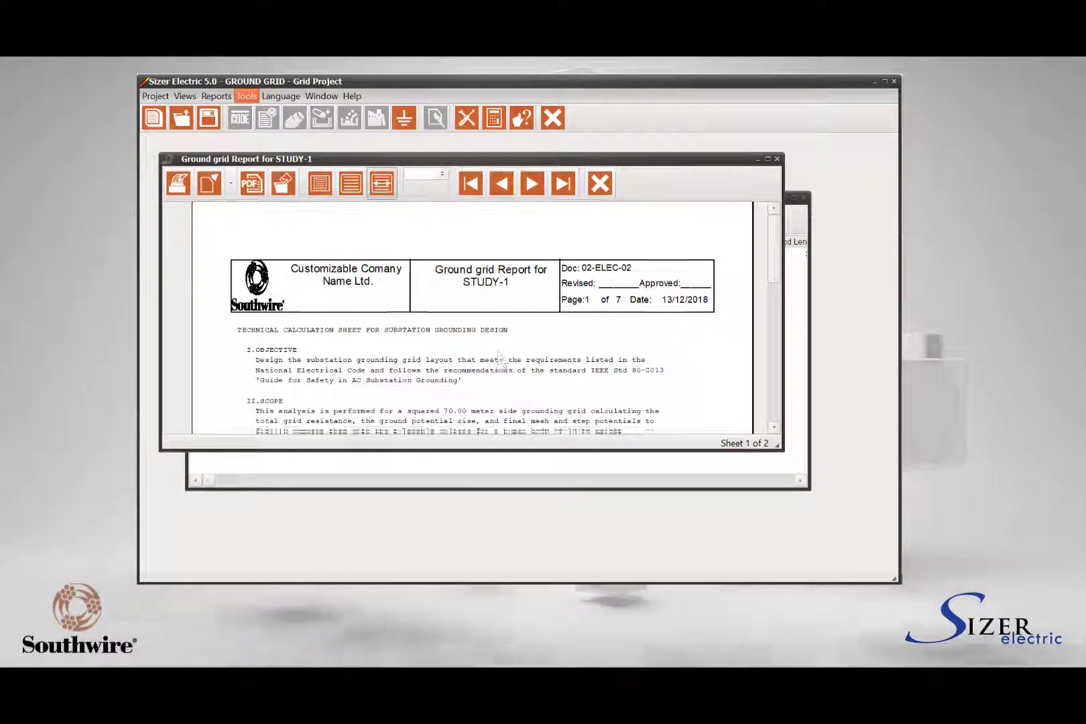
left_click(600, 185)
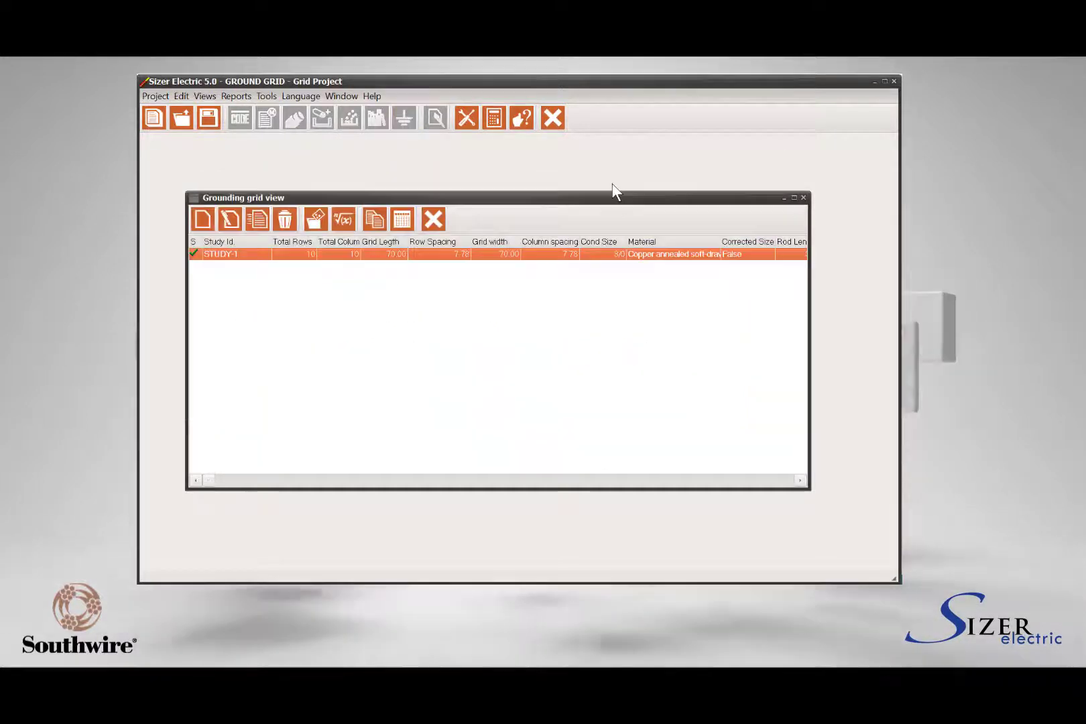
- Generate the Grounding Grid report for STUDY-1 from the Reports menu
left_click(236, 97)
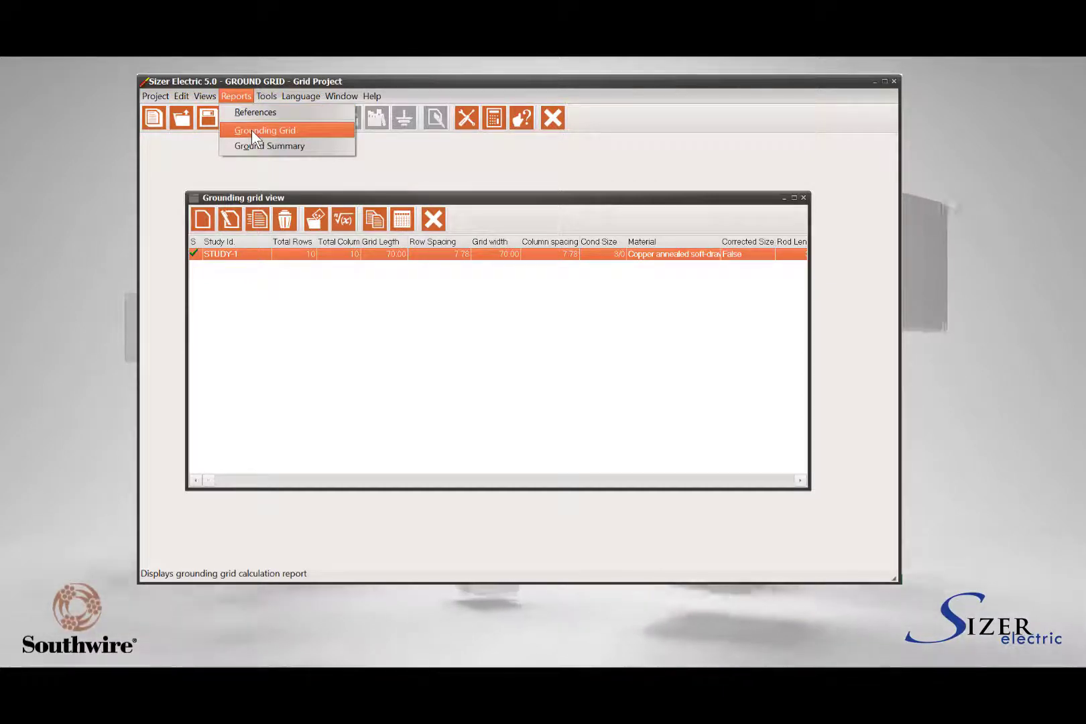
left_click(251, 130)
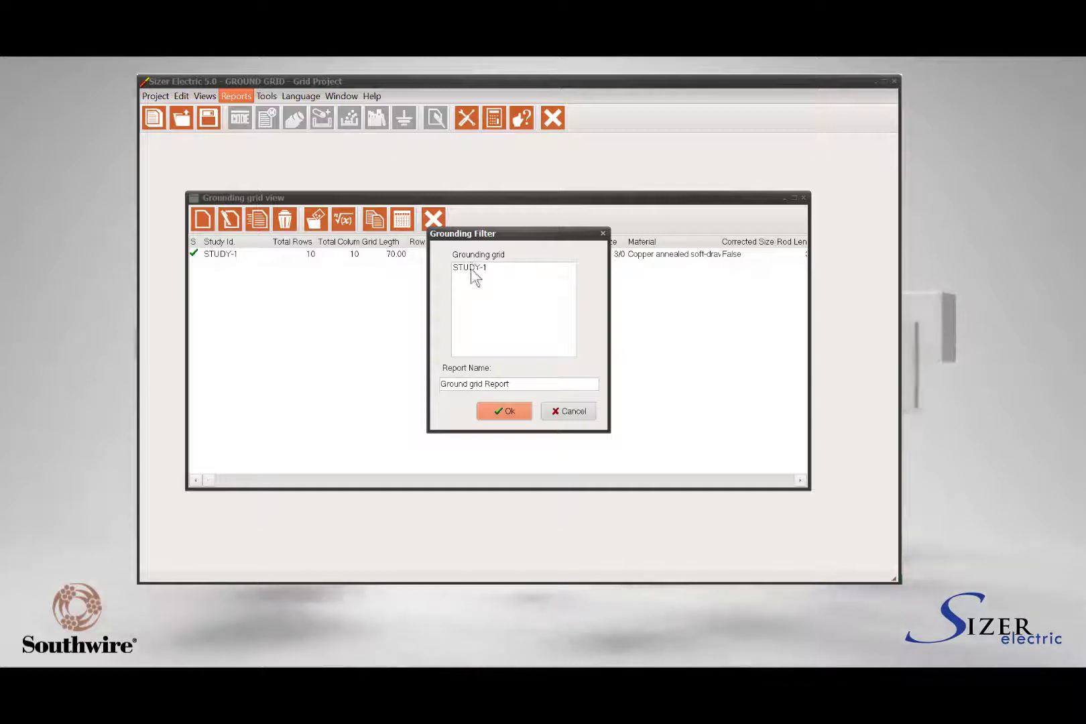
left_click(471, 268)
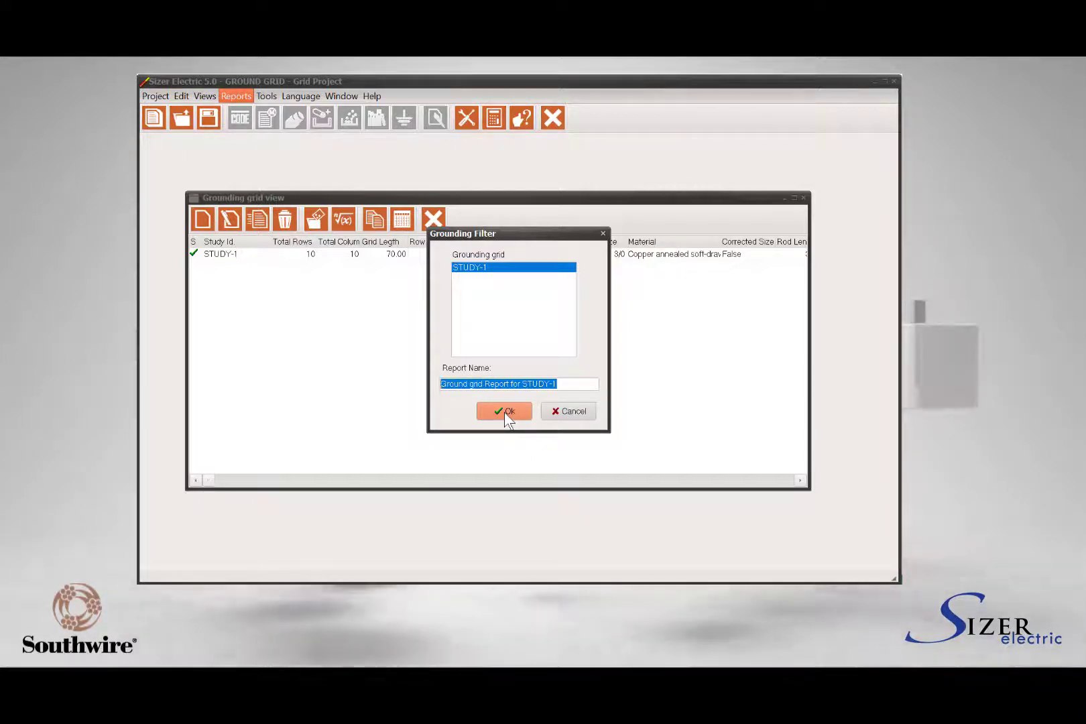
left_click(504, 412)
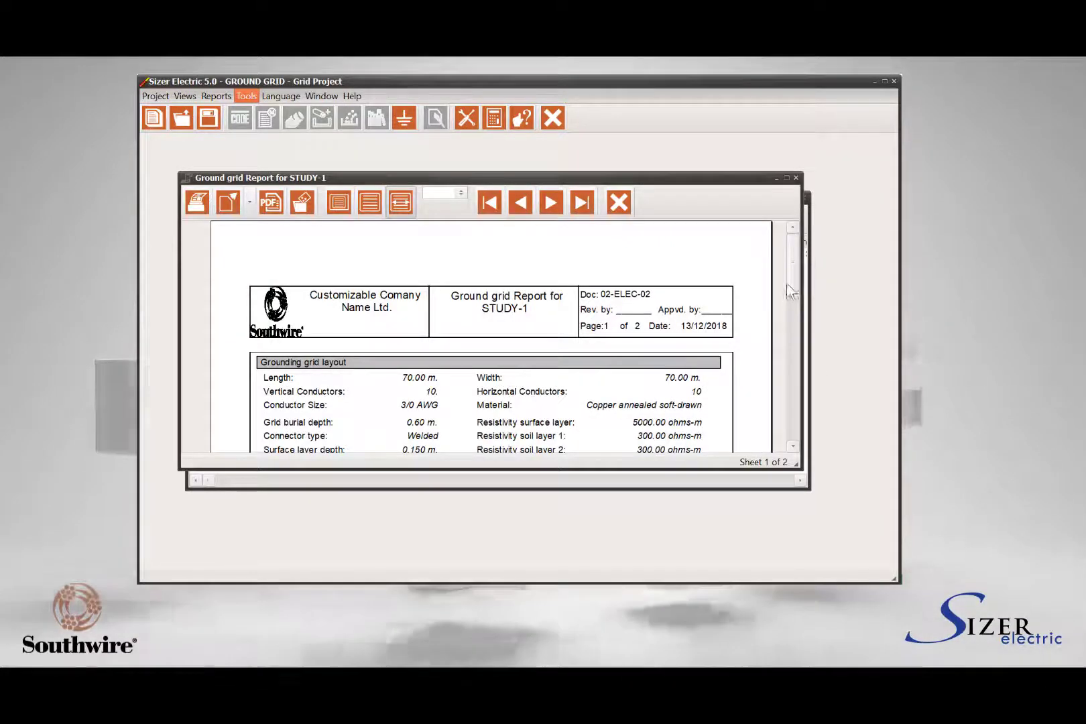
- Read through both report pages, then close the report and the Grounding grid list
left_click_drag(789, 290, 798, 428)
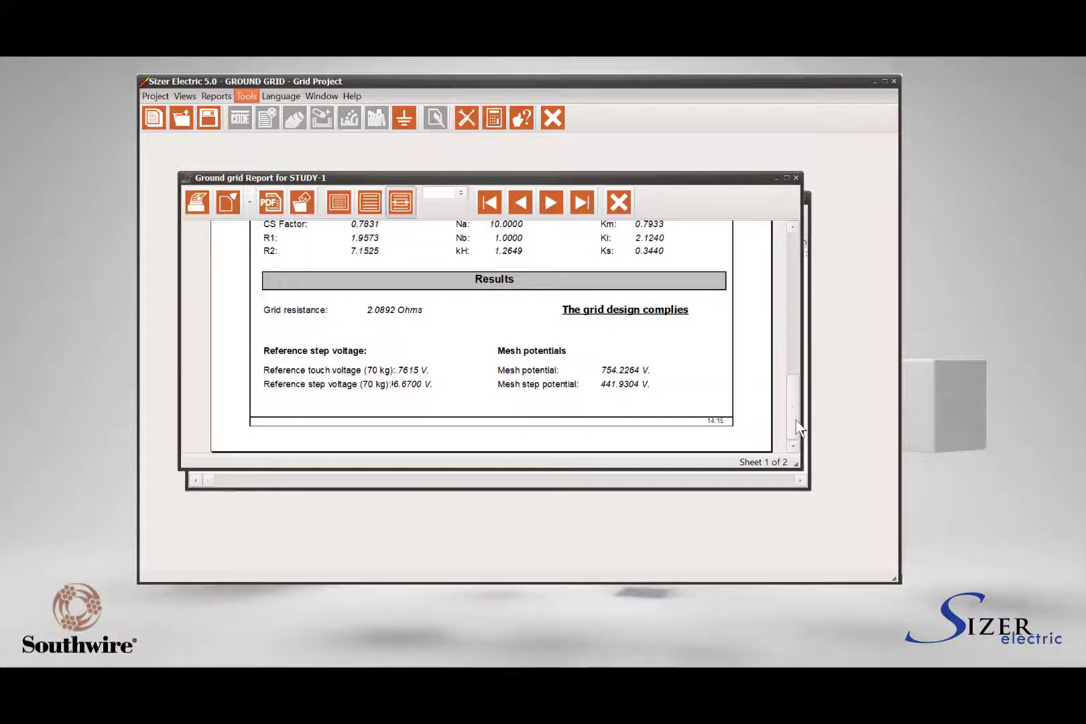
left_click(563, 207)
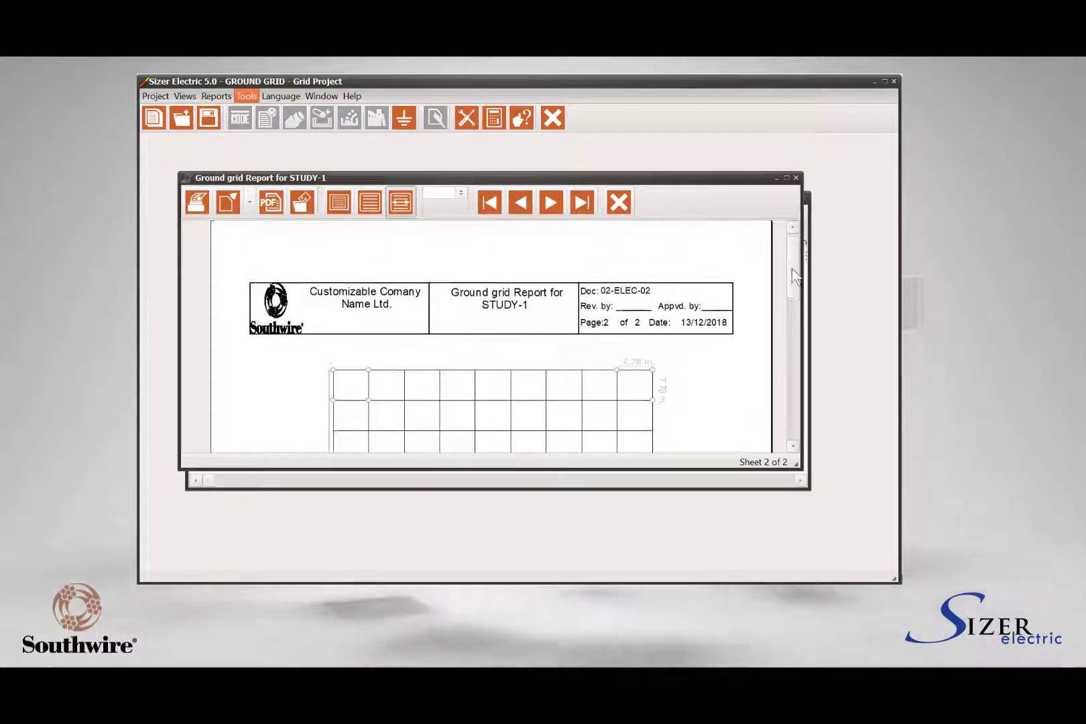
left_click_drag(792, 268, 790, 368)
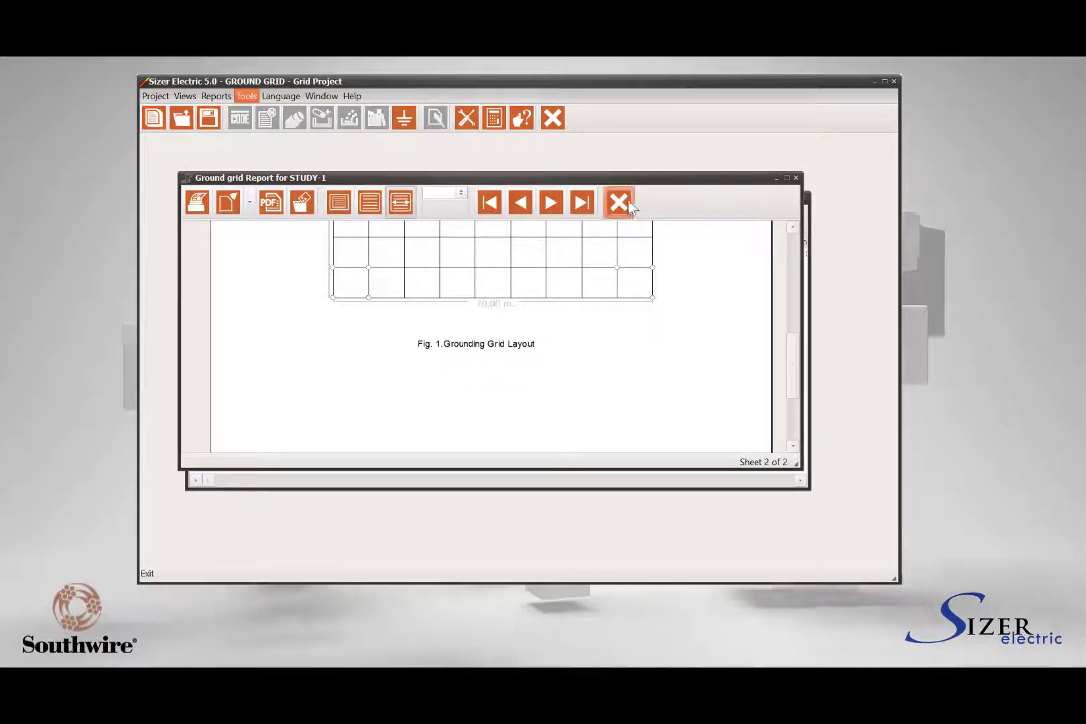
left_click(628, 206)
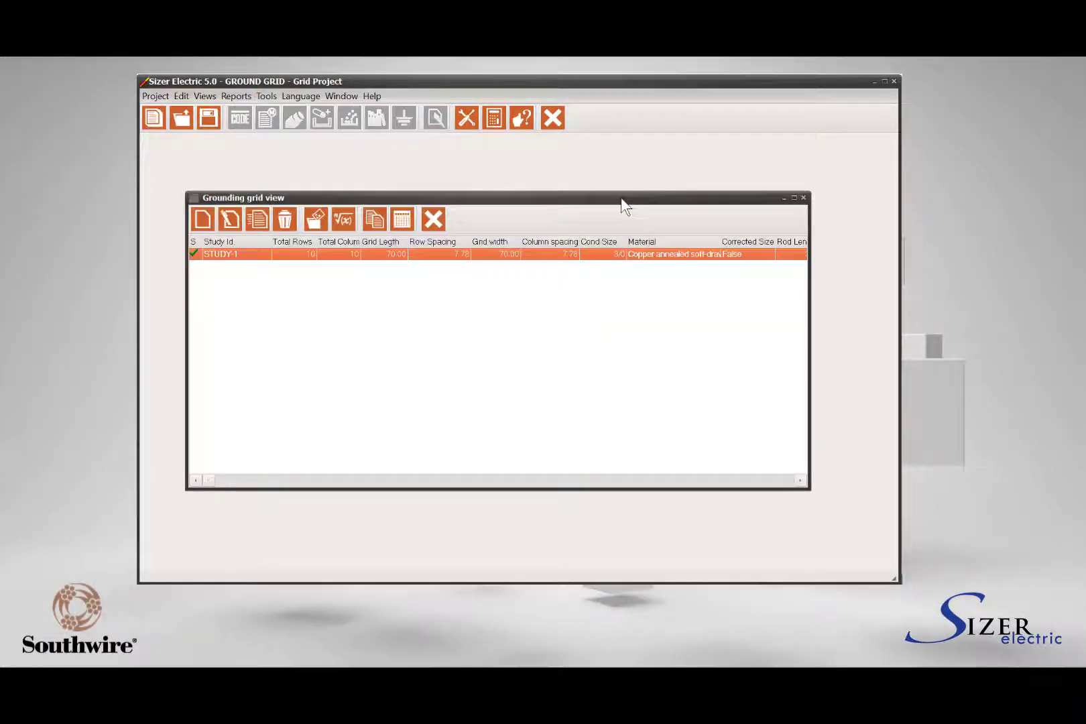
left_click(435, 218)
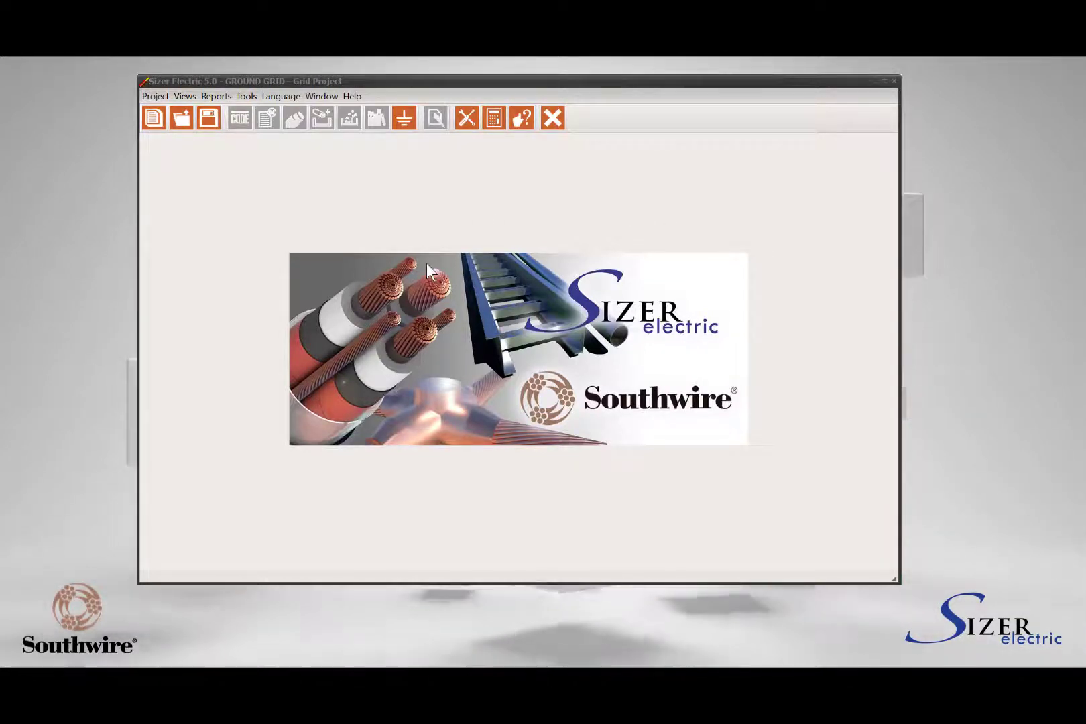
- In System Settings' Grounding Grid colours, inspect the background and query colour lists
left_click(246, 97)
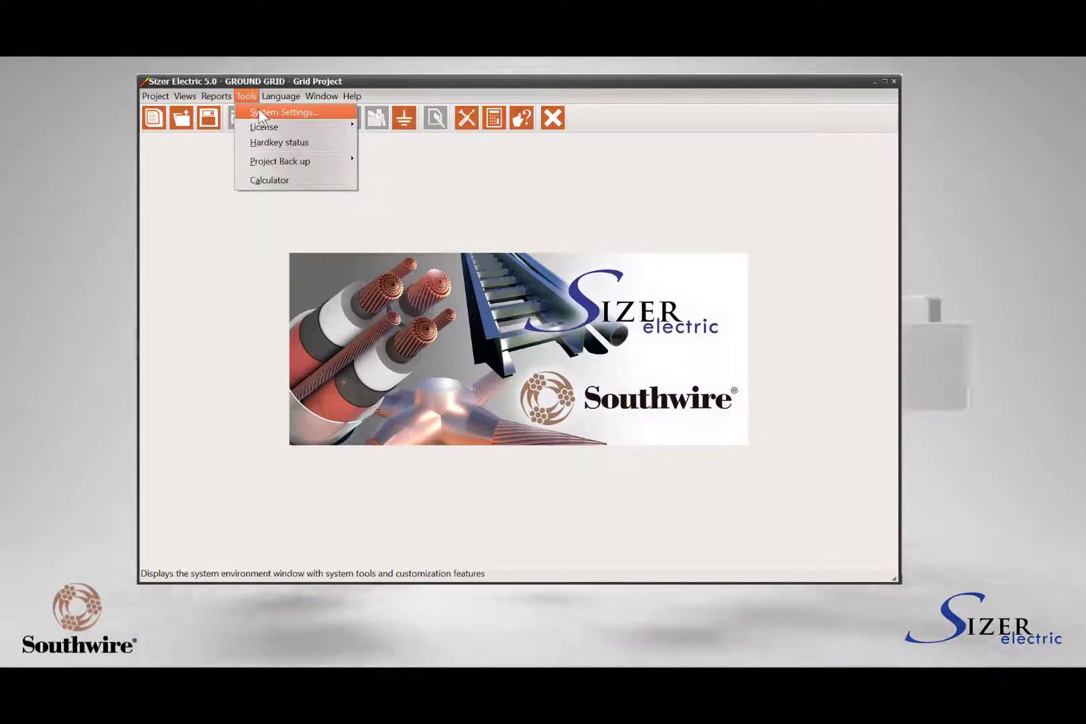
left_click(258, 110)
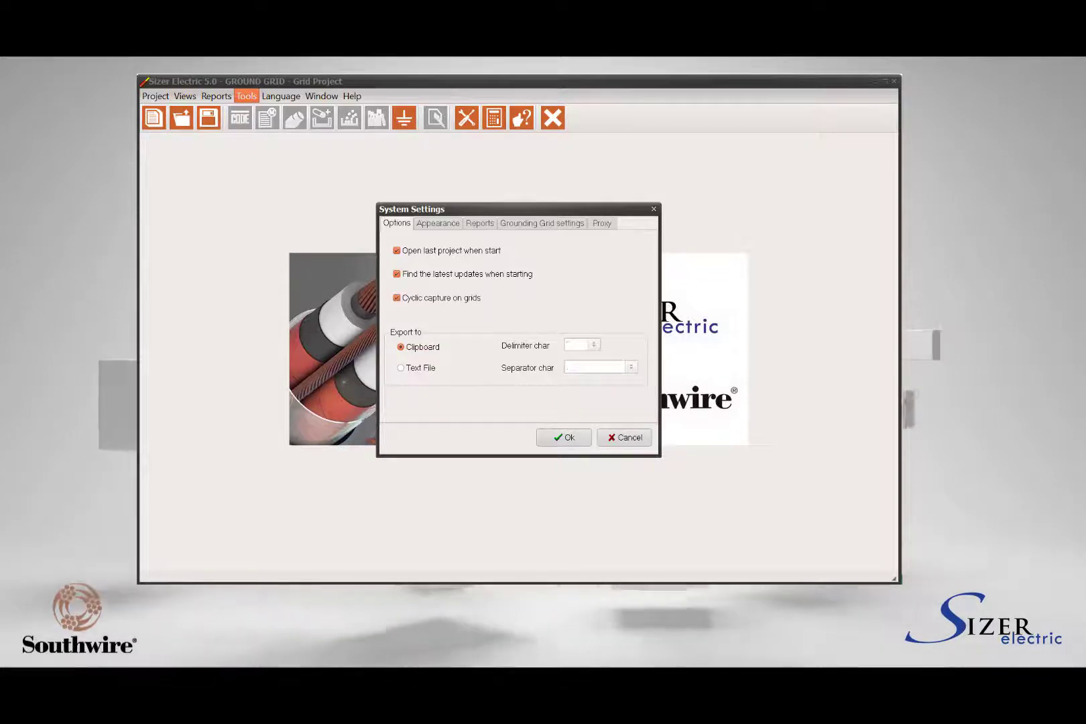
left_click(544, 224)
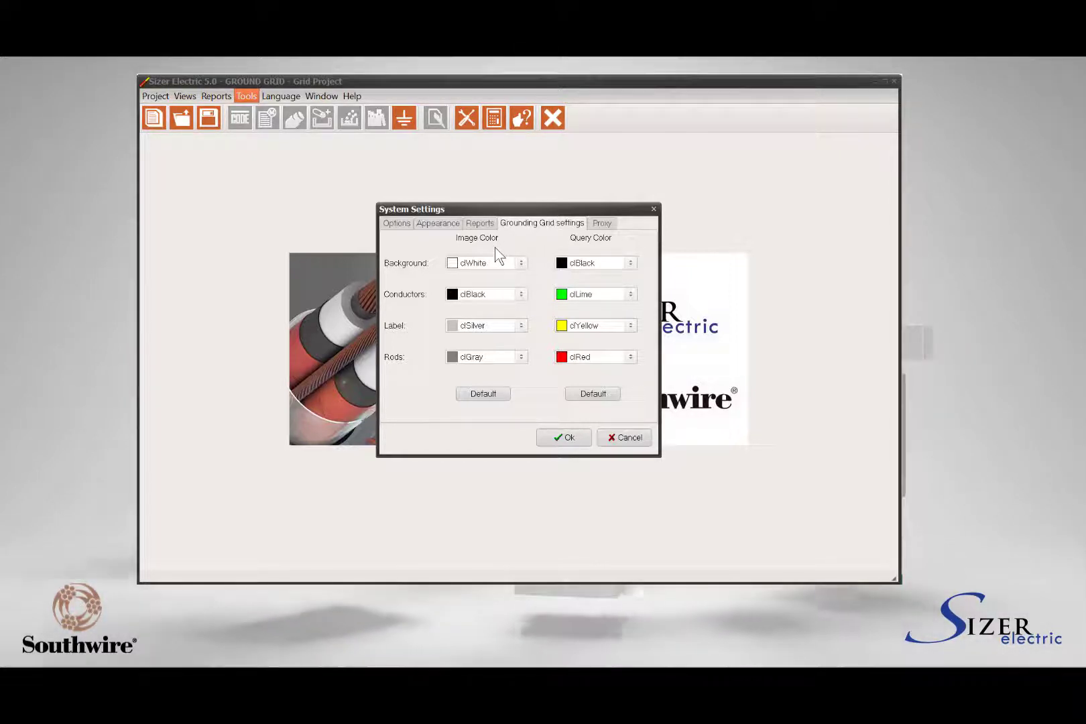
left_click(521, 264)
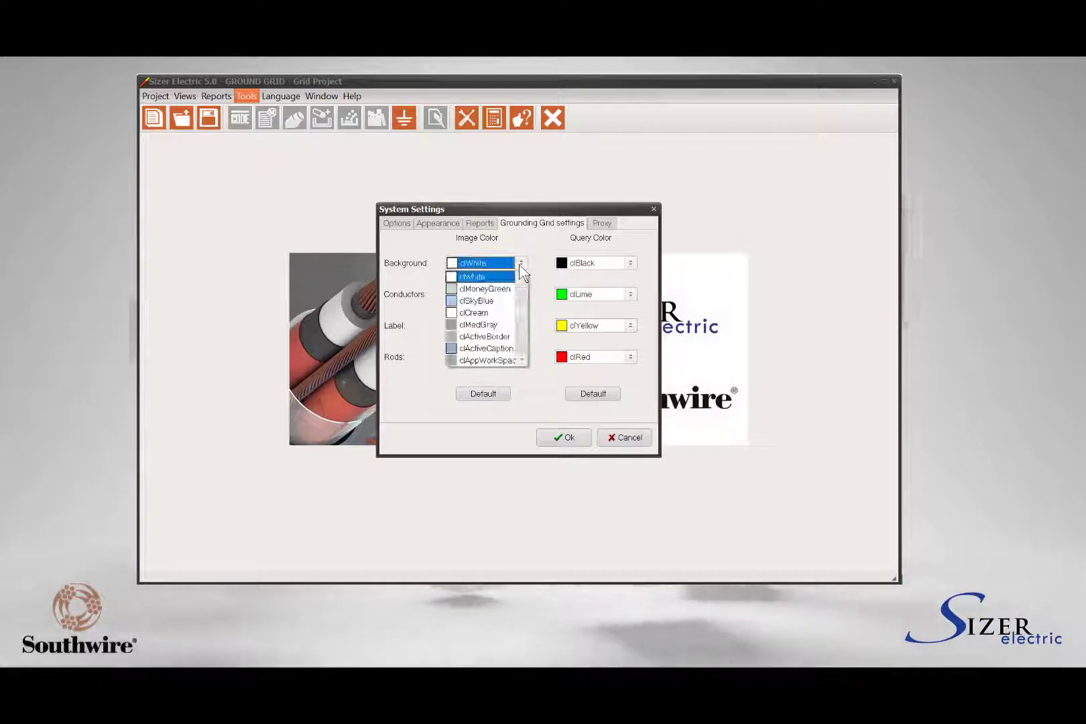
left_click(541, 265)
left_click(630, 265)
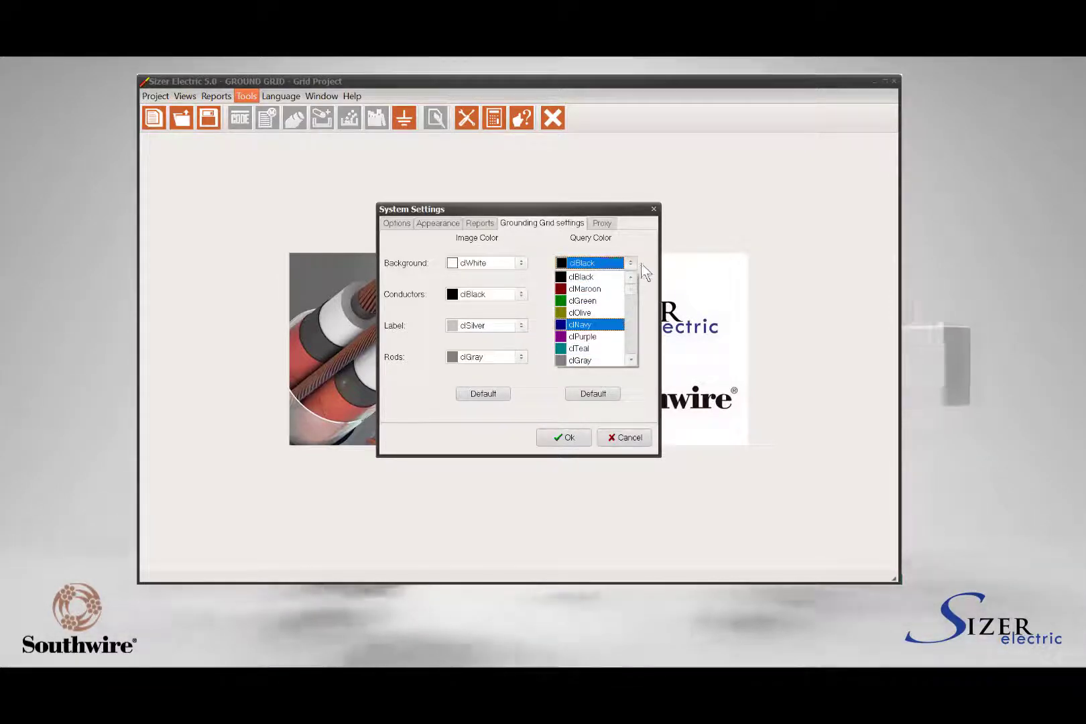
left_click(641, 263)
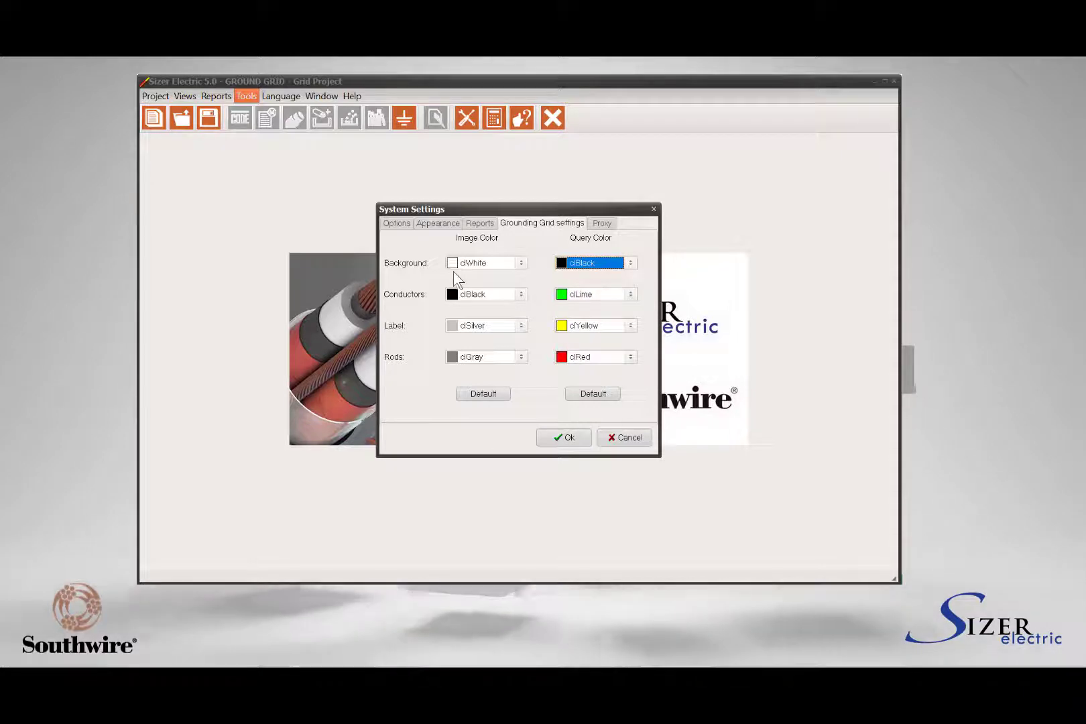
- Set the image background to clMoneyGreen, keep conductors clBlack, and save the settings
left_click(521, 263)
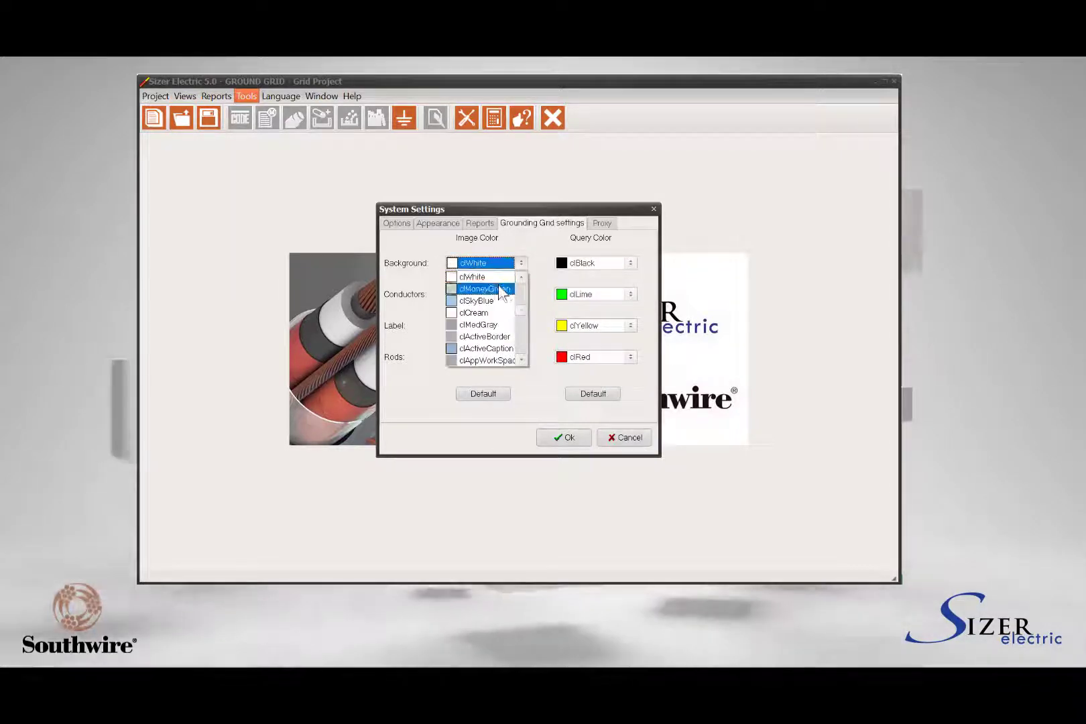
left_click(520, 283)
left_click(521, 294)
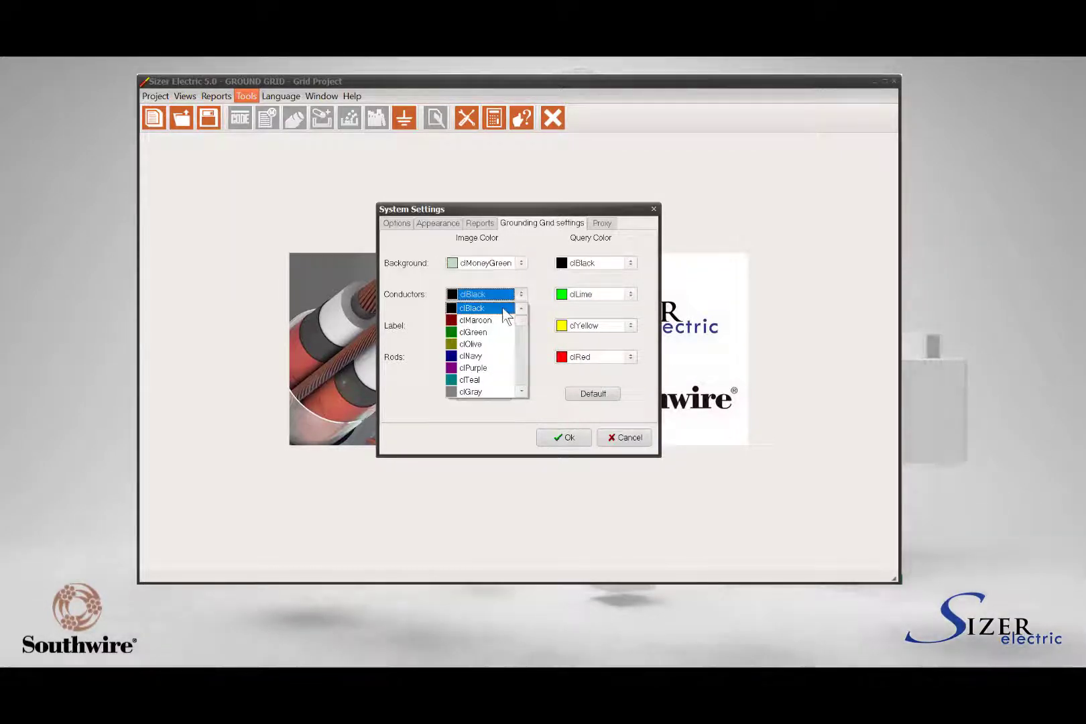
left_click(493, 303)
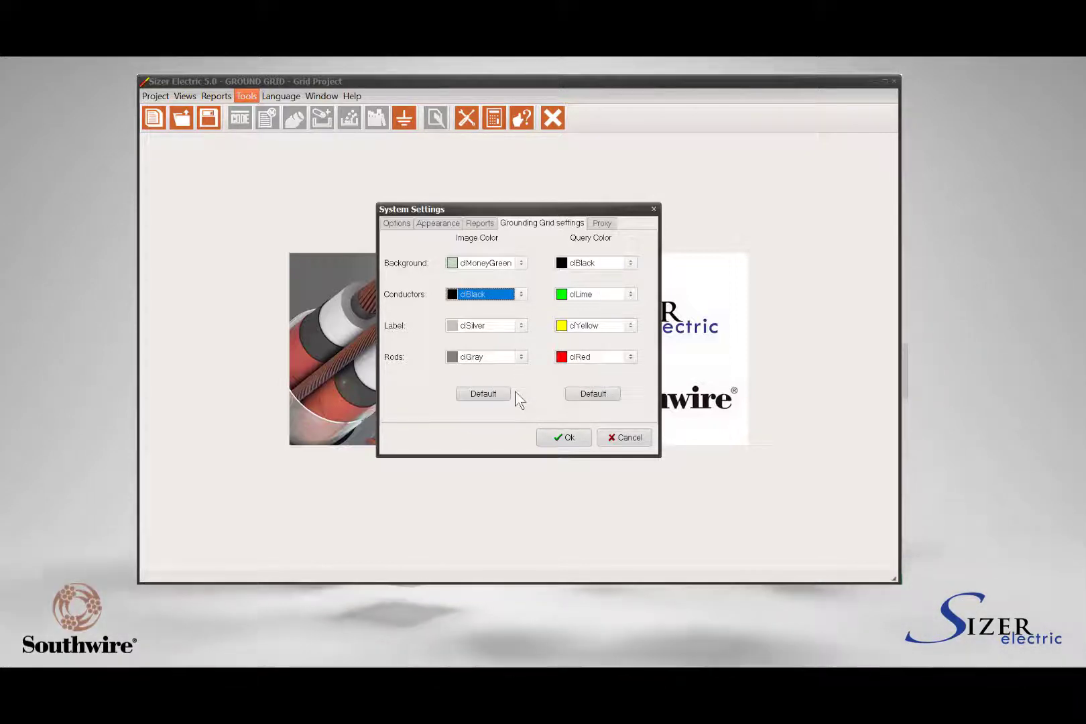
left_click(565, 437)
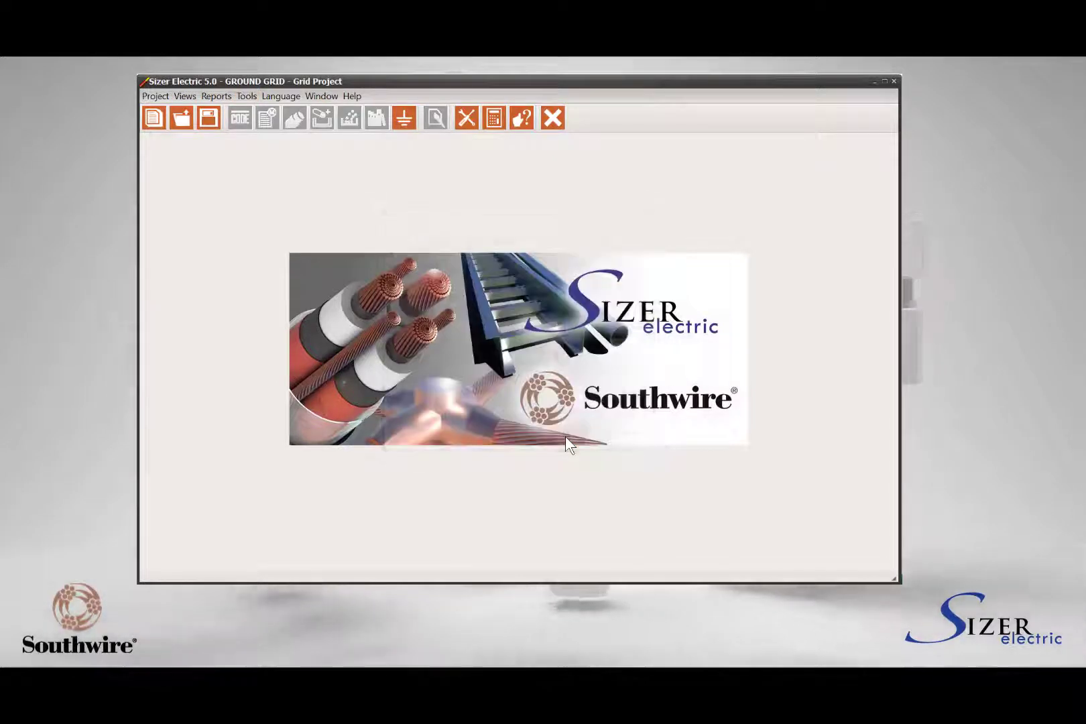